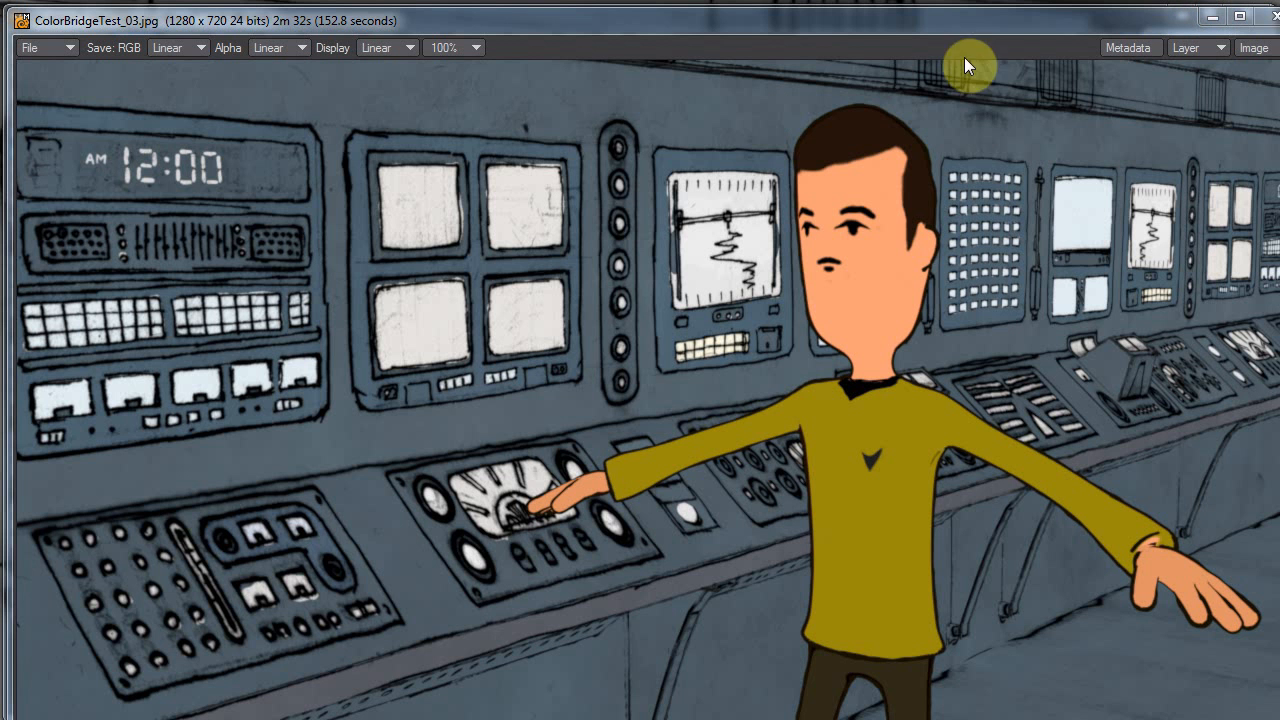
Step: Close the ColorBridgeTest_03.jpg preview and inspect the loaded mentalprize_bridgeRightWall and mentalprize_bridge0002.TIF images in the Image Editor
{"action": "left_click", "coordinate": [1018, 26]}
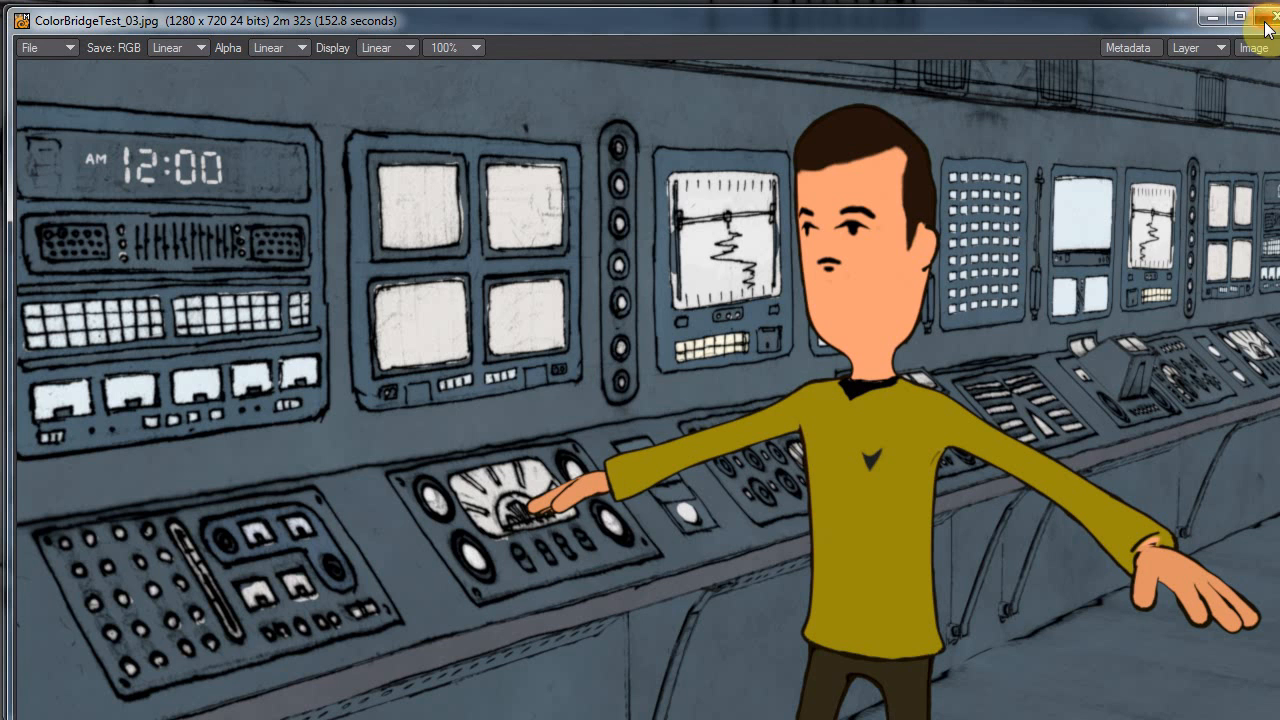
{"action": "left_click", "coordinate": [1266, 28]}
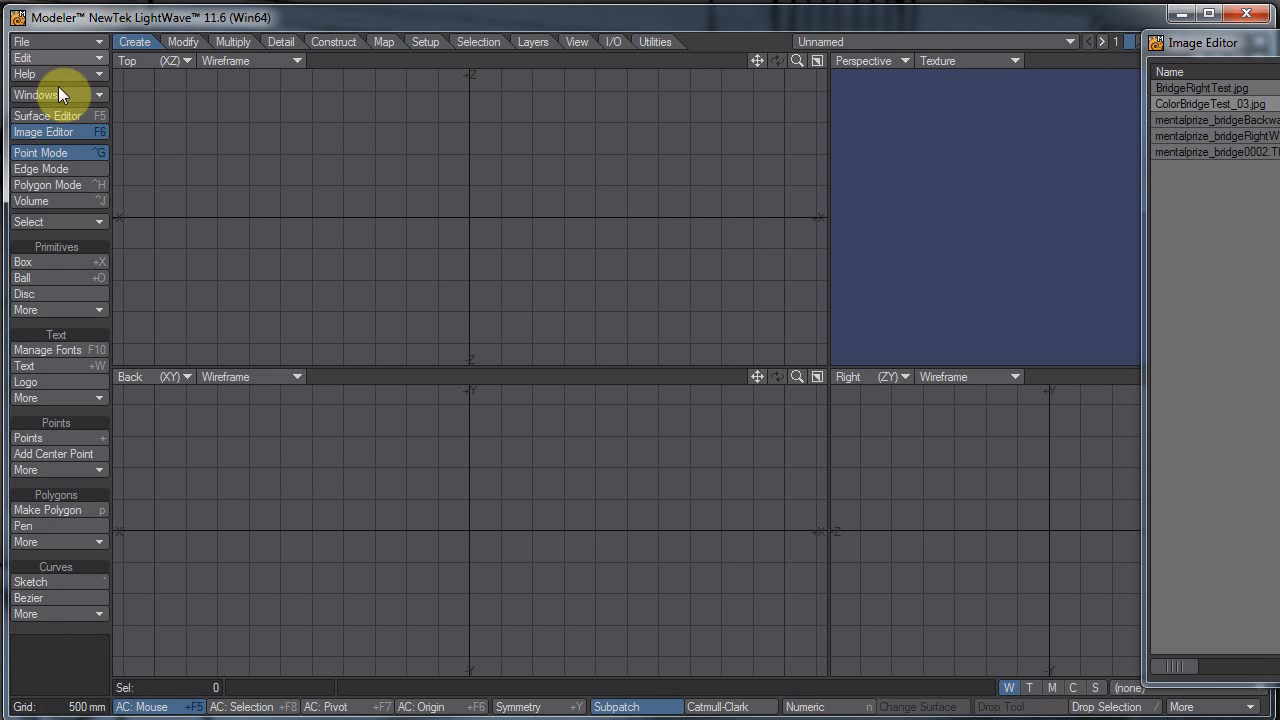
{"action": "left_click_drag", "start_coordinate": [1160, 43], "coordinate": [817, 37]}
{"action": "left_click", "coordinate": [845, 124]}
{"action": "left_click", "coordinate": [844, 141]}
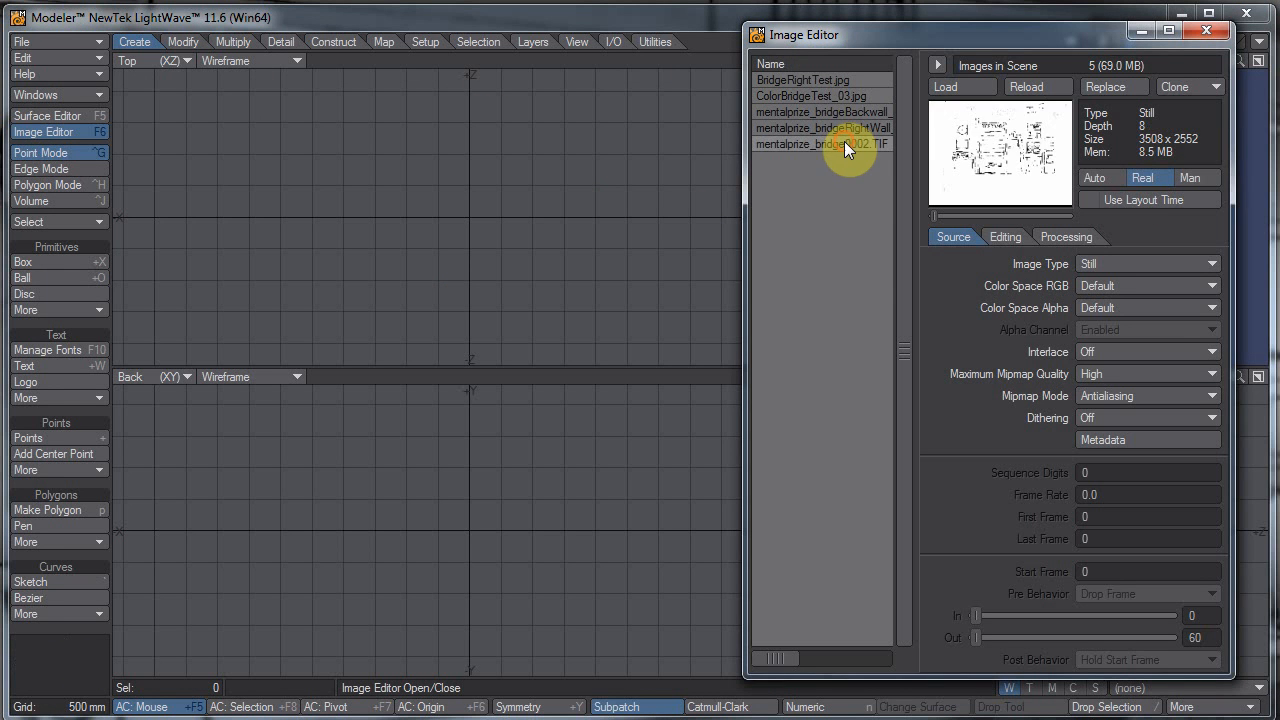
{"action": "left_click", "coordinate": [848, 128]}
{"action": "left_click", "coordinate": [848, 142]}
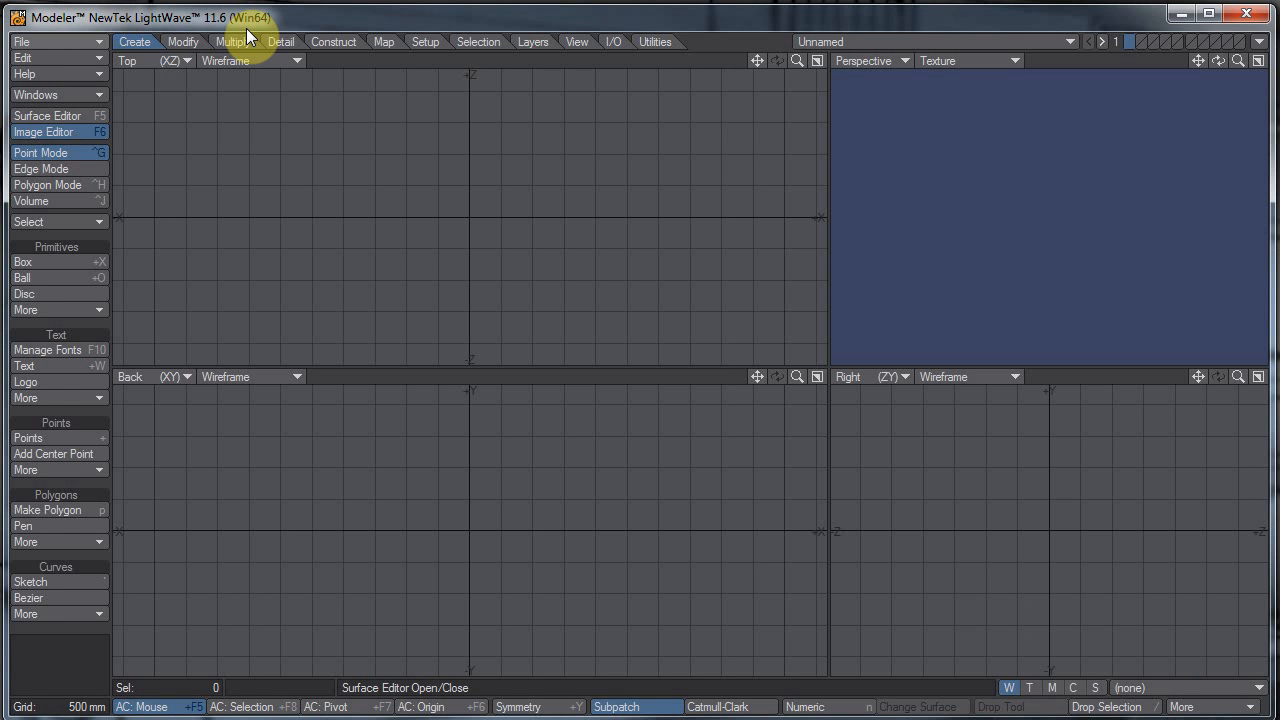
Step: Assign mentalprize_bridge0002.TIF as the backdrop image of the Back (BottL) viewport in the display options
{"action": "left_click", "coordinate": [72, 90]}
{"action": "left_click", "coordinate": [371, 106]}
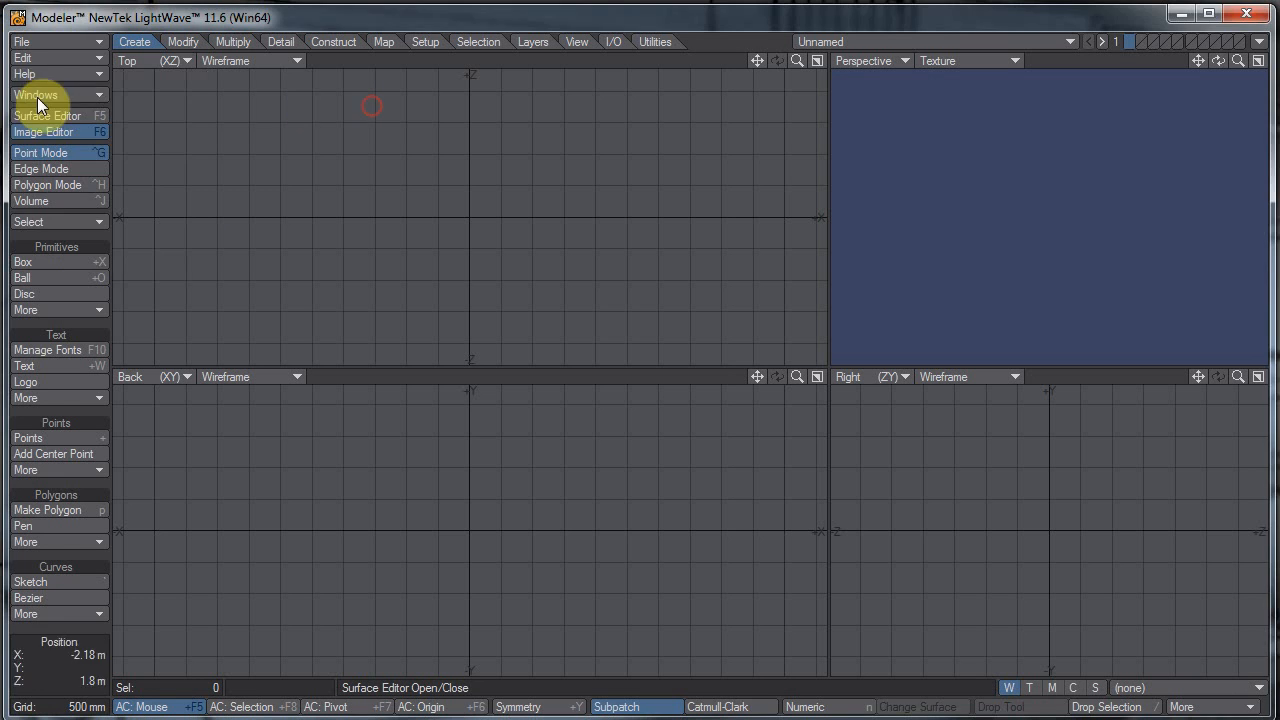
{"action": "left_click", "coordinate": [60, 58]}
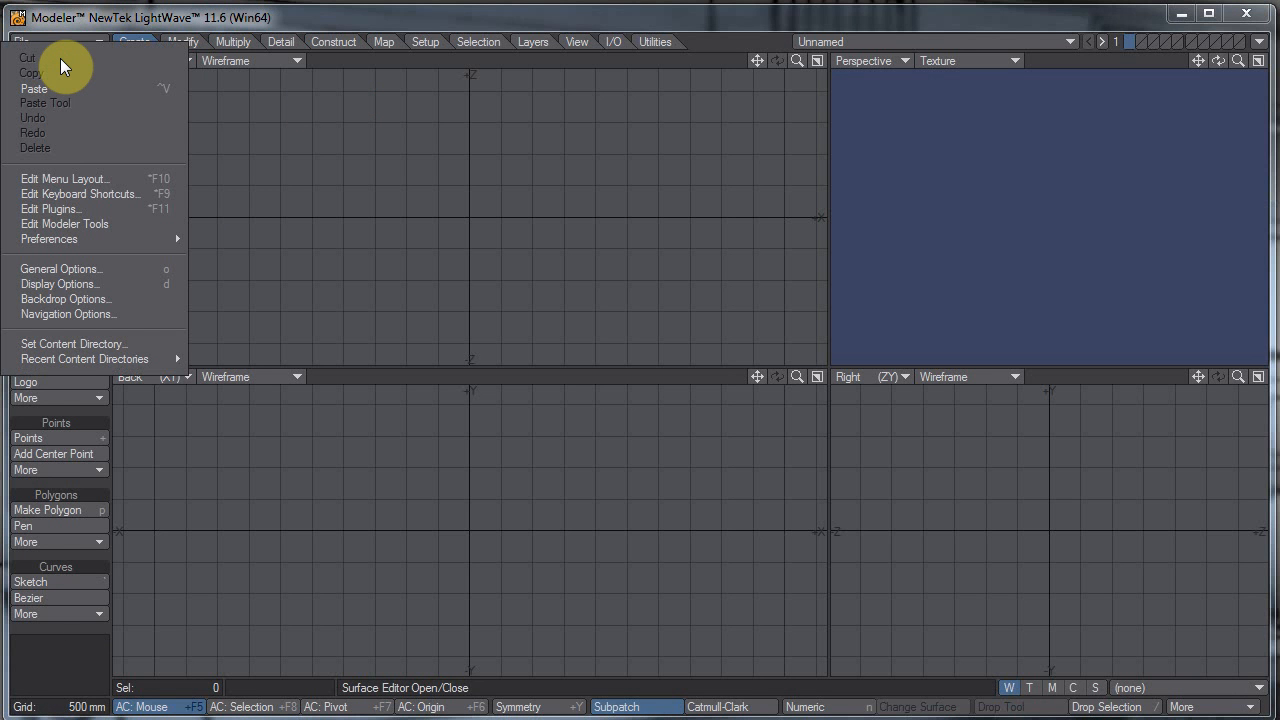
{"action": "left_click", "coordinate": [122, 279]}
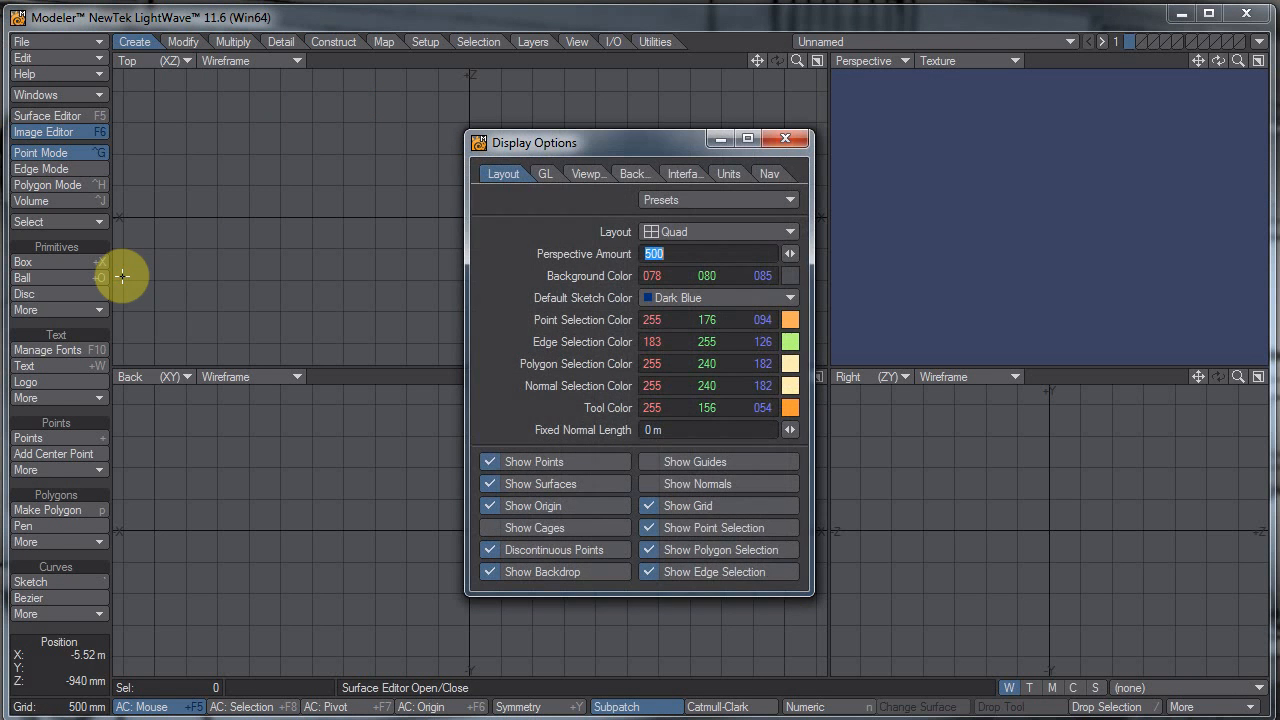
{"action": "left_click", "coordinate": [638, 174]}
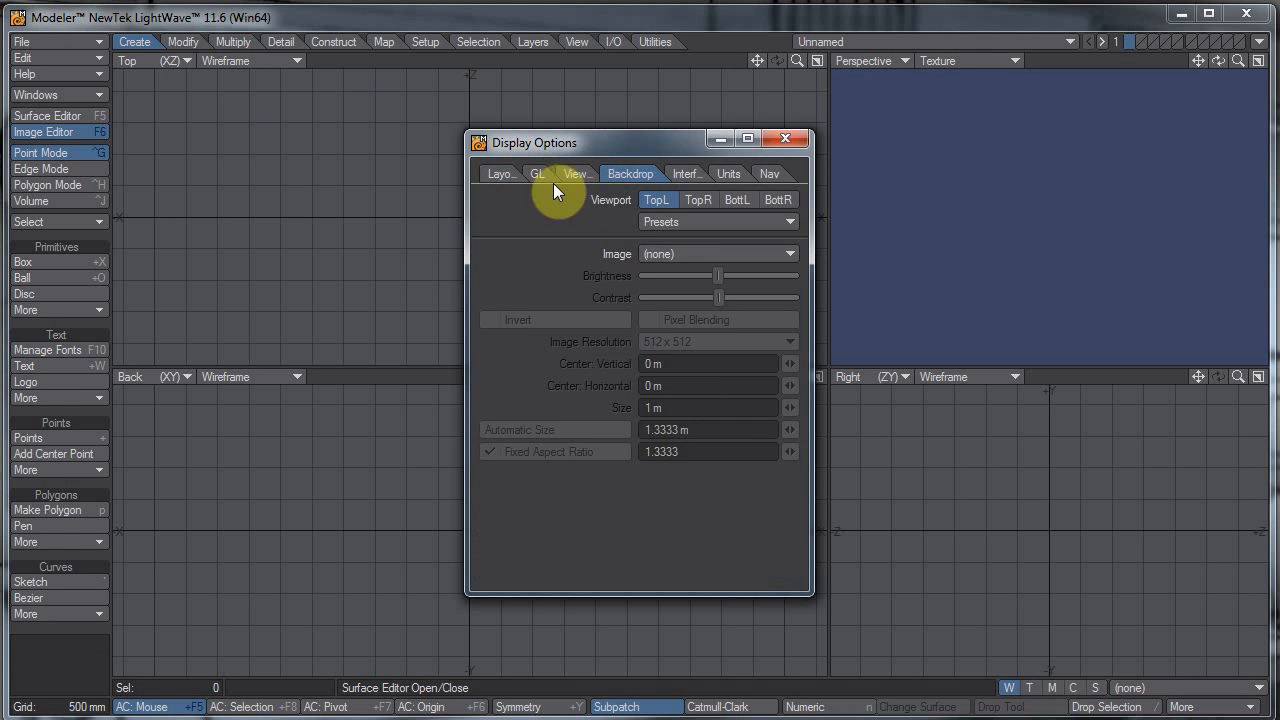
{"action": "left_click_drag", "start_coordinate": [612, 142], "coordinate": [810, 88]}
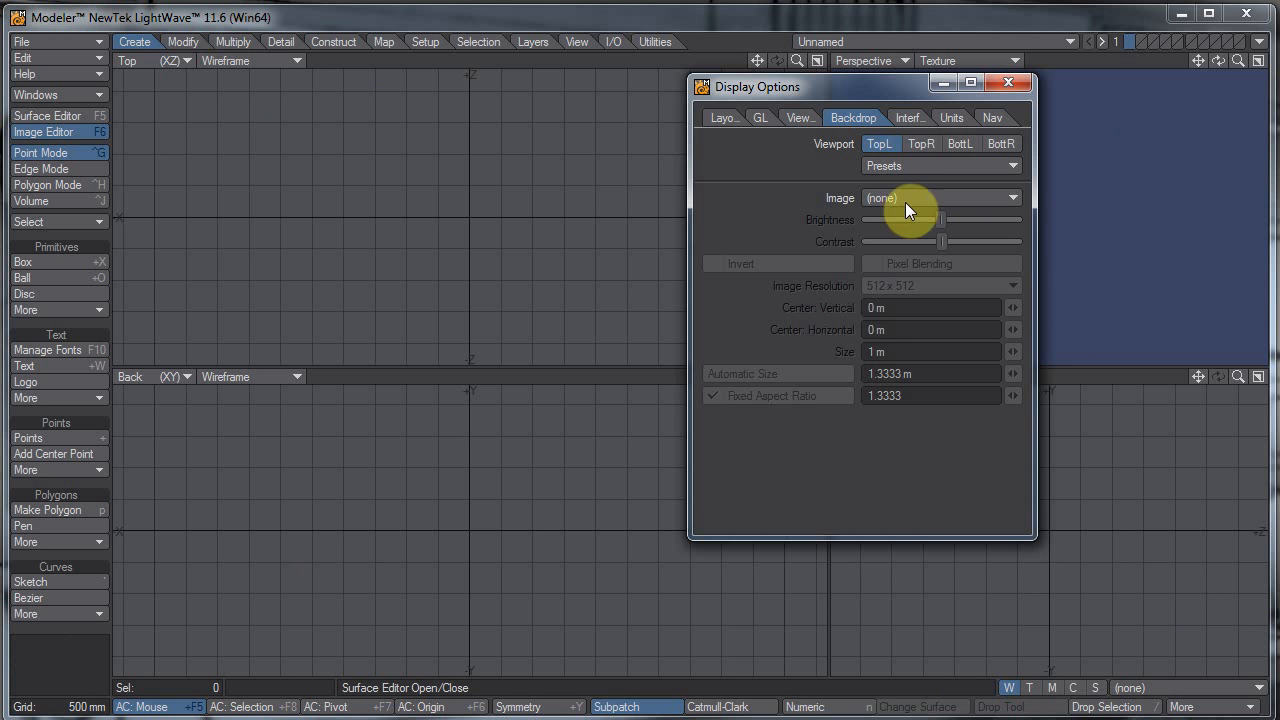
{"action": "left_click", "coordinate": [964, 143]}
{"action": "left_click", "coordinate": [886, 195]}
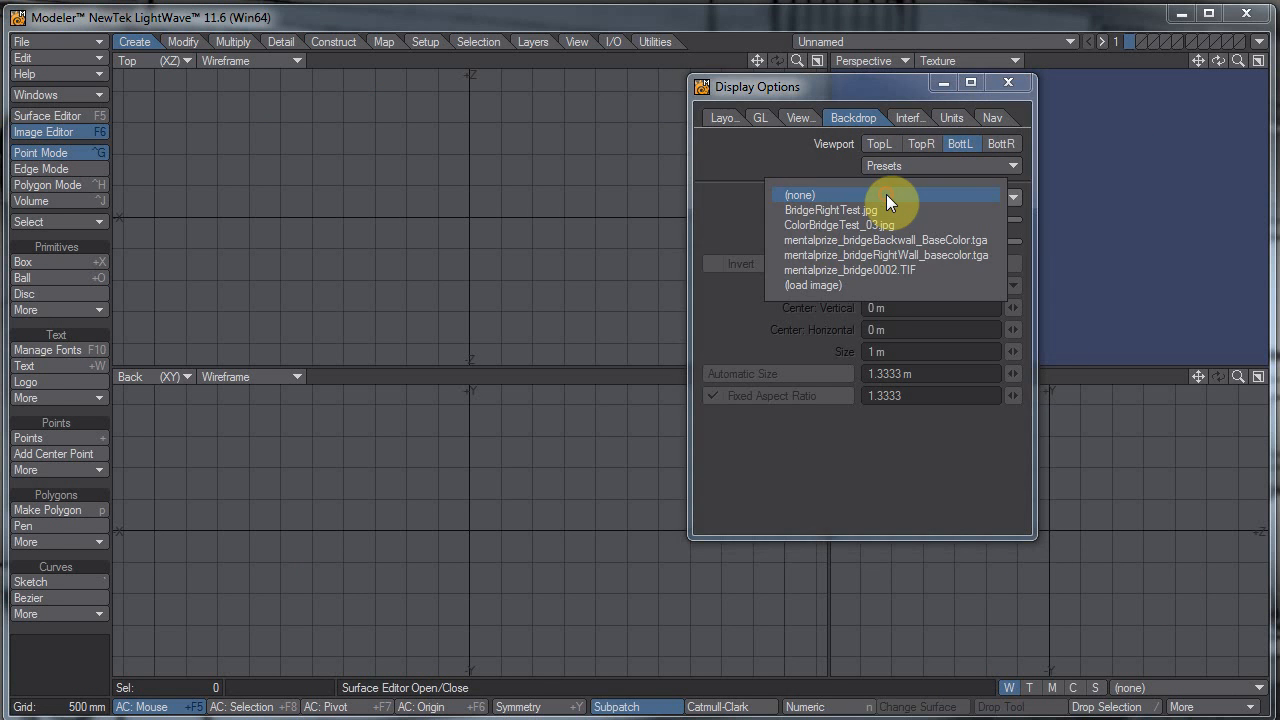
{"action": "left_click", "coordinate": [883, 263]}
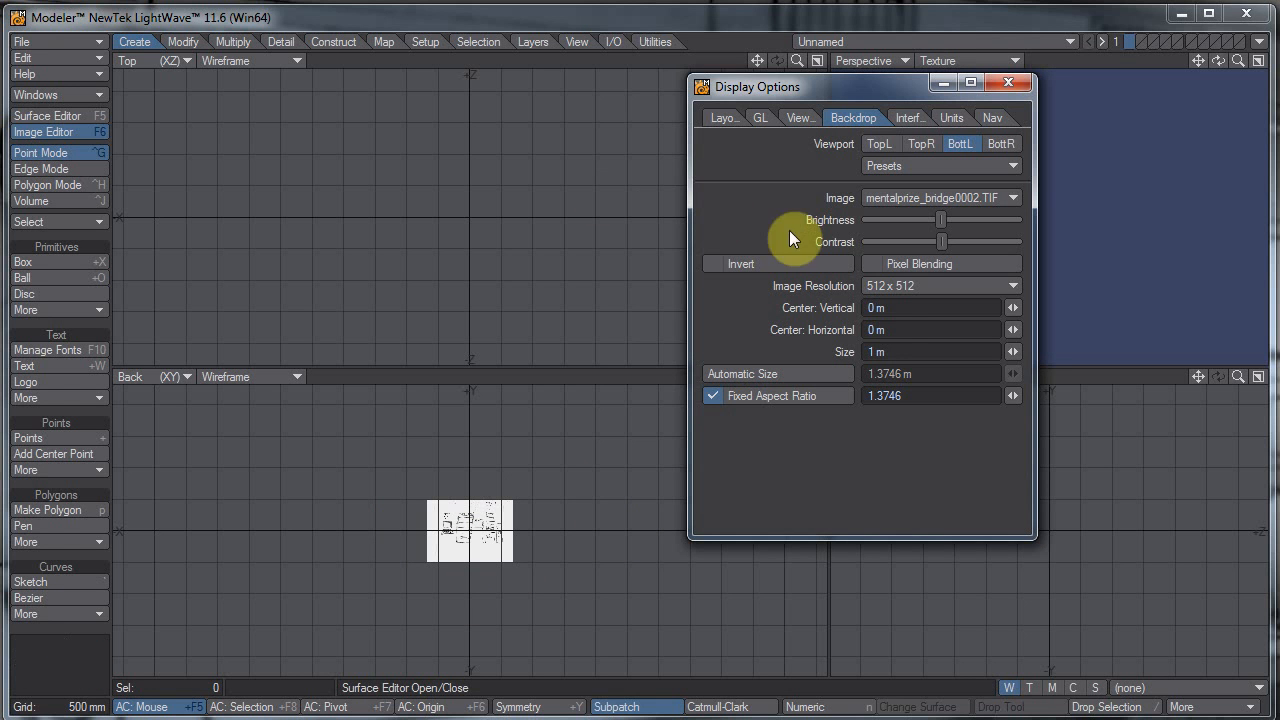
Step: Set the backdrop's image resolution to 2048 x 2048 and check the line detail up close in the Back viewport
{"action": "left_click_drag", "start_coordinate": [895, 88], "coordinate": [1151, 86]}
{"action": "left_click", "coordinate": [1162, 284]}
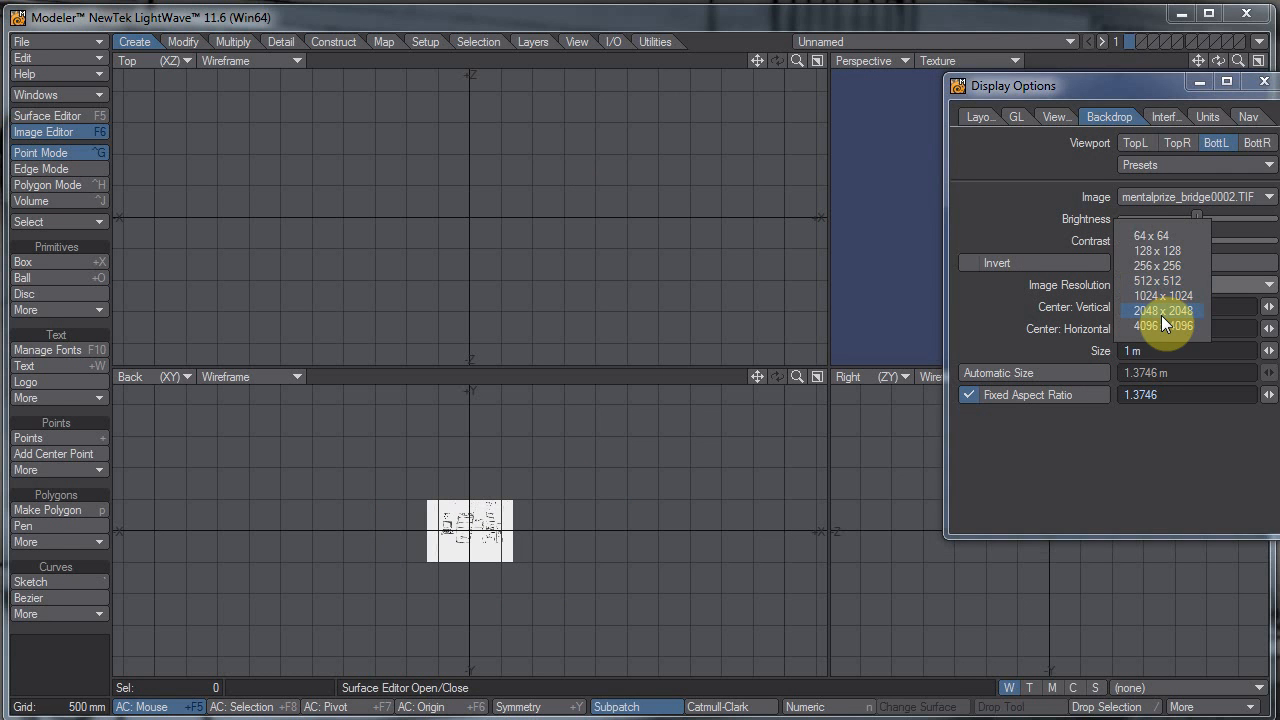
{"action": "left_click", "coordinate": [1161, 312]}
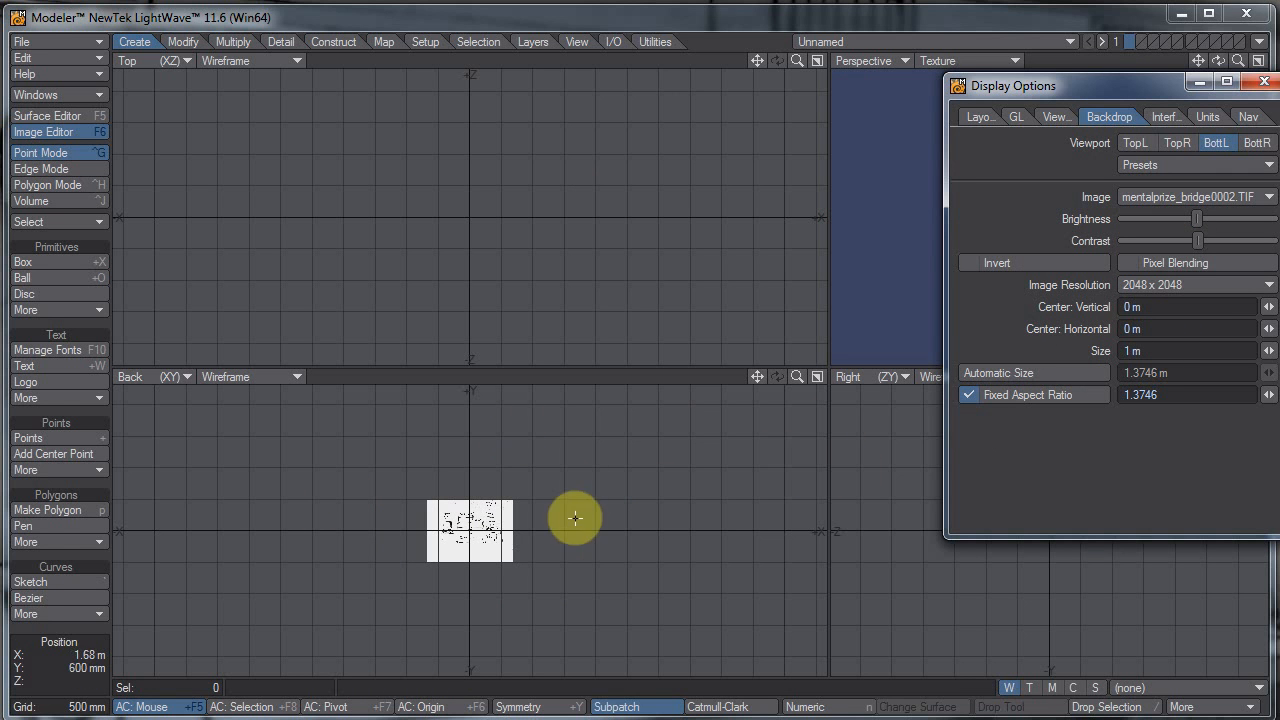
{"action": "left_click_drag", "start_coordinate": [440, 526], "coordinate": [1006, 463], "text": "ctrl+alt"}
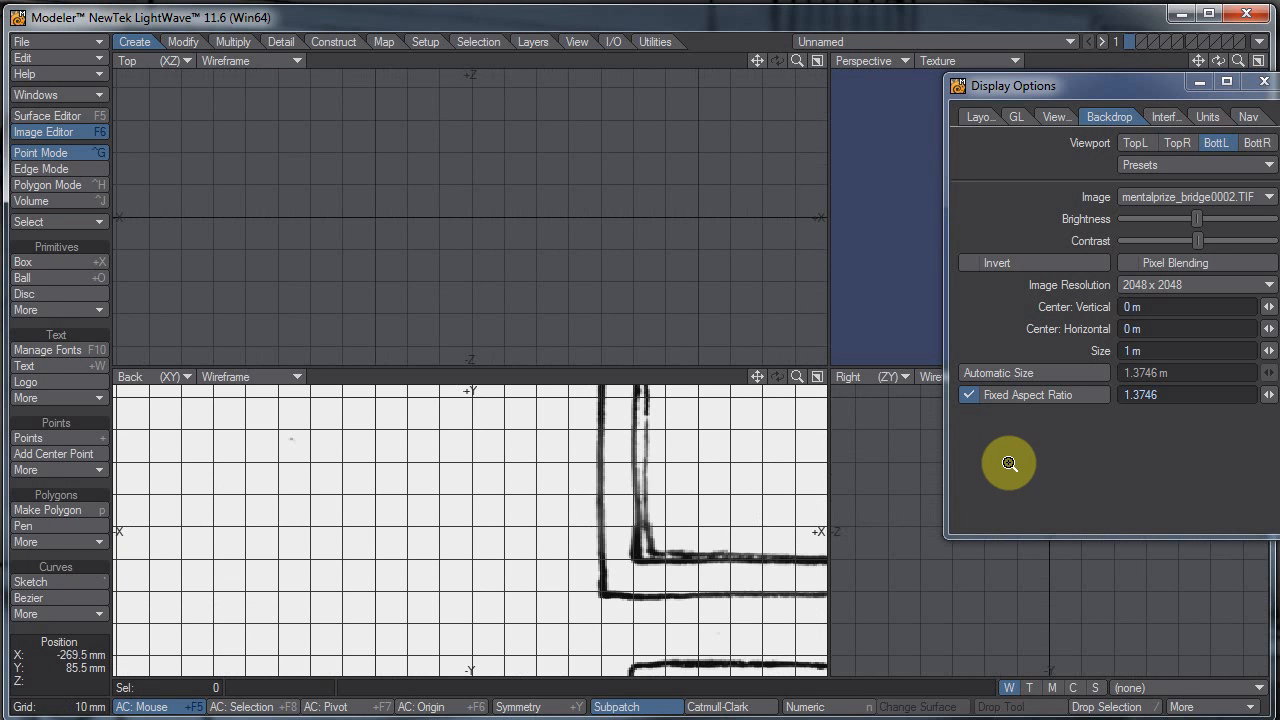
Step: Try the backdrop at 512 x 512 resolution for comparison, and restore it to 2048 x 2048
{"action": "left_click", "coordinate": [1163, 287]}
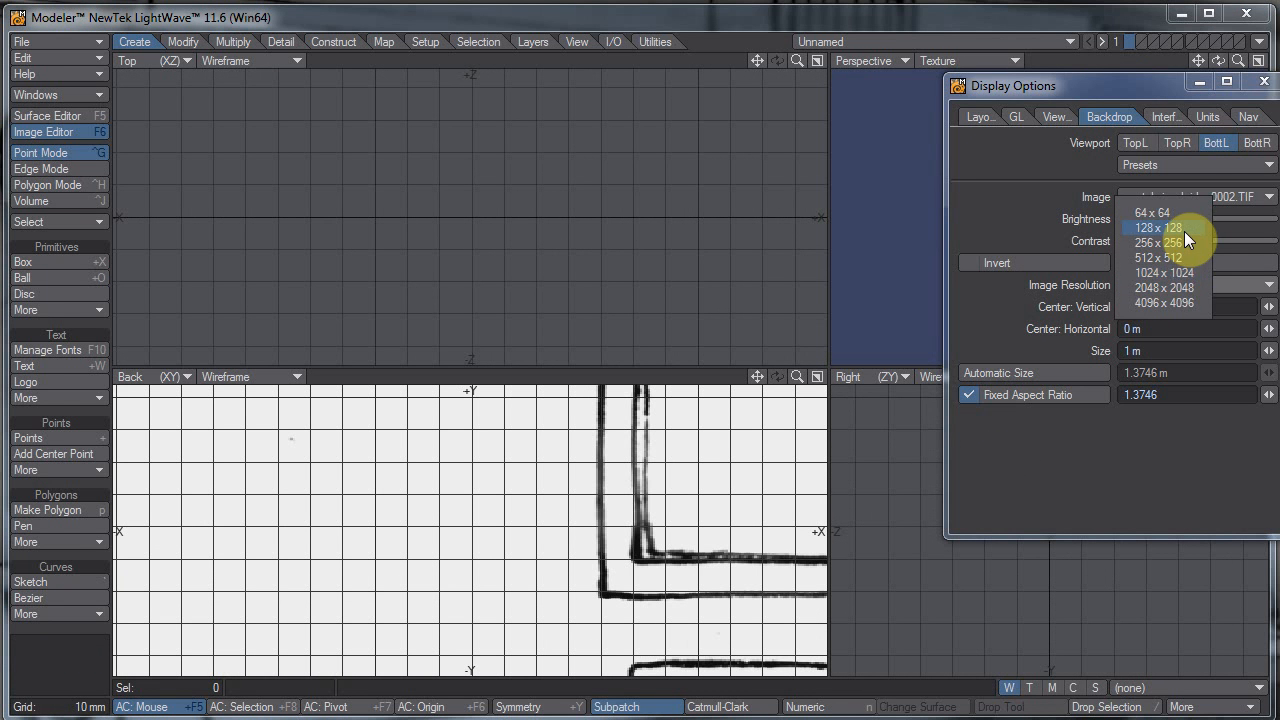
{"action": "left_click", "coordinate": [1182, 256]}
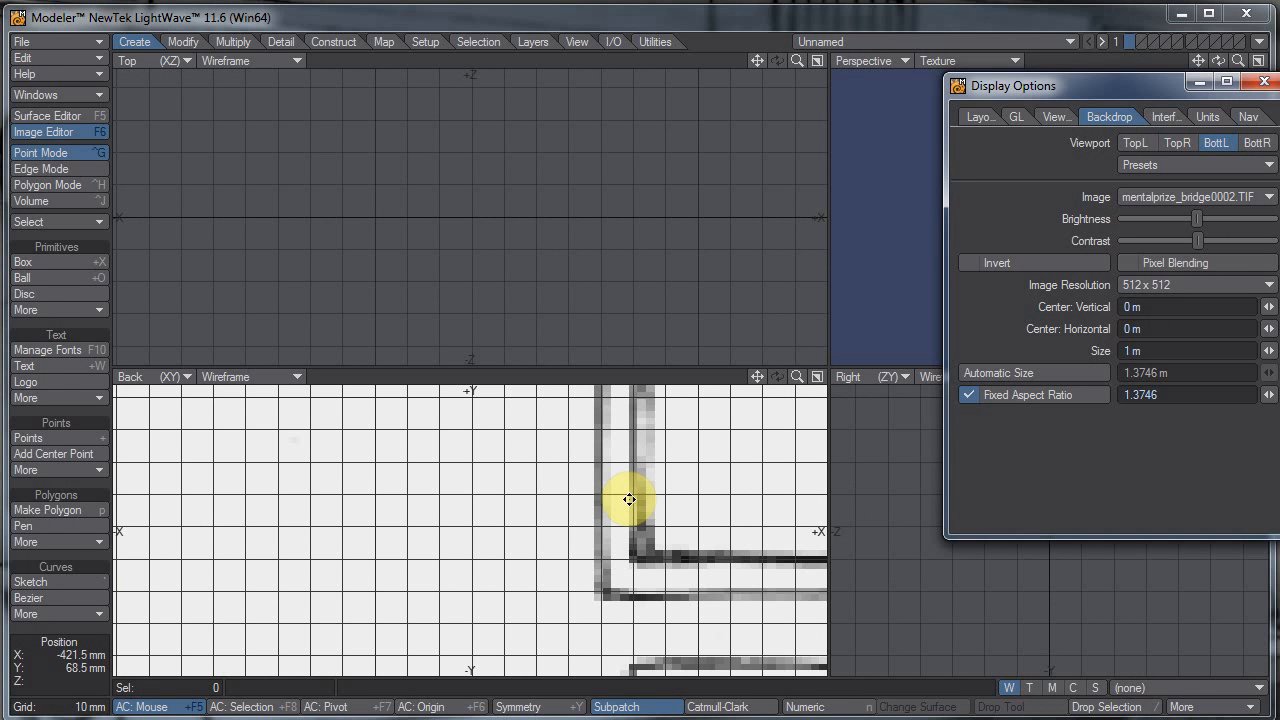
{"action": "left_click_drag", "start_coordinate": [628, 500], "coordinate": [406, 500], "text": "alt"}
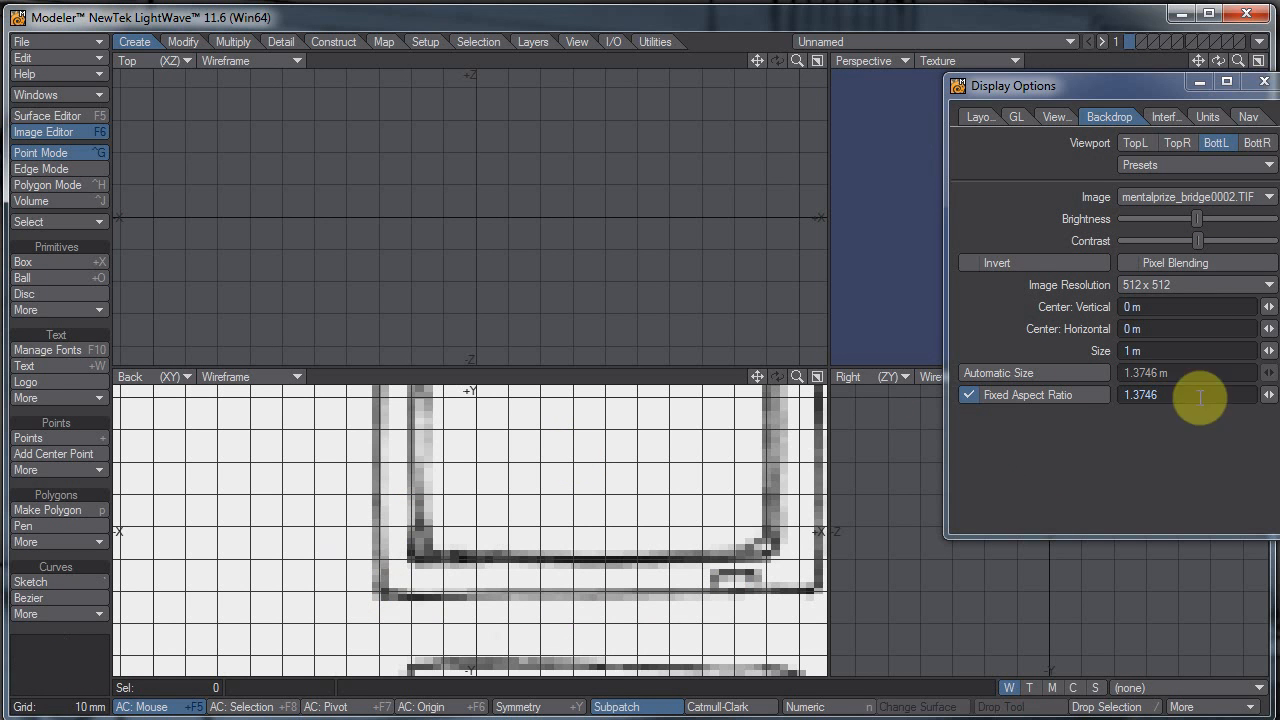
{"action": "left_click", "coordinate": [1197, 284]}
{"action": "left_click", "coordinate": [1203, 307]}
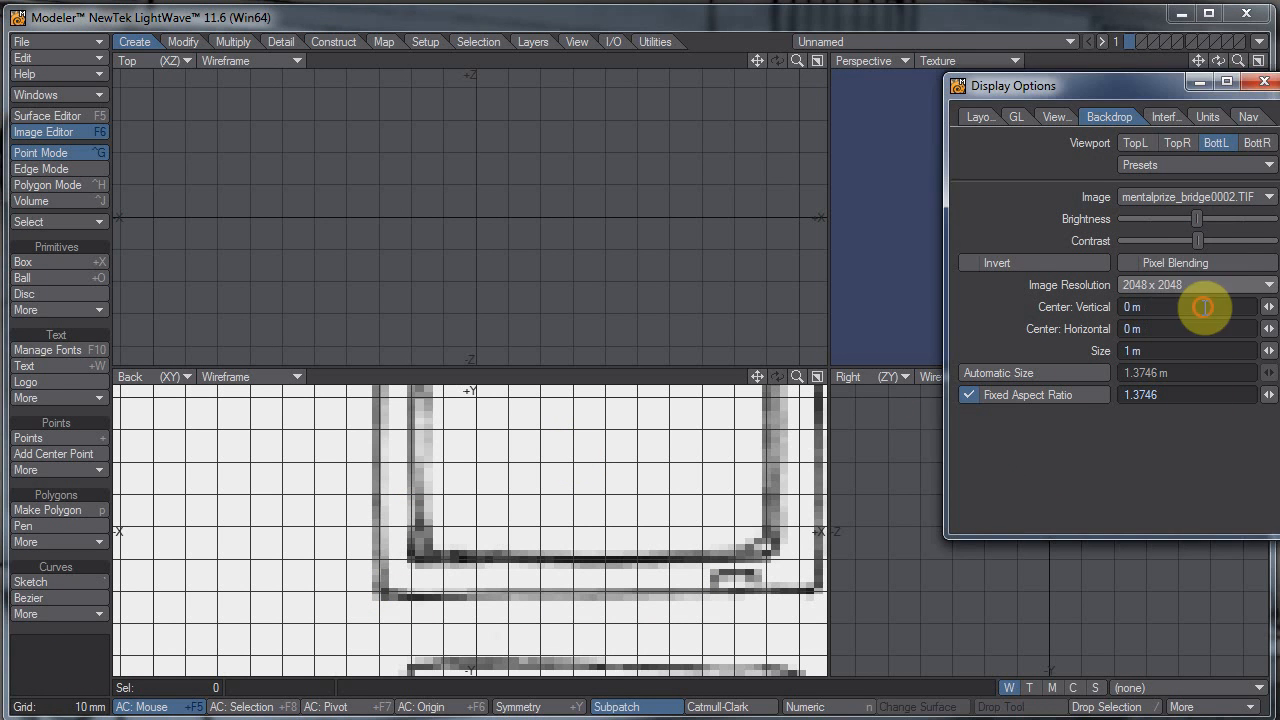
Step: Enlarge the Back viewport and frame the full row of furniture drawings in it
{"action": "scroll", "coordinate": [453, 534], "scroll_direction": "down", "scroll_amount": 4}
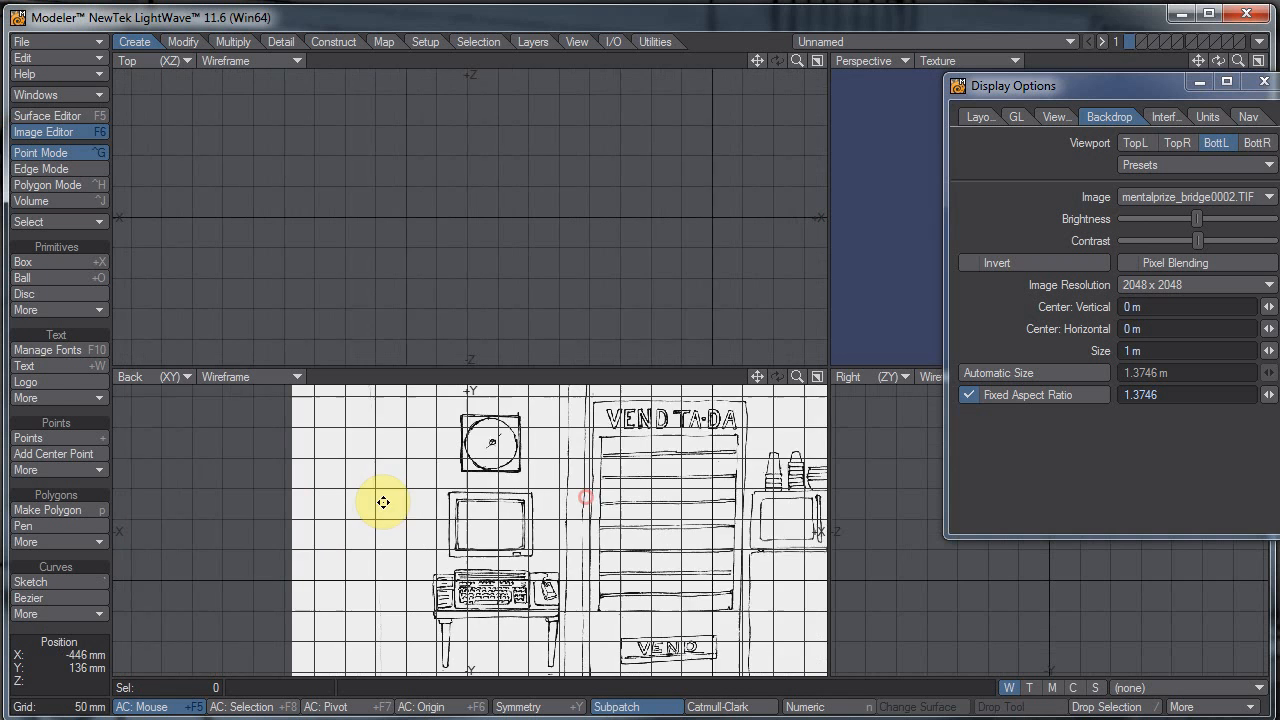
{"action": "left_click_drag", "start_coordinate": [828, 364], "coordinate": [929, 310]}
{"action": "scroll", "coordinate": [494, 462], "scroll_direction": "down", "scroll_amount": 4}
{"action": "scroll", "coordinate": [586, 466], "scroll_direction": "up", "scroll_amount": 4}
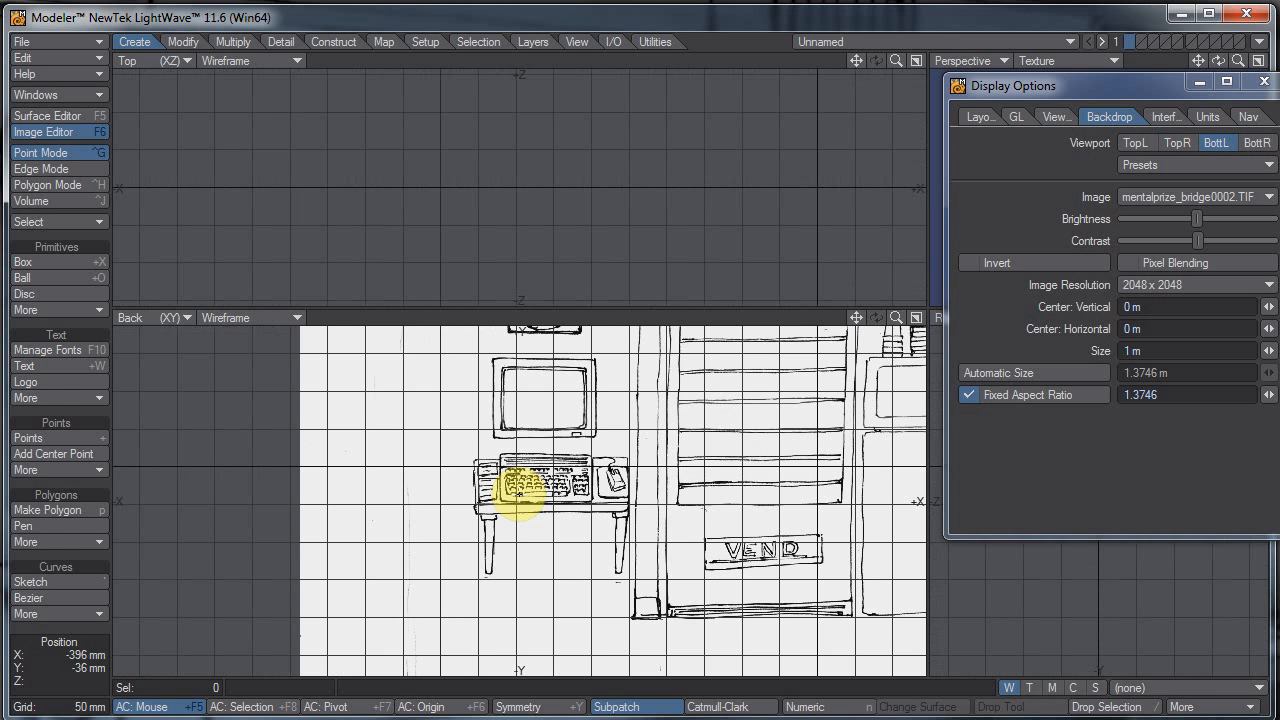
{"action": "scroll", "coordinate": [719, 520], "scroll_direction": "down", "scroll_amount": 1}
{"action": "left_click_drag", "start_coordinate": [678, 528], "coordinate": [662, 529], "text": "ctrl+alt"}
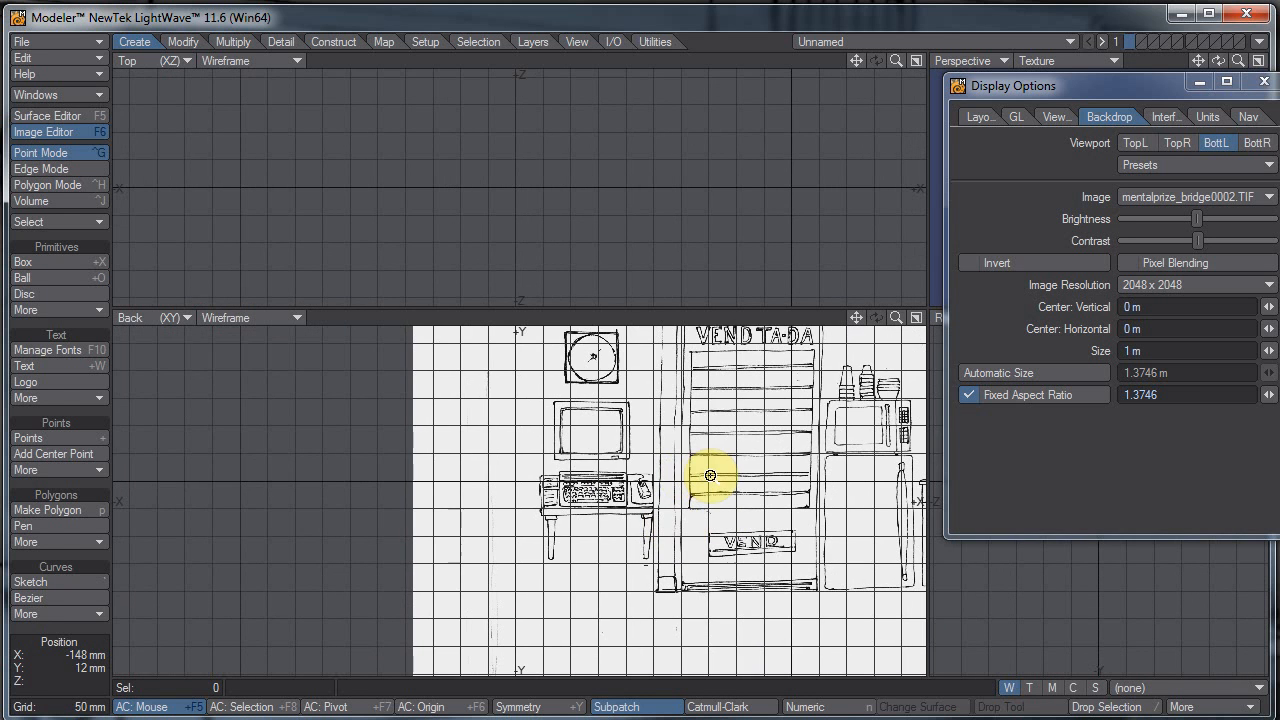
{"action": "mouse_move", "coordinate": [709, 477]}
{"action": "left_mouse_down", "text": "ctrl+alt"}
{"action": "mouse_move", "coordinate": [668, 488]}
{"action": "mouse_move", "coordinate": [570, 478]}
{"action": "left_mouse_up", "text": "ctrl+alt"}
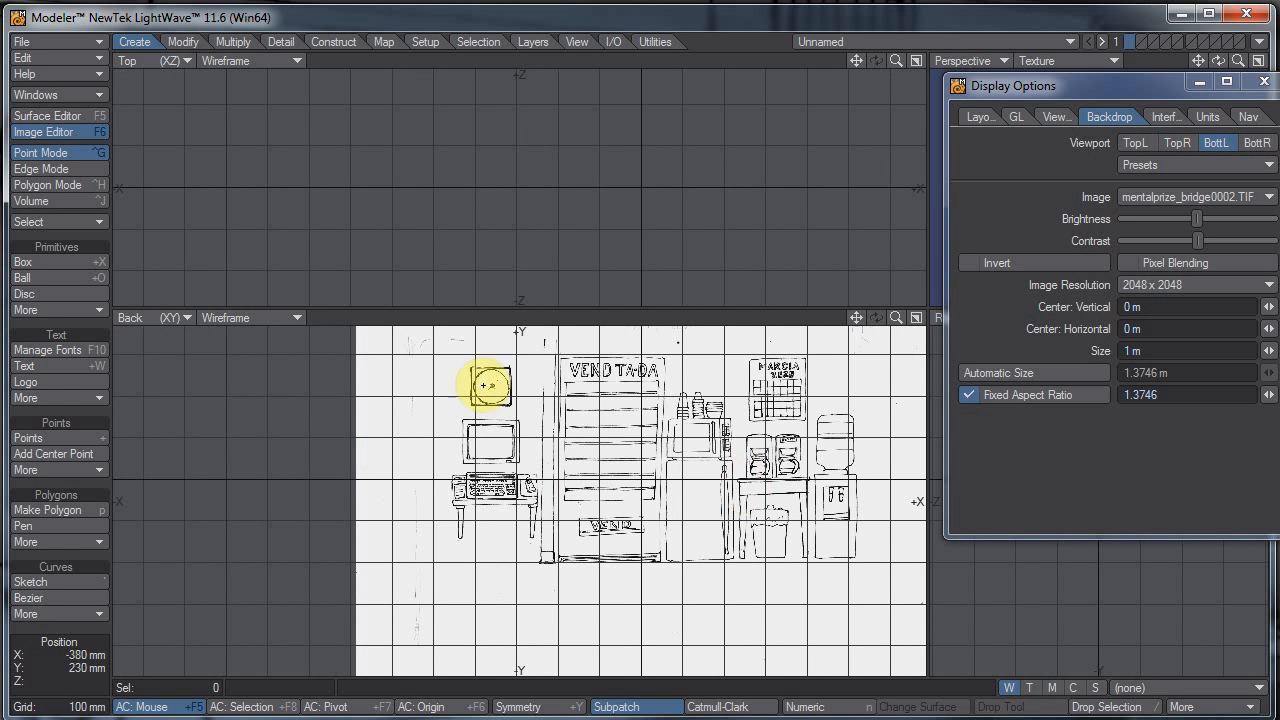
Step: Draw a flat box about 145 mm wide over the small table with the waste bin, and set its height to 29"
{"action": "left_click", "coordinate": [97, 261]}
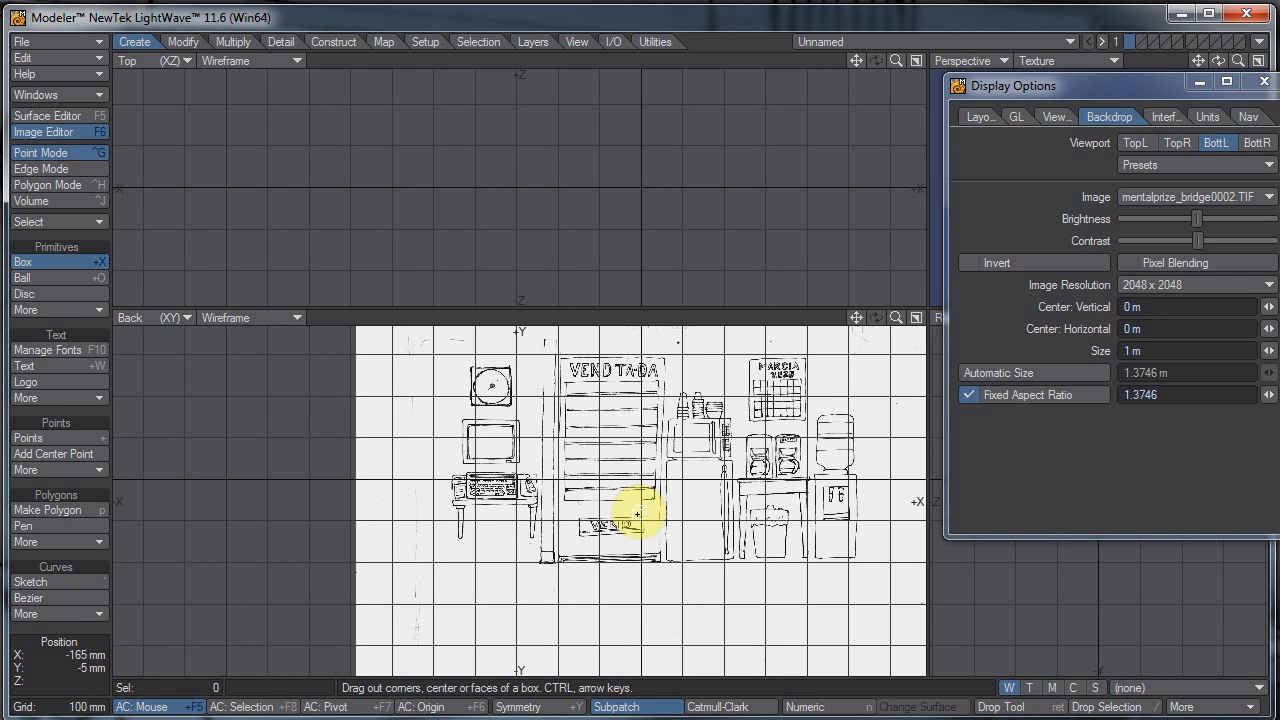
{"action": "left_click_drag", "start_coordinate": [740, 560], "coordinate": [801, 482]}
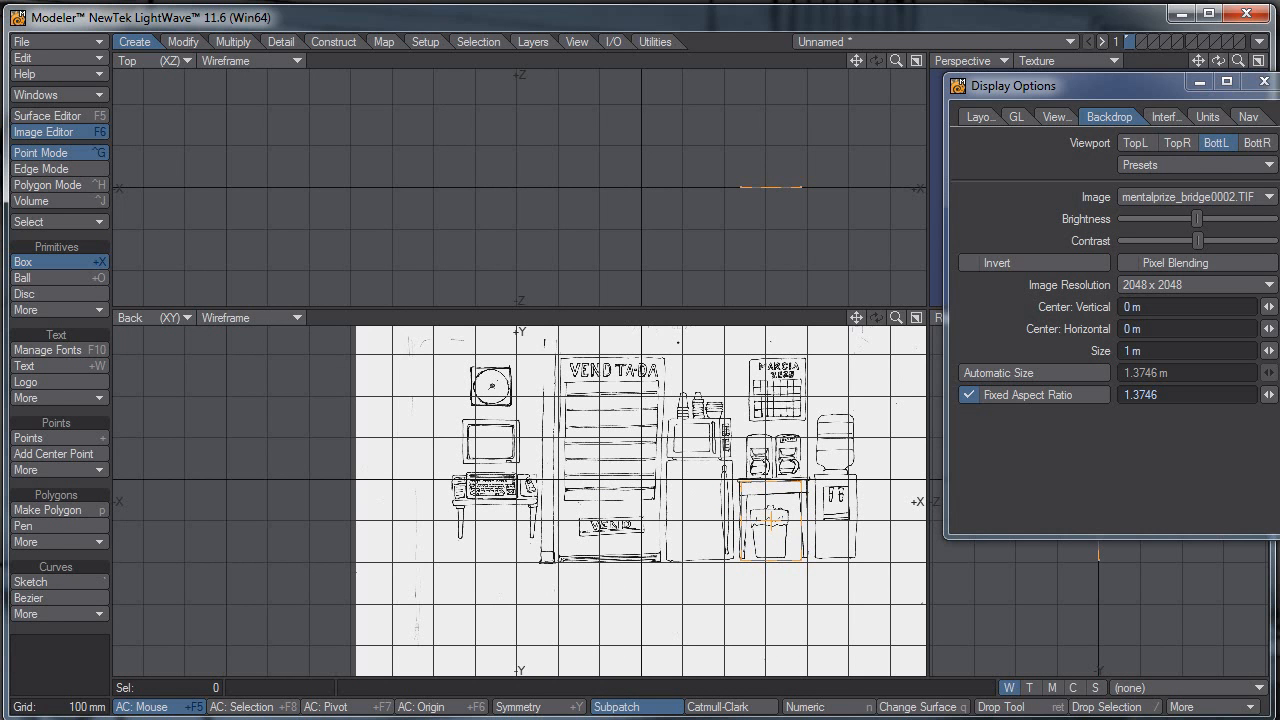
{"action": "key", "text": "n"}
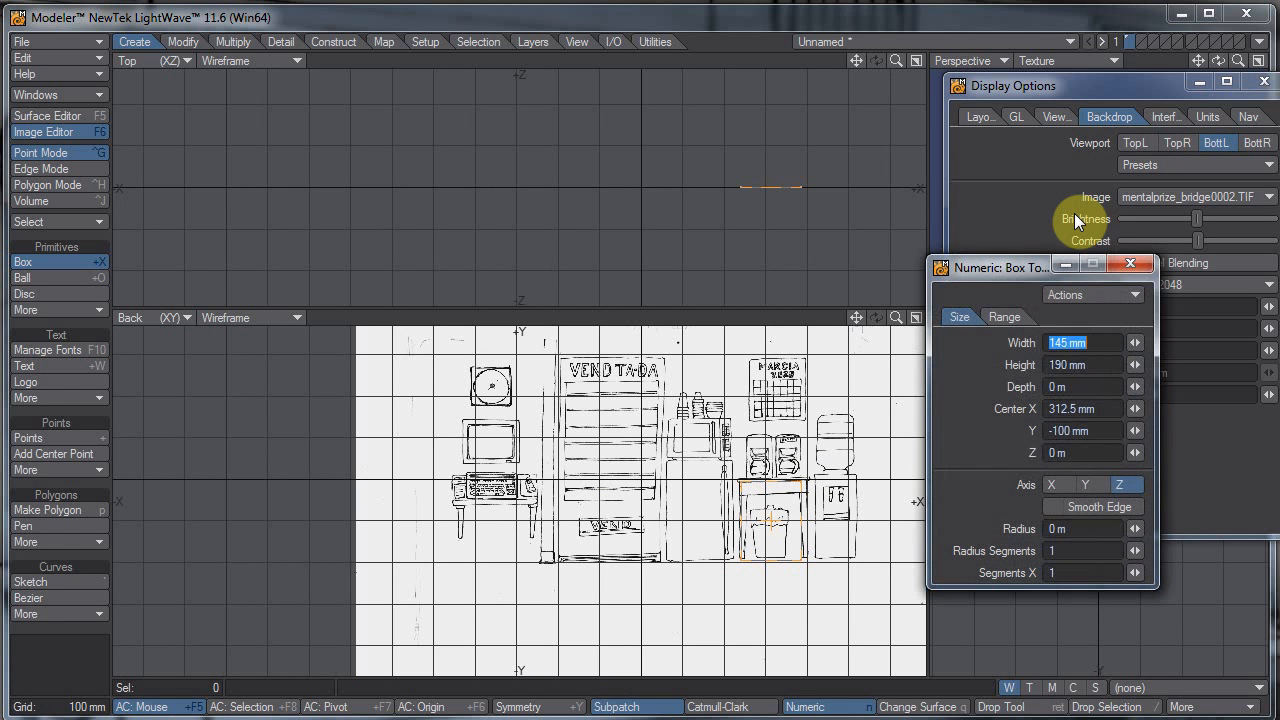
{"action": "left_click", "coordinate": [1110, 365]}
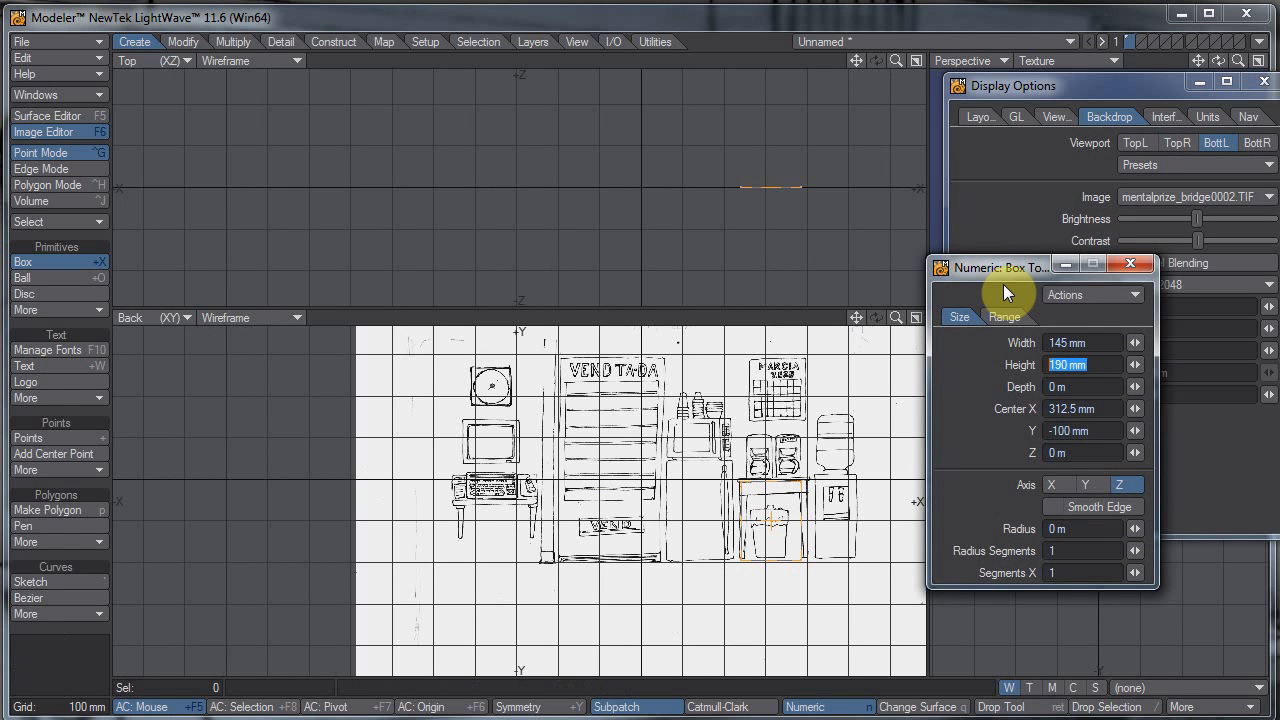
{"action": "type", "text": "29"}
{"action": "type", "text": "\""}
{"action": "key", "text": "Return"}
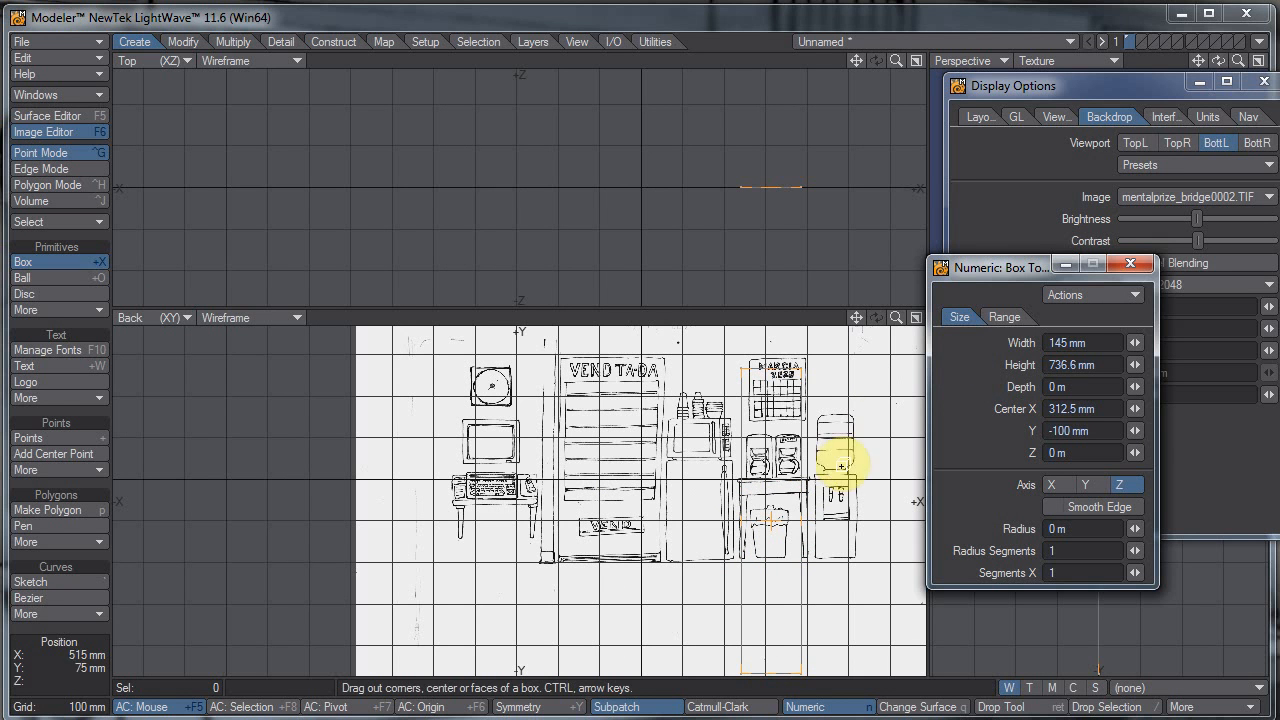
Step: Move the box to the backdrop's left edge, centred at about X -730 mm, Y 370 mm, and finalize it
{"action": "left_click_drag", "start_coordinate": [771, 514], "coordinate": [337, 323]}
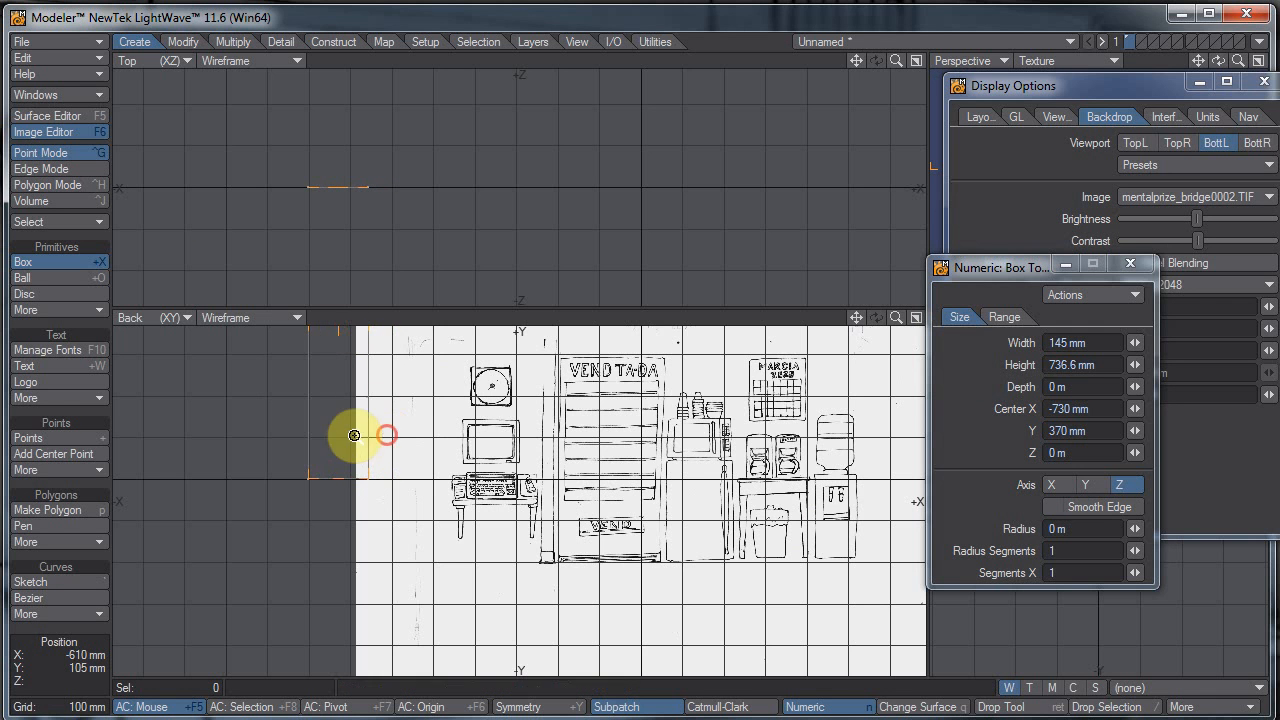
{"action": "scroll", "coordinate": [366, 437], "scroll_direction": "down", "scroll_amount": 4}
{"action": "left_click_drag", "start_coordinate": [375, 604], "coordinate": [375, 574], "text": "alt"}
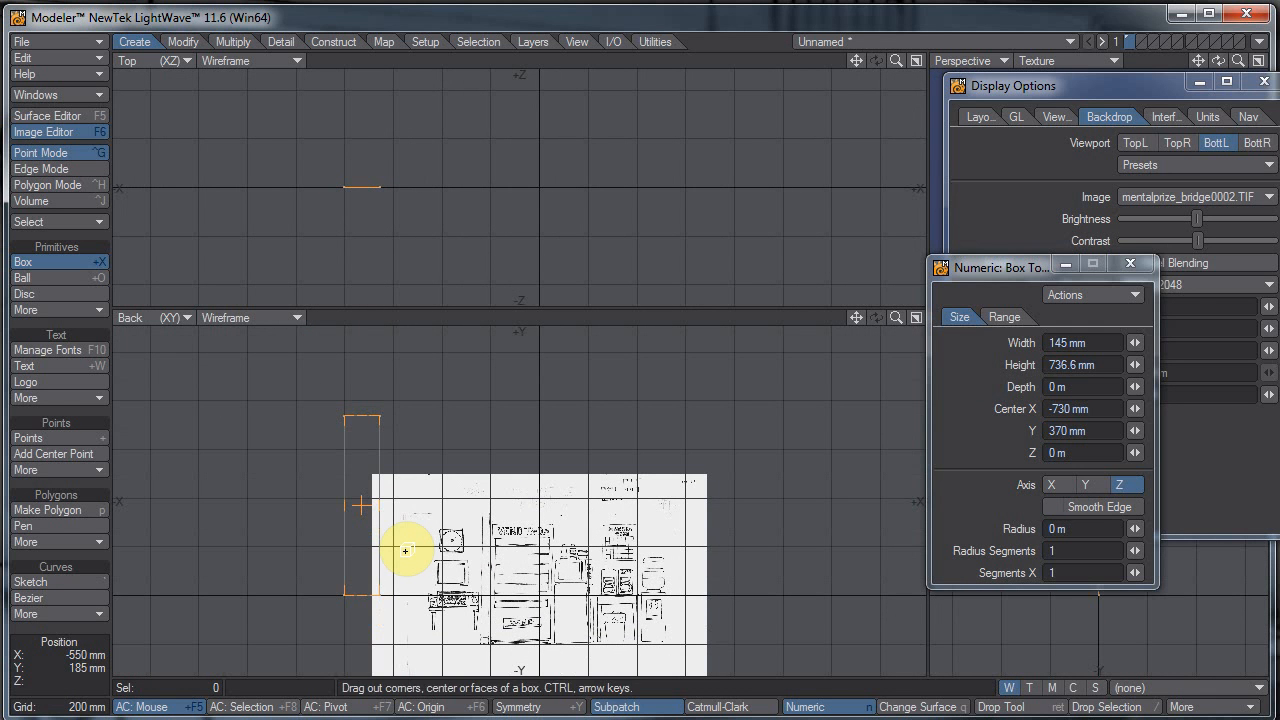
{"action": "key", "text": "Return"}
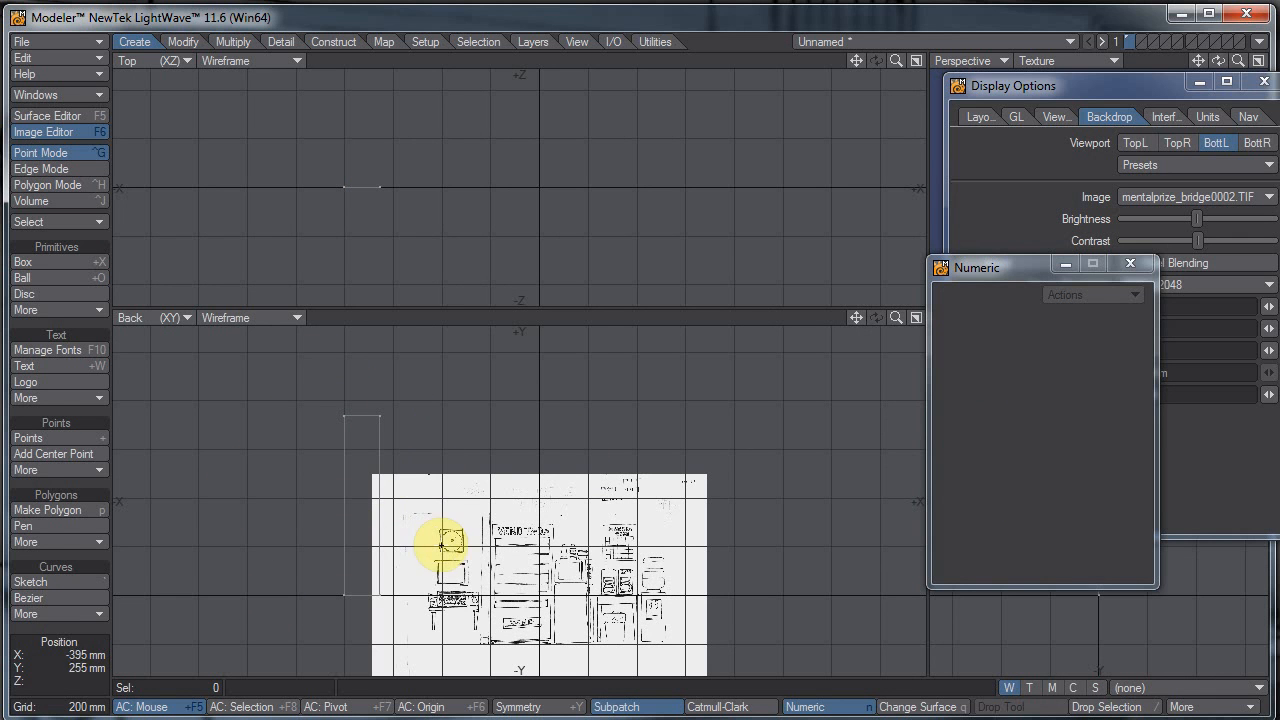
Step: Lower the backdrop image's brightness and invert it, checking the box's visibility by briefly selecting its four points
{"action": "left_click", "coordinate": [1065, 87]}
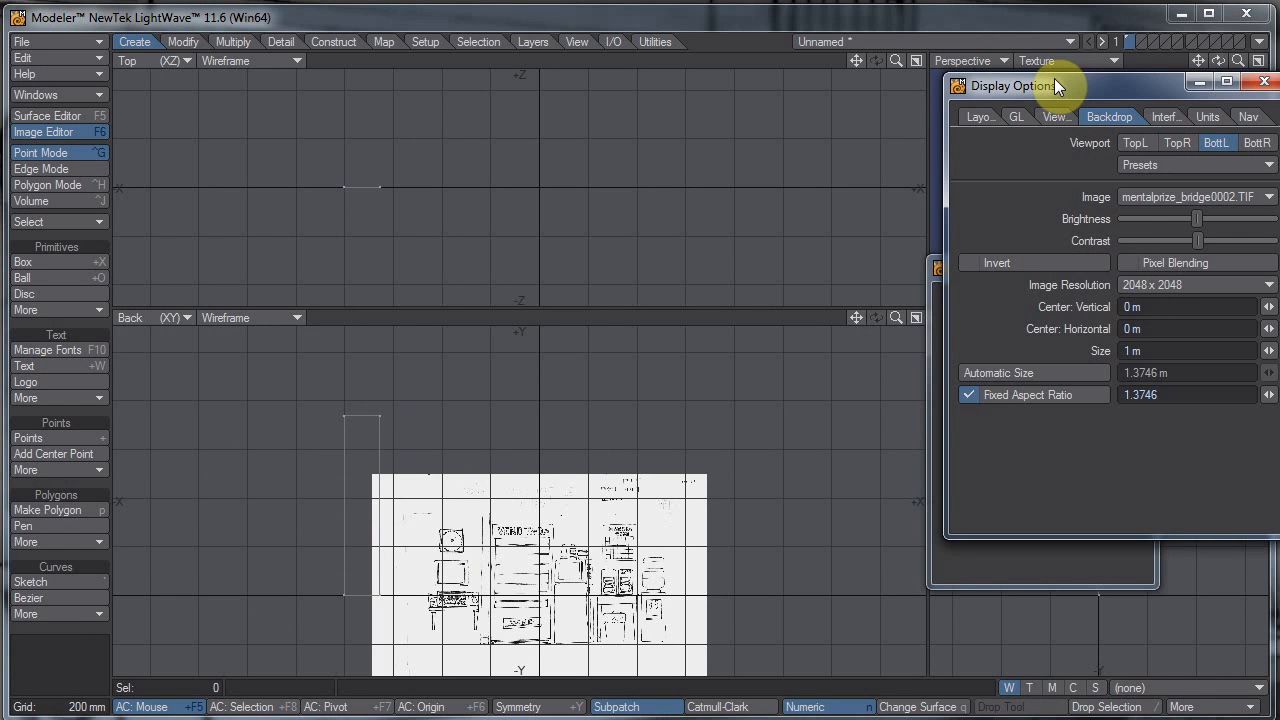
{"action": "left_click_drag", "start_coordinate": [1199, 212], "coordinate": [1161, 216]}
{"action": "left_click", "coordinate": [1065, 262]}
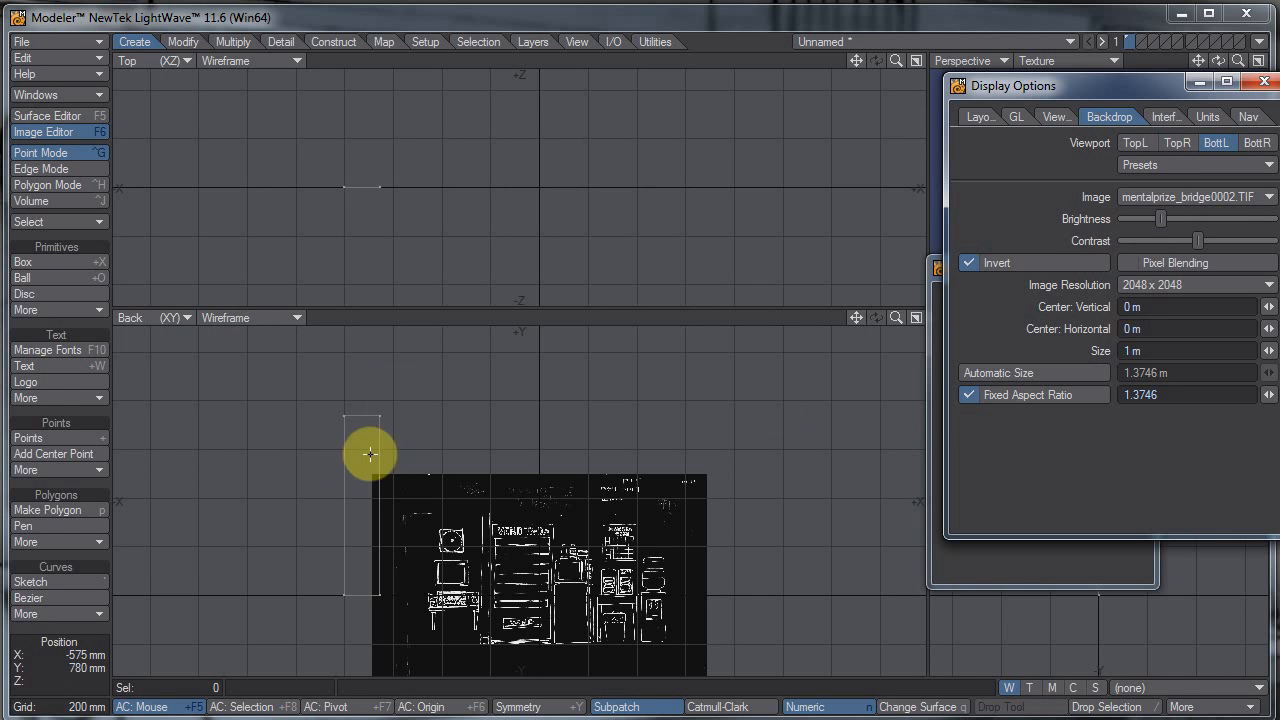
{"action": "mouse_move", "coordinate": [420, 350]}
{"action": "right_mouse_down"}
{"action": "mouse_move", "coordinate": [460, 670]}
{"action": "mouse_move", "coordinate": [470, 665]}
{"action": "right_mouse_up"}
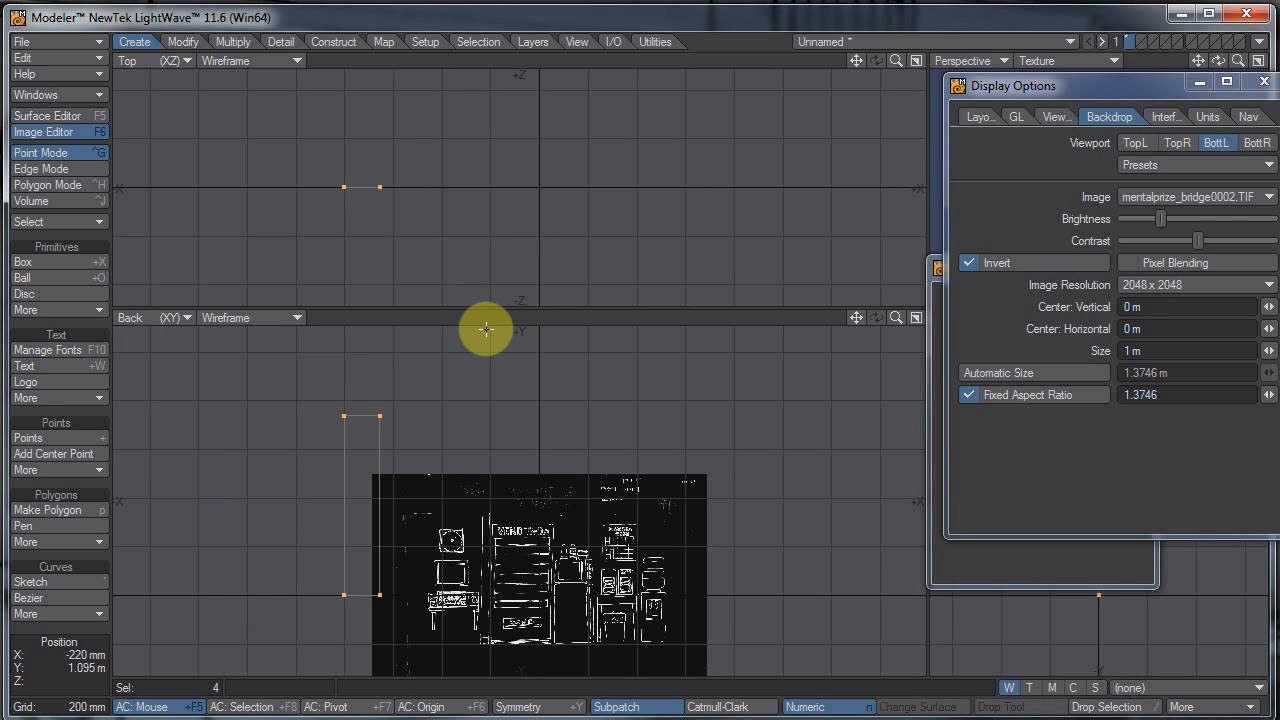
{"action": "left_click", "coordinate": [166, 394]}
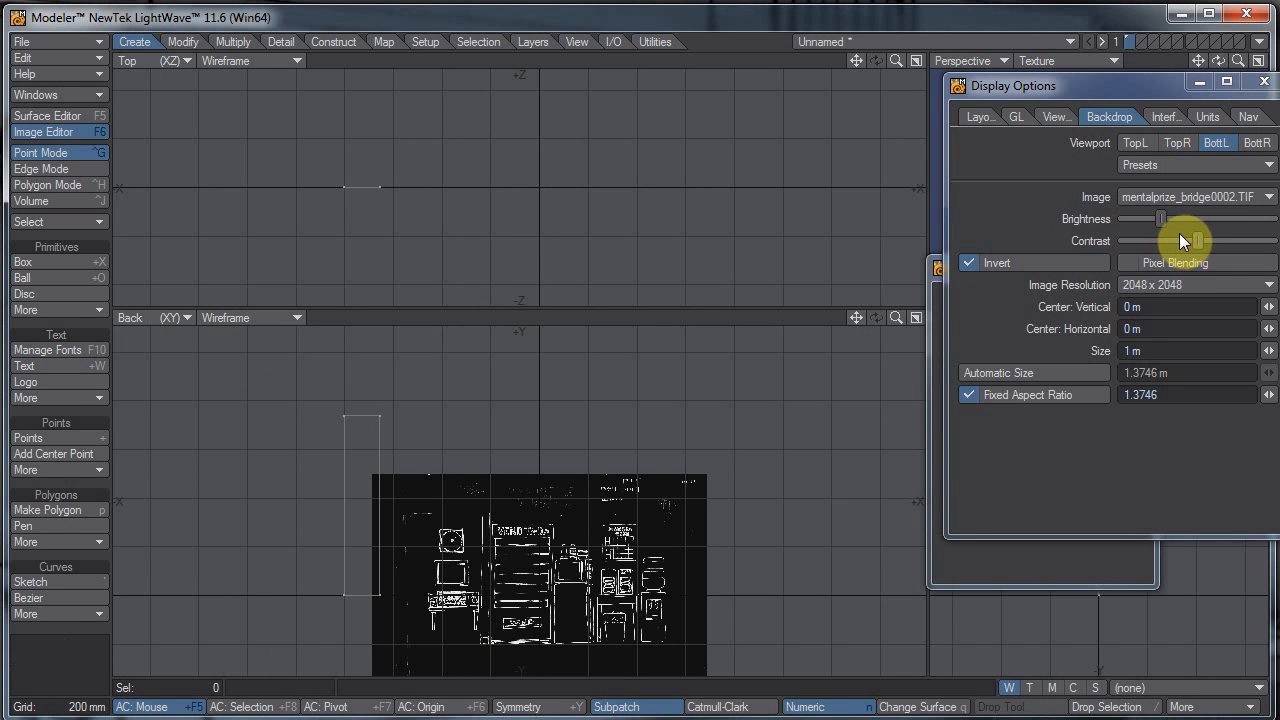
Step: Lower the inverted backdrop image's brightness and contrast until its black background turns dark grey
{"action": "left_click_drag", "start_coordinate": [1179, 240], "coordinate": [1163, 241]}
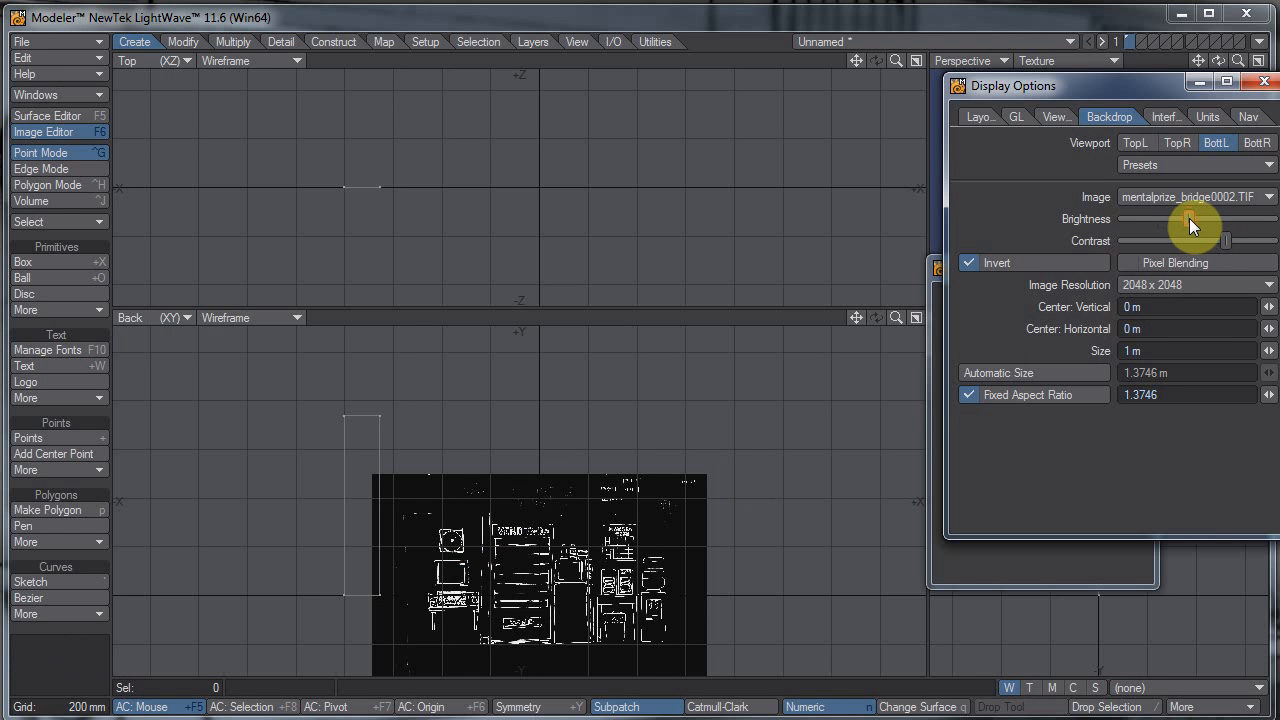
{"action": "left_click", "coordinate": [1243, 216]}
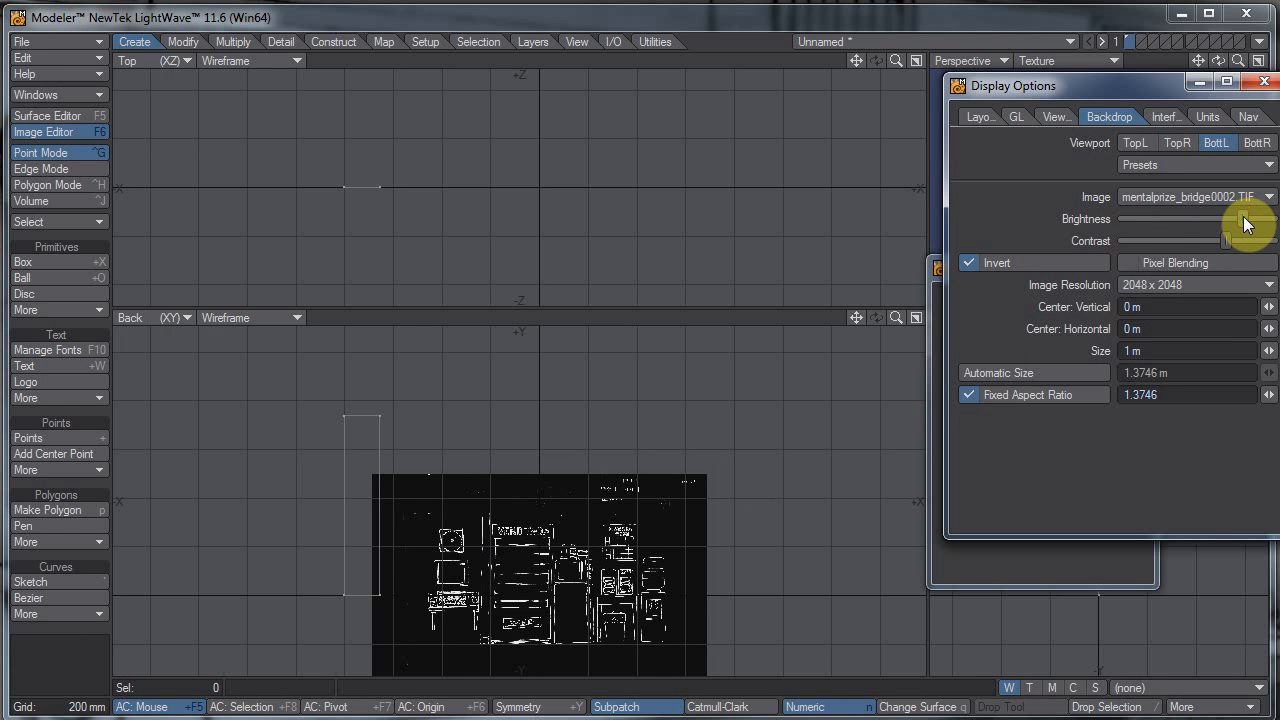
{"action": "left_click", "coordinate": [1137, 219]}
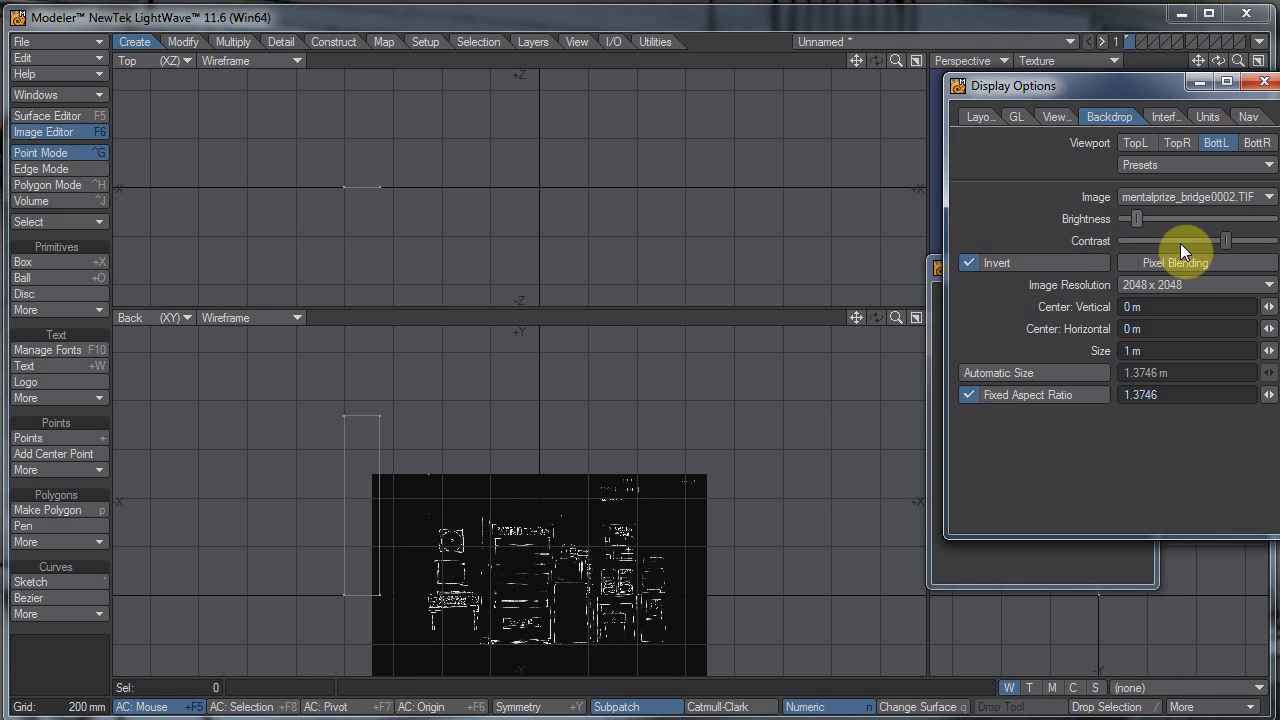
{"action": "left_click", "coordinate": [1160, 241]}
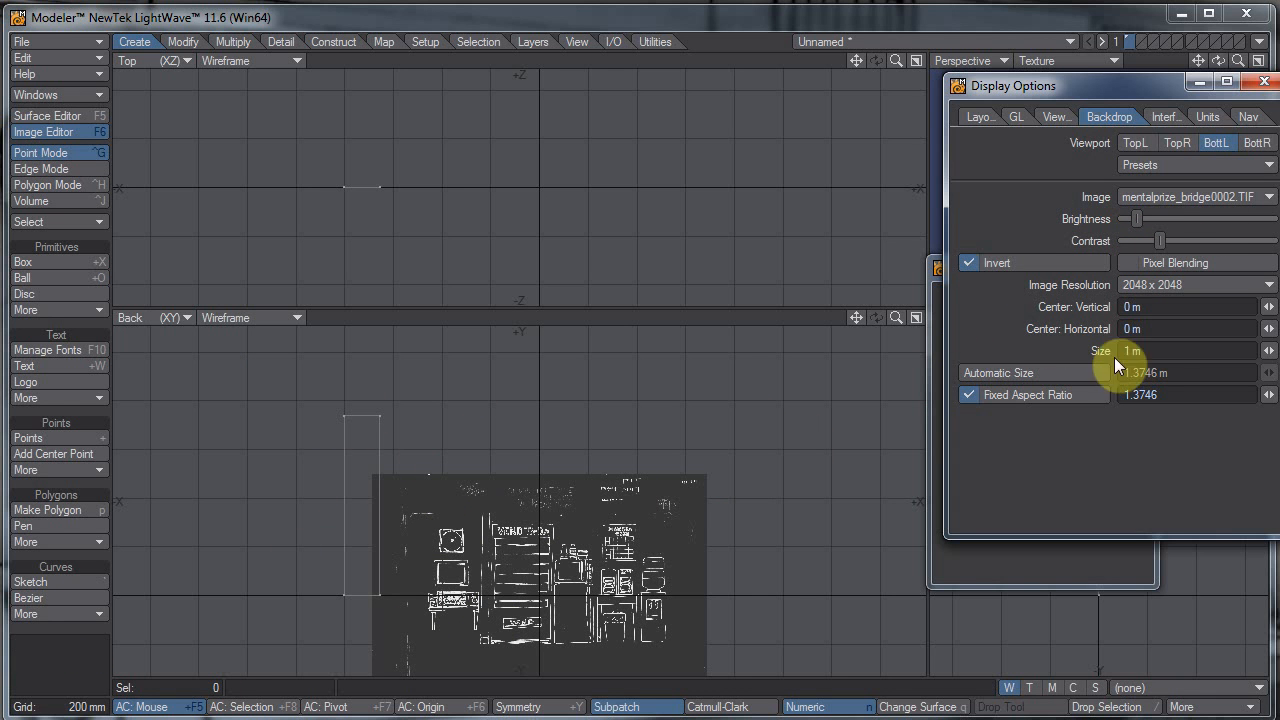
Step: Set the backdrop image's size to 5.5 m
{"action": "left_click", "coordinate": [1161, 350]}
{"action": "type", "text": "5.5"}
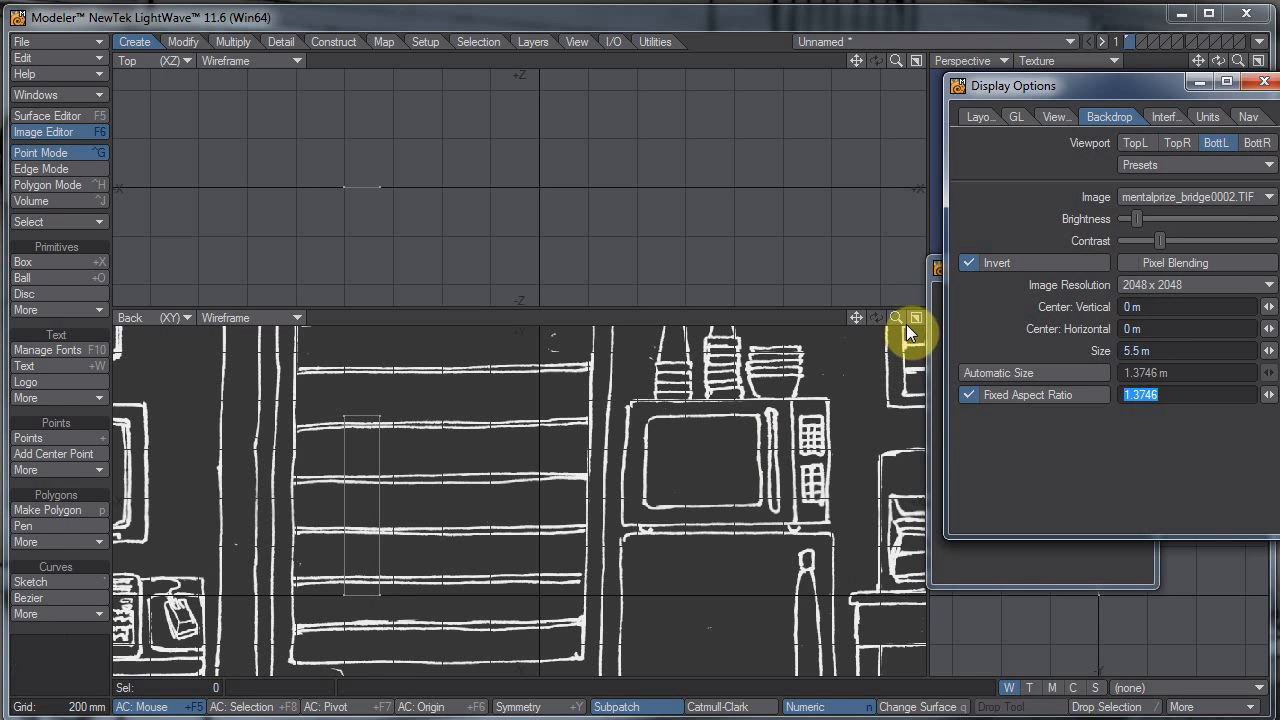
{"action": "left_click_drag", "start_coordinate": [901, 320], "coordinate": [629, 341]}
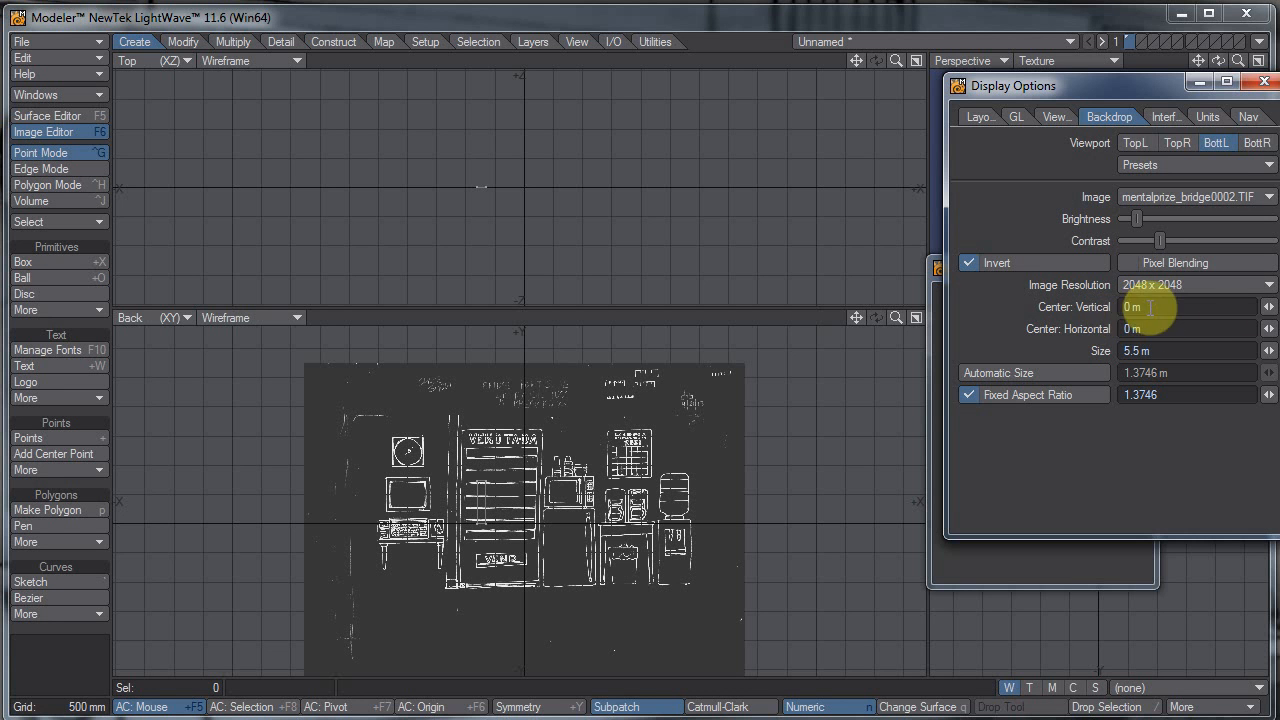
Step: Shift the backdrop's vertical center to 987 mm so the bases of the drawn furniture sit near the ground line
{"action": "left_click", "coordinate": [1268, 307]}
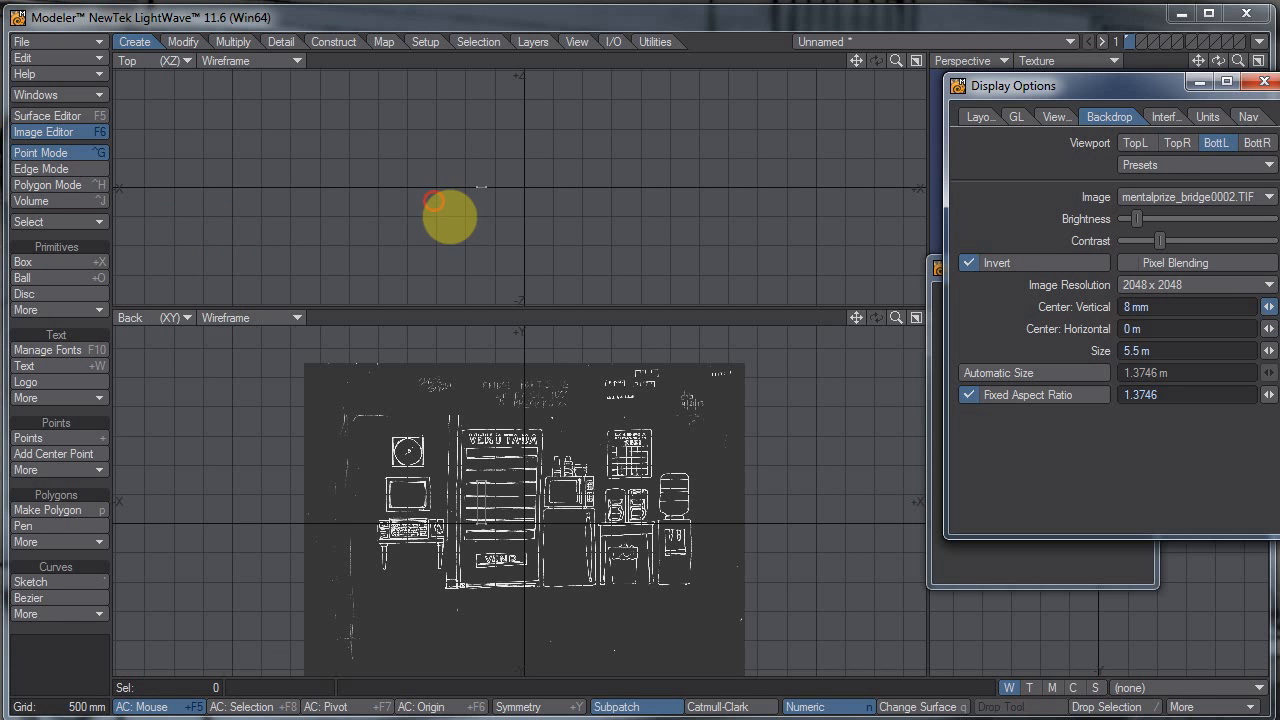
{"action": "left_click_drag", "start_coordinate": [1266, 307], "coordinate": [1173, 307]}
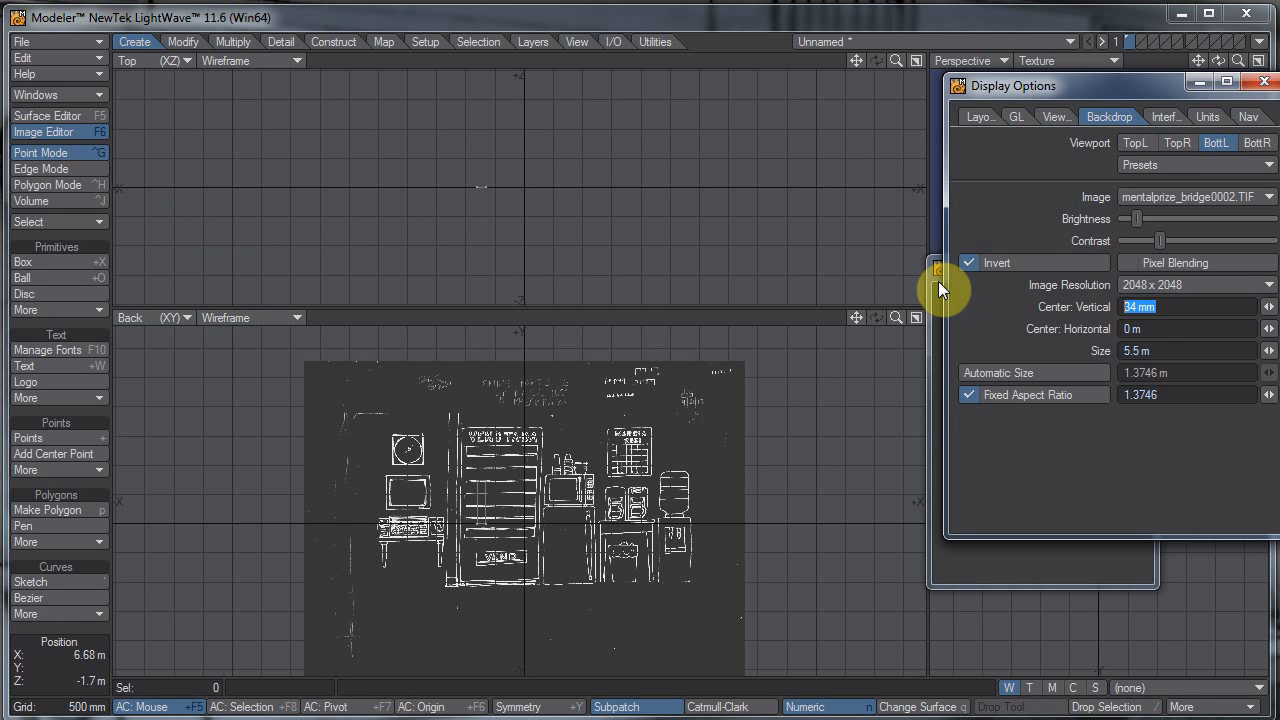
{"action": "type", "text": "2"}
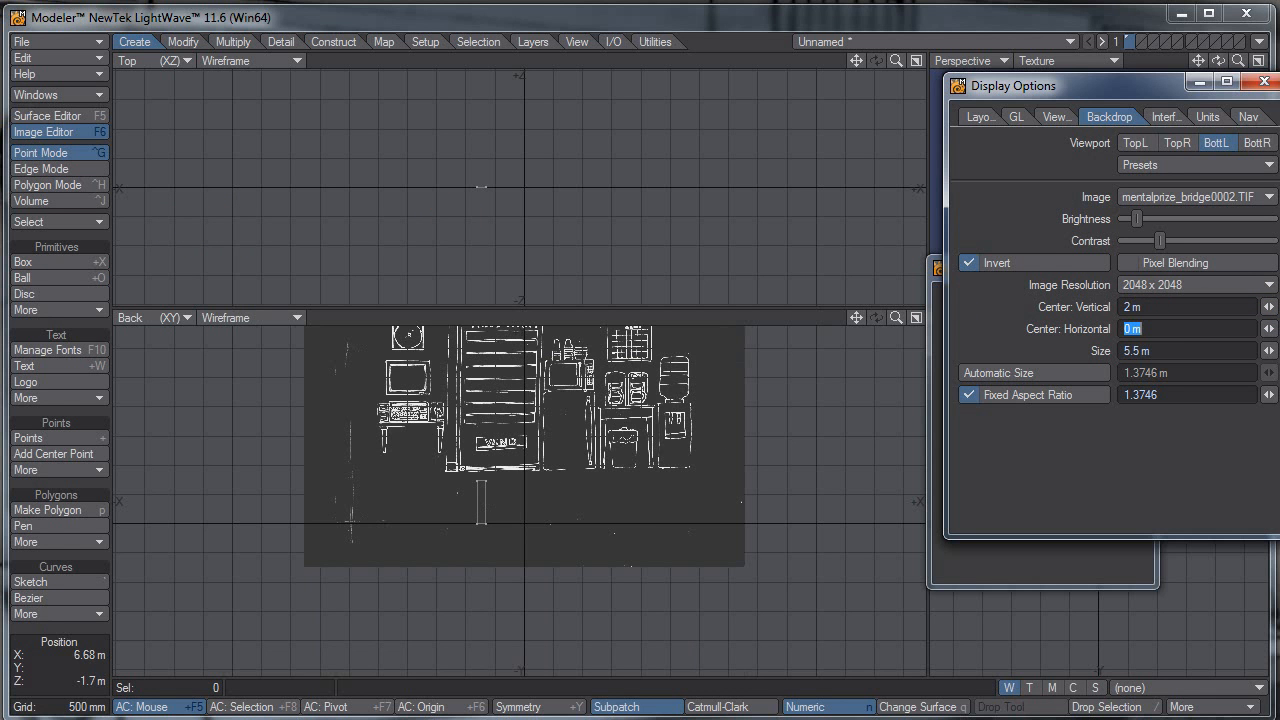
{"action": "left_click_drag", "start_coordinate": [1146, 303], "coordinate": [995, 284]}
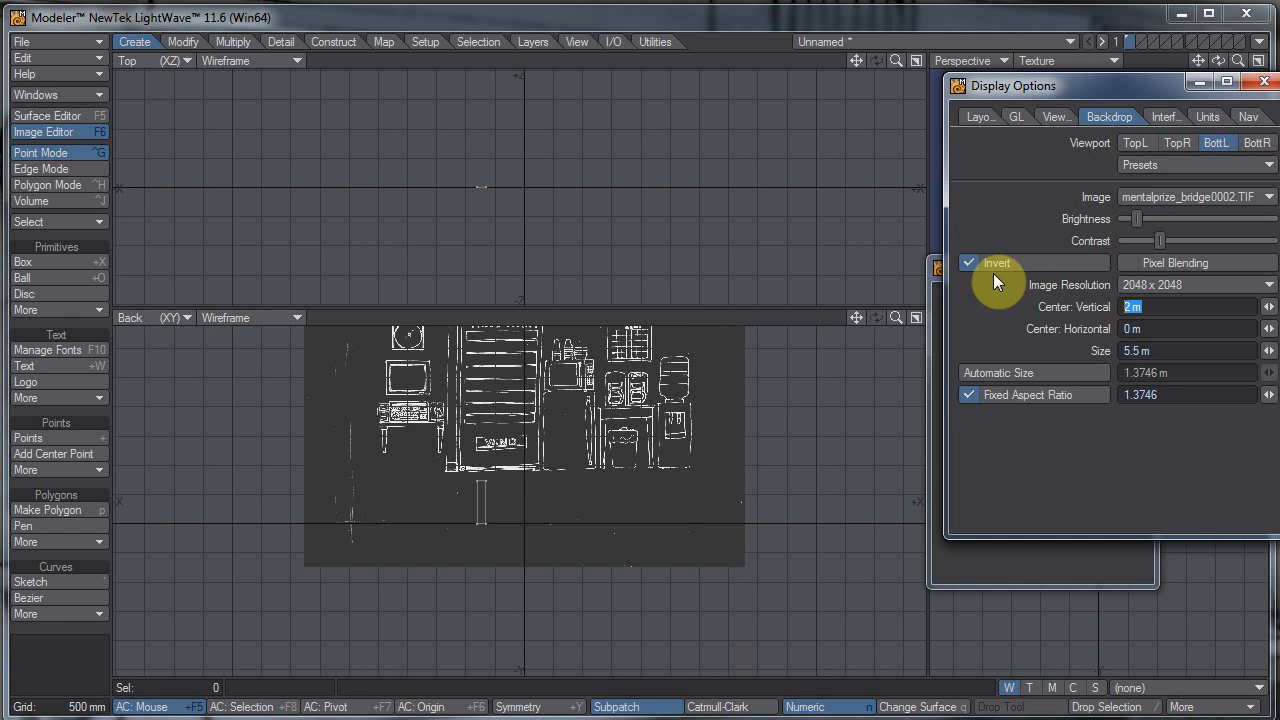
{"action": "type", "text": "1"}
{"action": "key", "text": "Tab"}
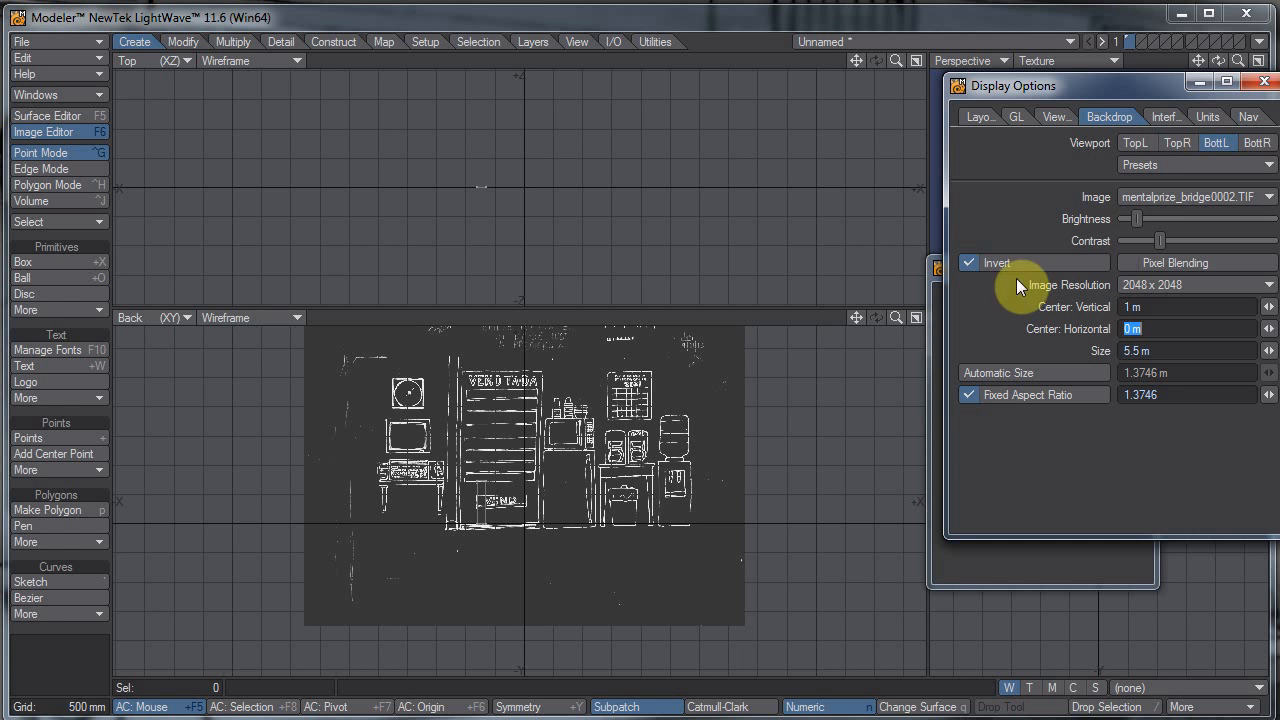
{"action": "left_click_drag", "start_coordinate": [1268, 307], "coordinate": [183, 232]}
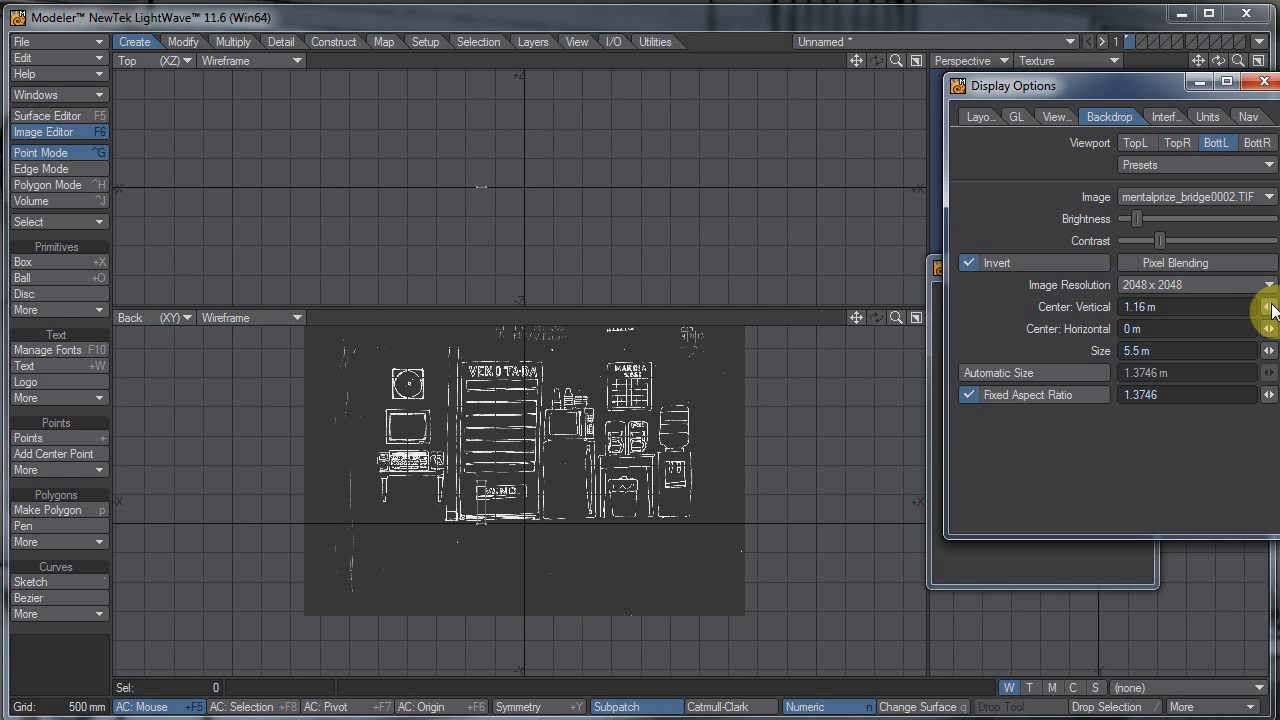
{"action": "mouse_move", "coordinate": [1270, 309]}
{"action": "left_mouse_down"}
{"action": "mouse_move", "coordinate": [178, 232]}
{"action": "mouse_move", "coordinate": [129, 249]}
{"action": "mouse_move", "coordinate": [371, 623]}
{"action": "left_mouse_up"}
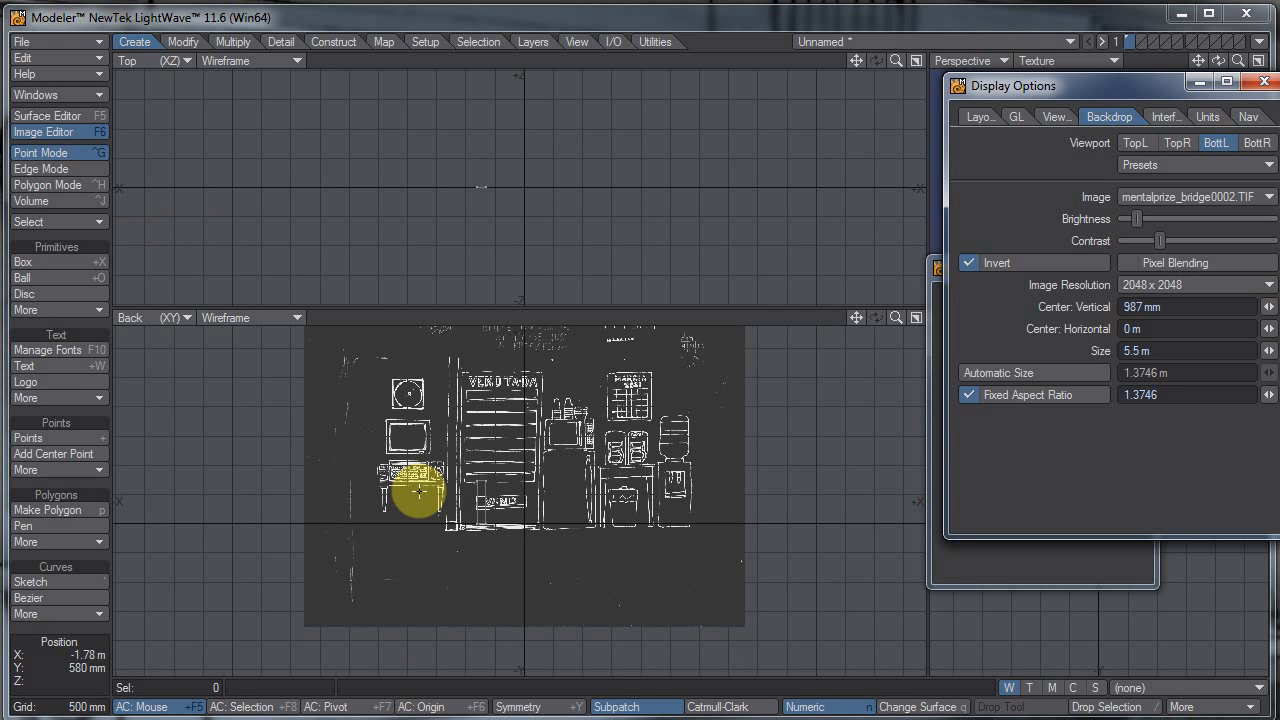
Step: Set the backdrop image's size to 5 m and compare the drawing with the 29-inch reference box
{"action": "left_click", "coordinate": [1169, 351]}
{"action": "type", "text": "5"}
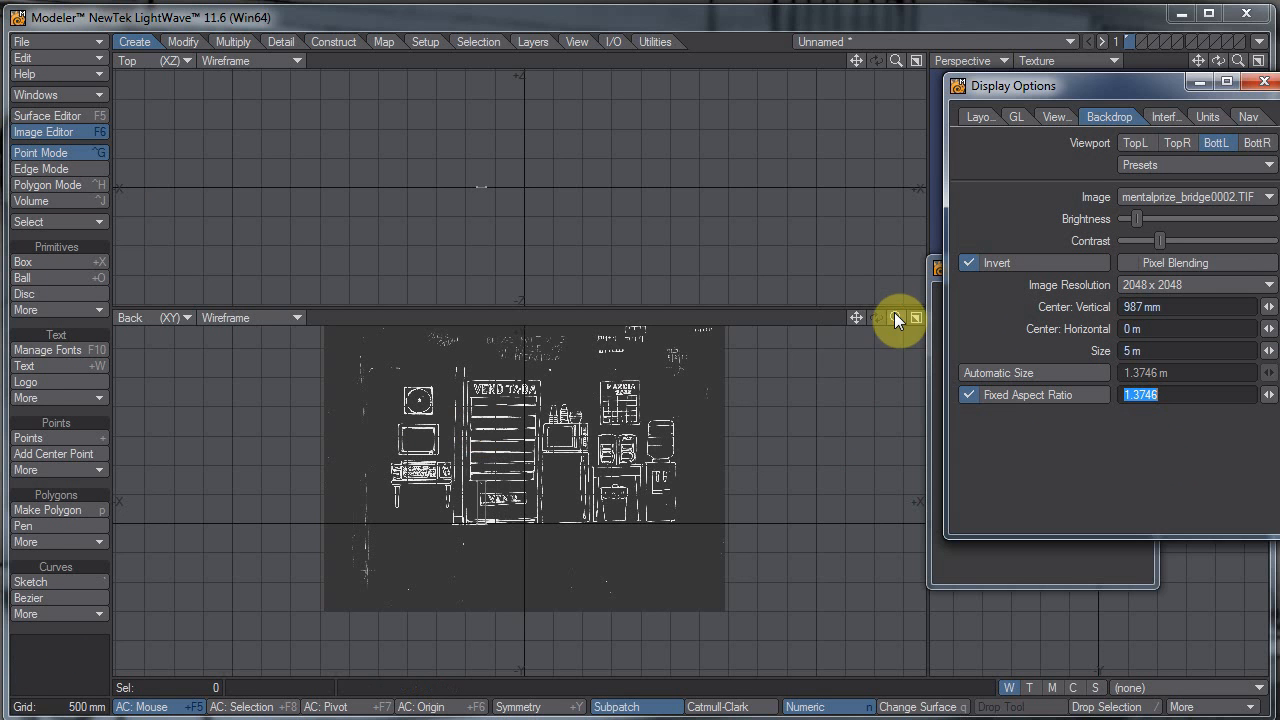
{"action": "left_click_drag", "start_coordinate": [896, 317], "coordinate": [643, 357]}
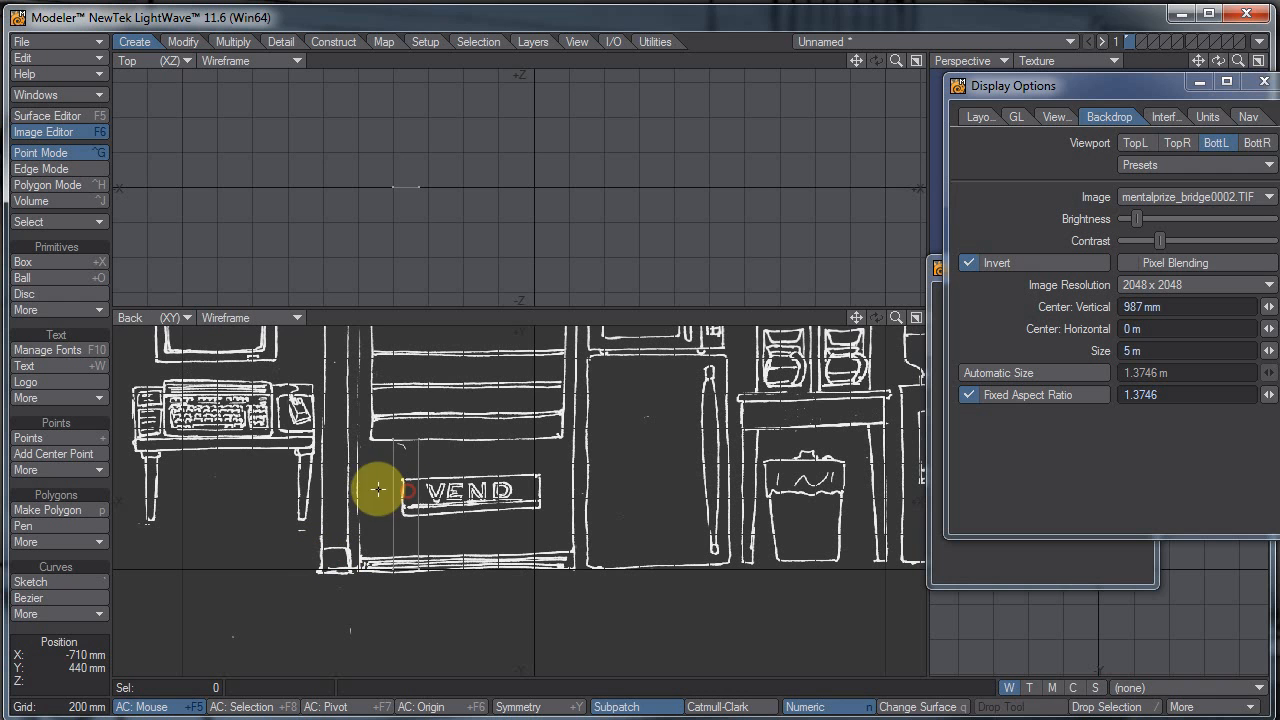
Step: Select the reference box's four points, slide it horizontally to the computer desk to check the scale, and delete the box
{"action": "mouse_move", "coordinate": [464, 401]}
{"action": "right_mouse_down"}
{"action": "mouse_move", "coordinate": [297, 457]}
{"action": "mouse_move", "coordinate": [576, 400]}
{"action": "right_mouse_up"}
{"action": "key", "text": "t"}
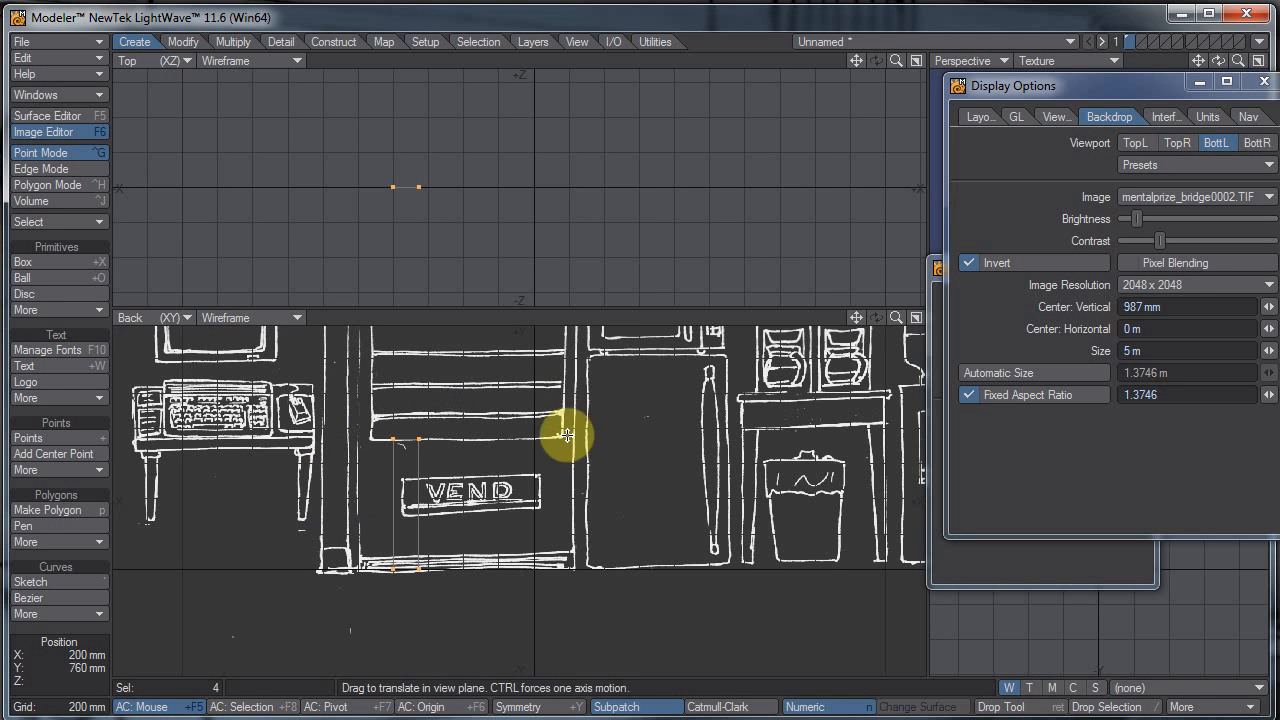
{"action": "left_click_drag", "start_coordinate": [566, 435], "coordinate": [462, 435], "text": "ctrl"}
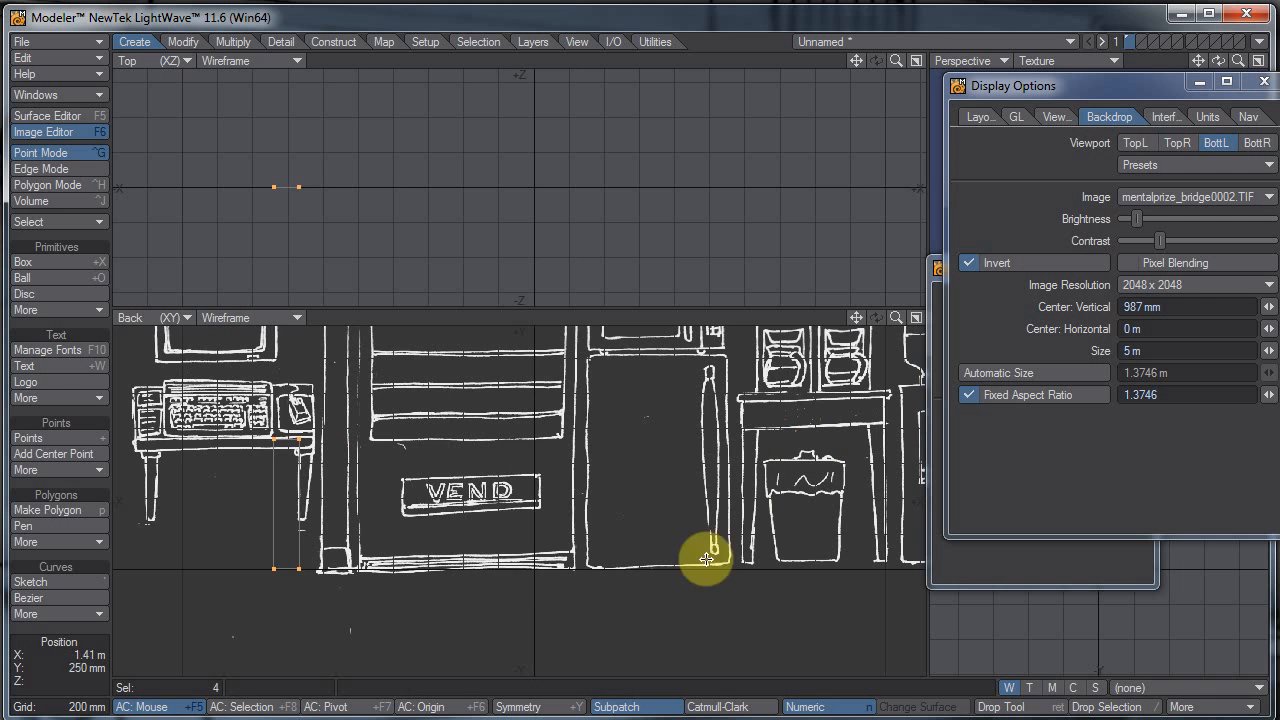
{"action": "left_click_drag", "start_coordinate": [730, 488], "coordinate": [667, 503], "text": "ctrl+alt"}
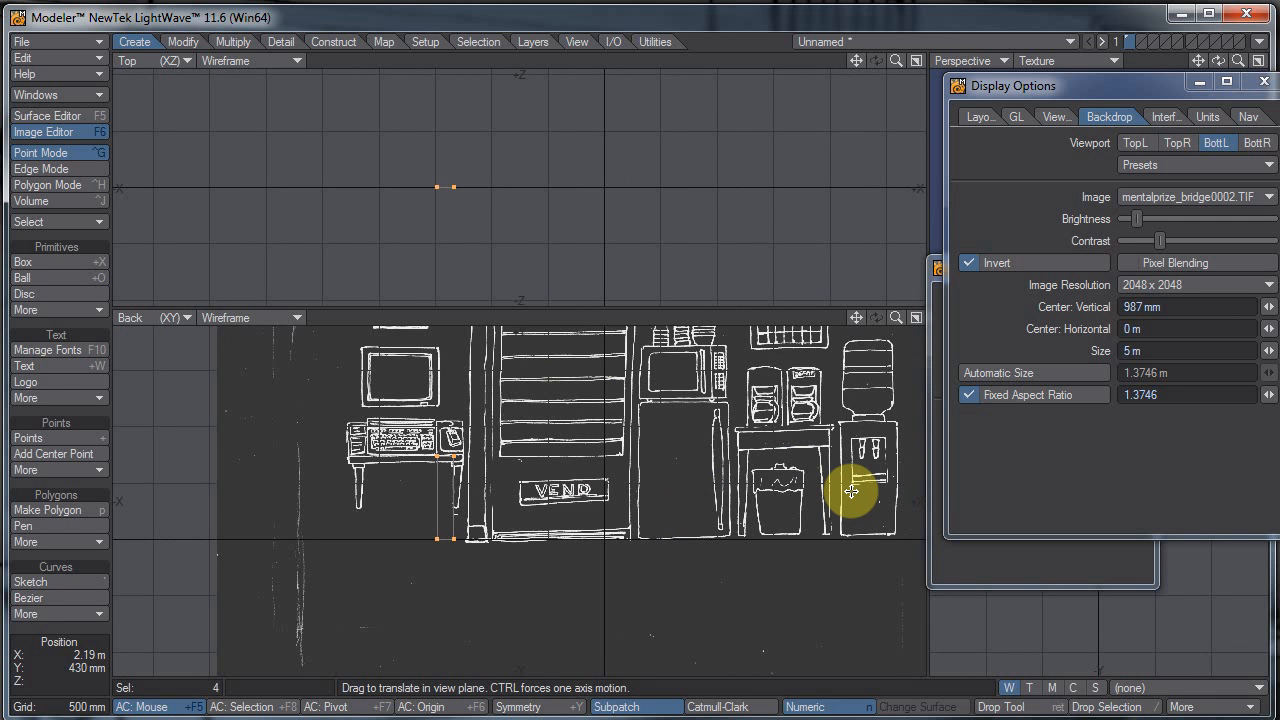
{"action": "left_click_drag", "start_coordinate": [820, 491], "coordinate": [666, 529], "text": "ctrl+alt"}
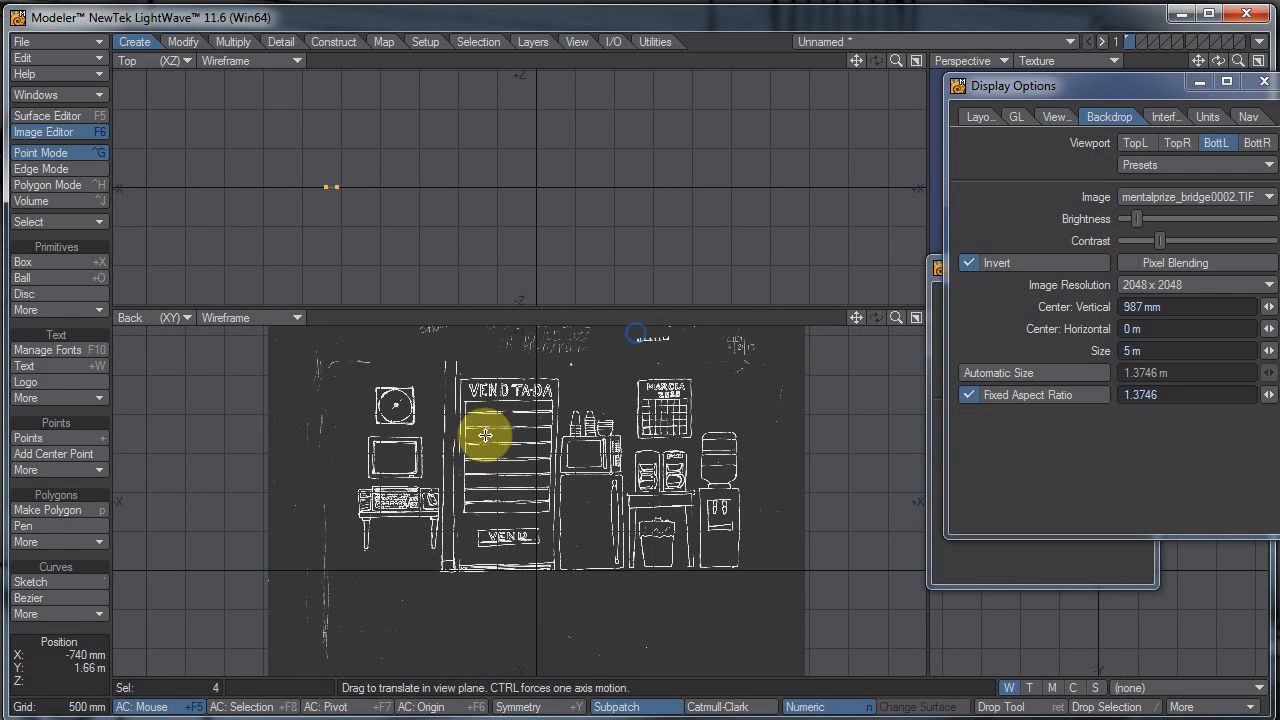
{"action": "left_click_drag", "start_coordinate": [670, 428], "coordinate": [590, 440], "text": "ctrl+alt"}
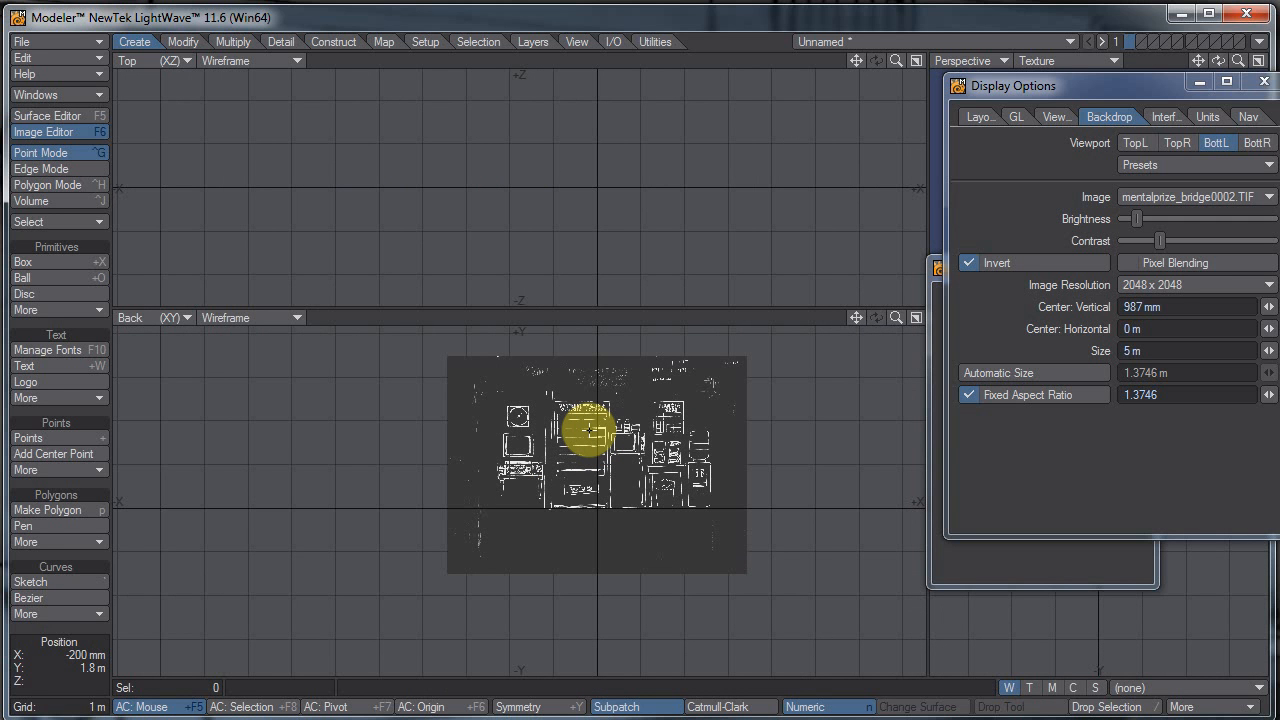
Step: Draw a flat box over the backdrop image in the Back view and fit its upper-left corner to the image corner
{"action": "left_click", "coordinate": [70, 261]}
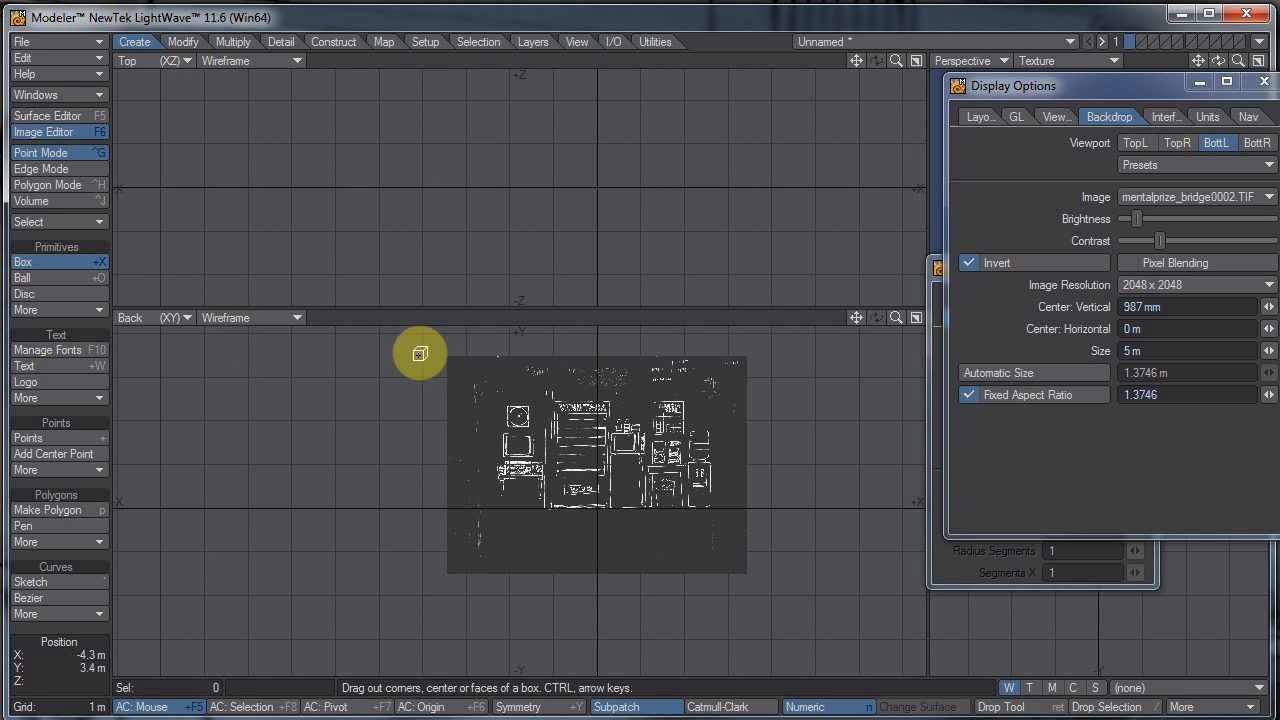
{"action": "left_click_drag", "start_coordinate": [513, 371], "coordinate": [585, 344], "text": "ctrl+alt"}
{"action": "left_click_drag", "start_coordinate": [420, 341], "coordinate": [1037, 696]}
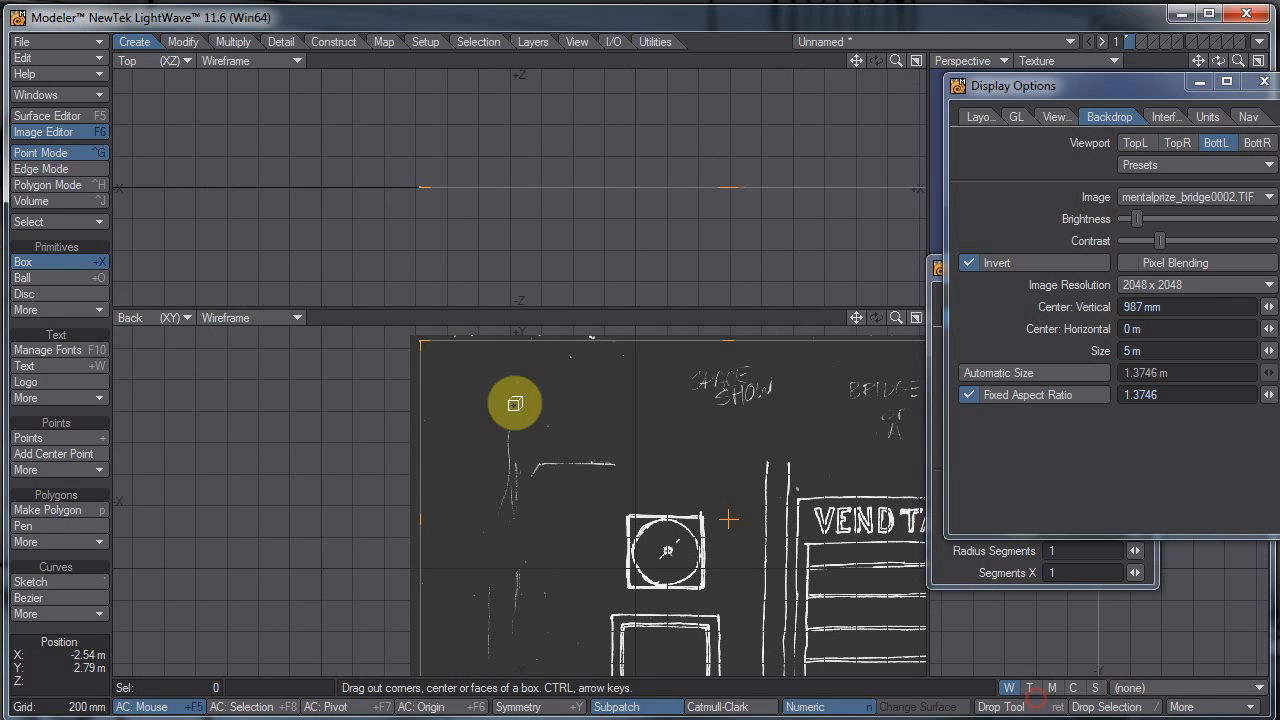
{"action": "left_click_drag", "start_coordinate": [420, 341], "coordinate": [722, 552]}
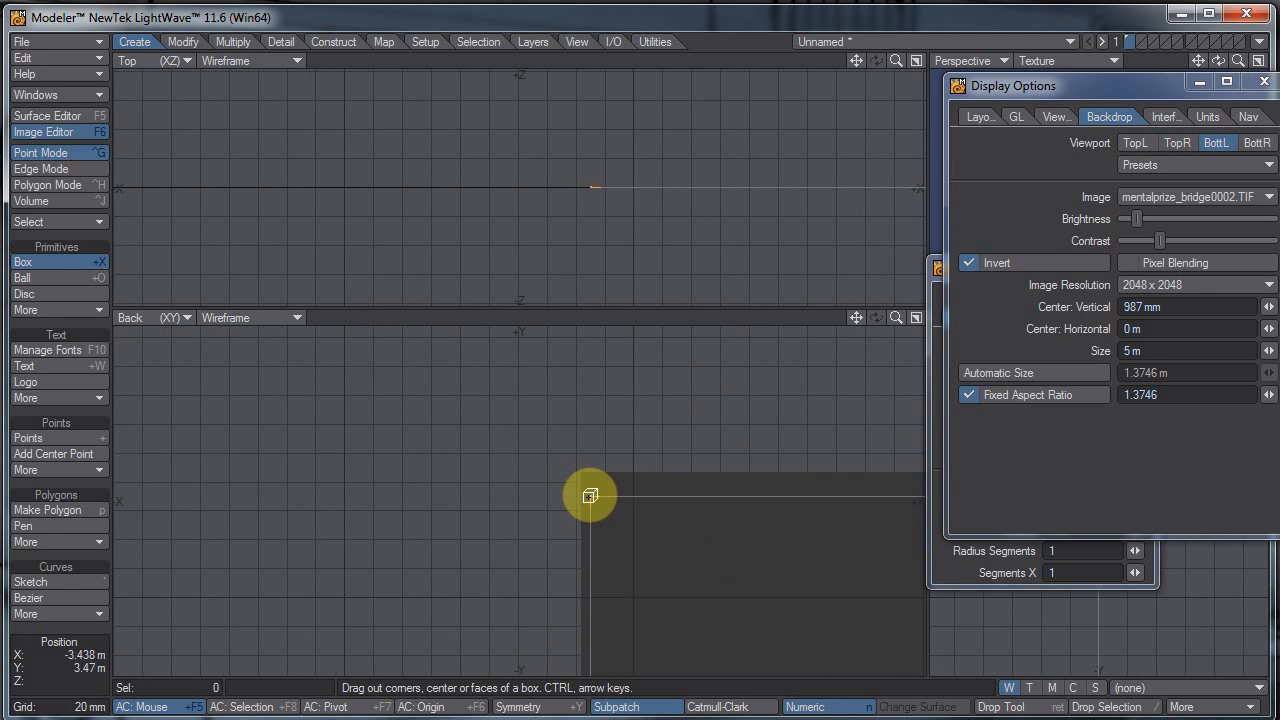
{"action": "left_click_drag", "start_coordinate": [591, 496], "coordinate": [585, 472]}
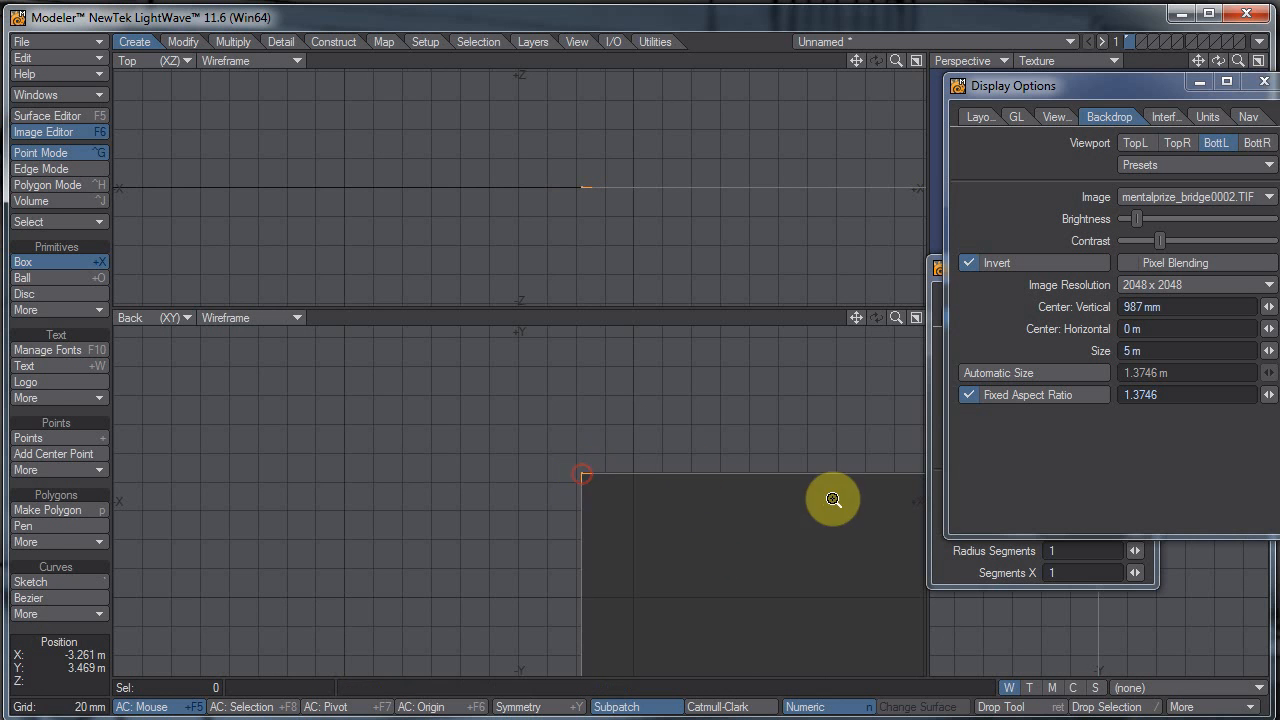
Step: Fit the box's lower-right corner to the backdrop image's corner, making it about 6.87 m by 5 m, and finalize it
{"action": "left_click_drag", "start_coordinate": [814, 497], "coordinate": [589, 489], "text": "ctrl+alt"}
{"action": "left_click_drag", "start_coordinate": [877, 537], "coordinate": [355, 317], "text": "alt"}
{"action": "left_click_drag", "start_coordinate": [663, 502], "coordinate": [543, 437], "text": "alt"}
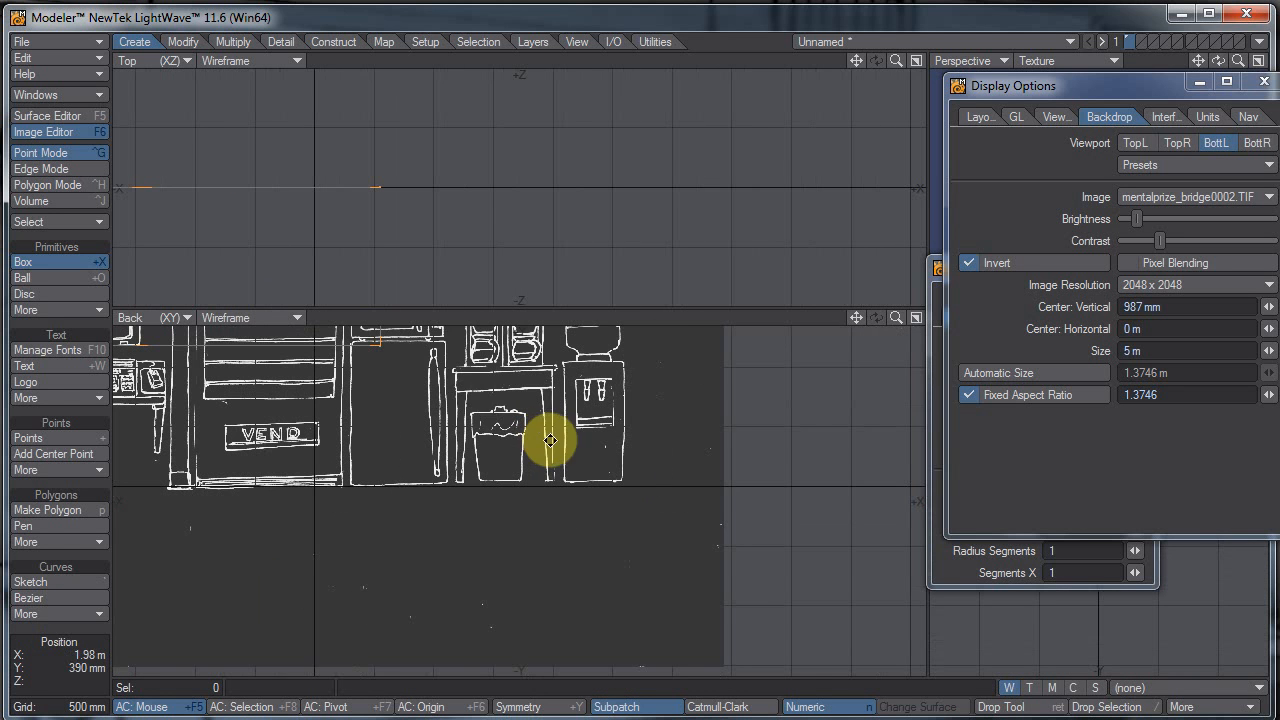
{"action": "left_click_drag", "start_coordinate": [374, 343], "coordinate": [866, 602]}
{"action": "left_click_drag", "start_coordinate": [740, 566], "coordinate": [636, 364], "text": "alt"}
{"action": "left_click_drag", "start_coordinate": [658, 534], "coordinate": [612, 515], "text": "ctrl+alt"}
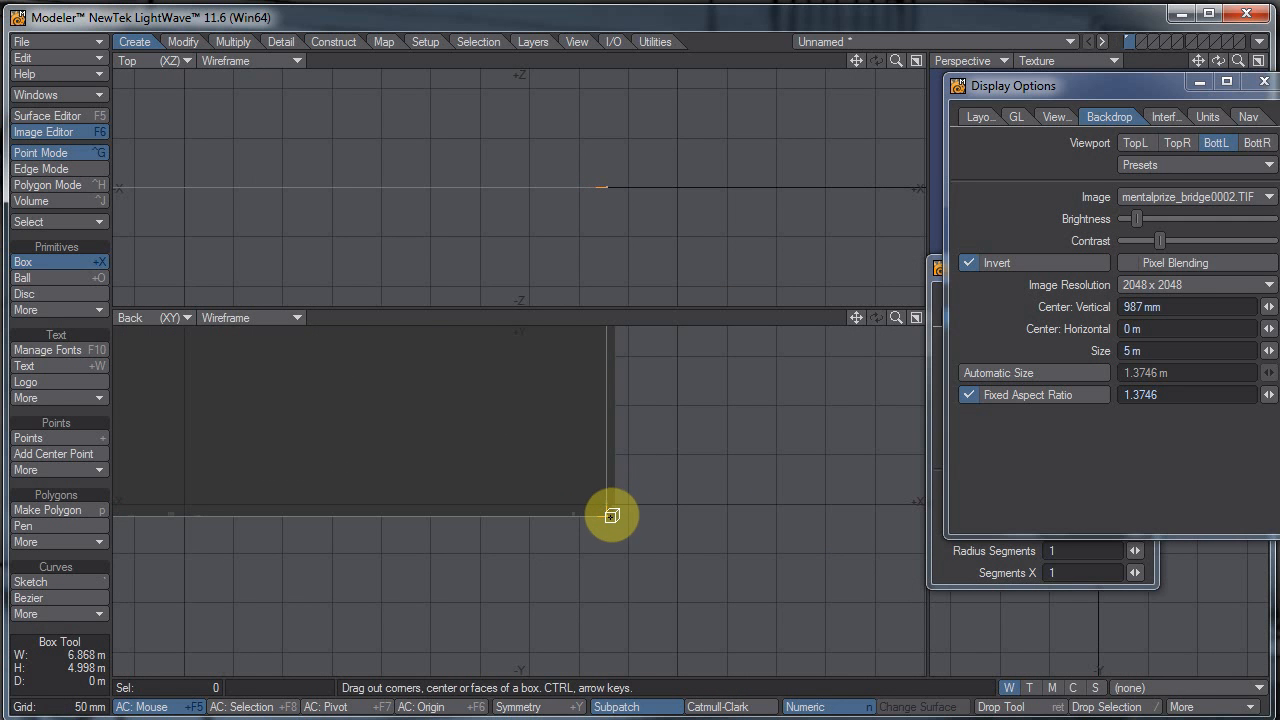
{"action": "left_click_drag", "start_coordinate": [734, 506], "coordinate": [463, 471], "text": "ctrl+alt"}
{"action": "left_click_drag", "start_coordinate": [545, 447], "coordinate": [643, 500], "text": "ctrl+alt"}
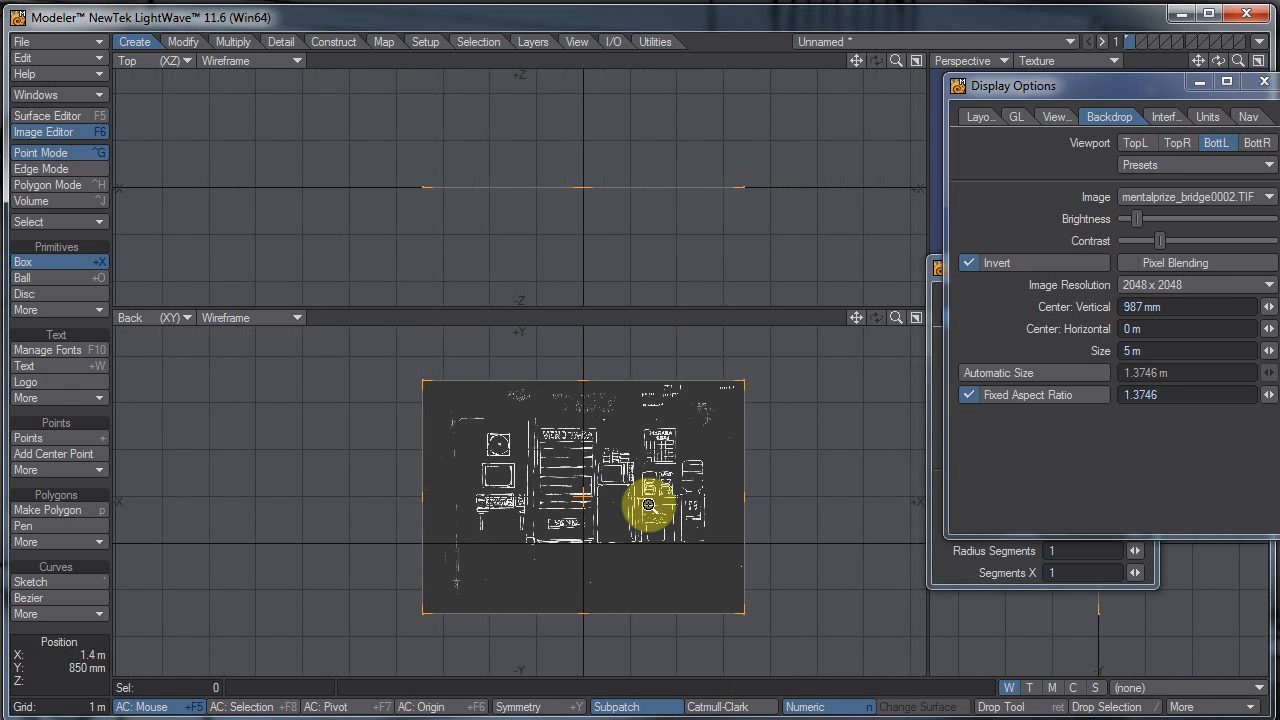
{"action": "key", "text": "space"}
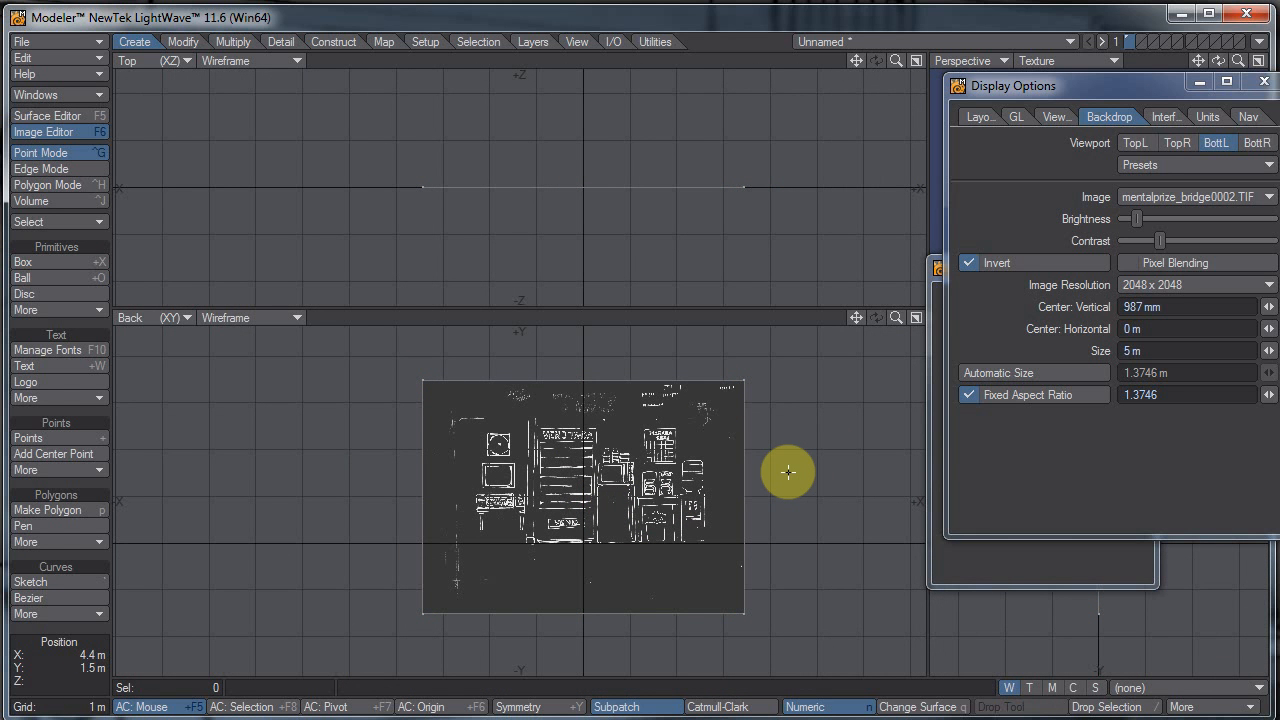
Step: Switch to polygon selection mode and close the Display Options and Numeric windows
{"action": "key", "text": "space"}
{"action": "key", "text": "space"}
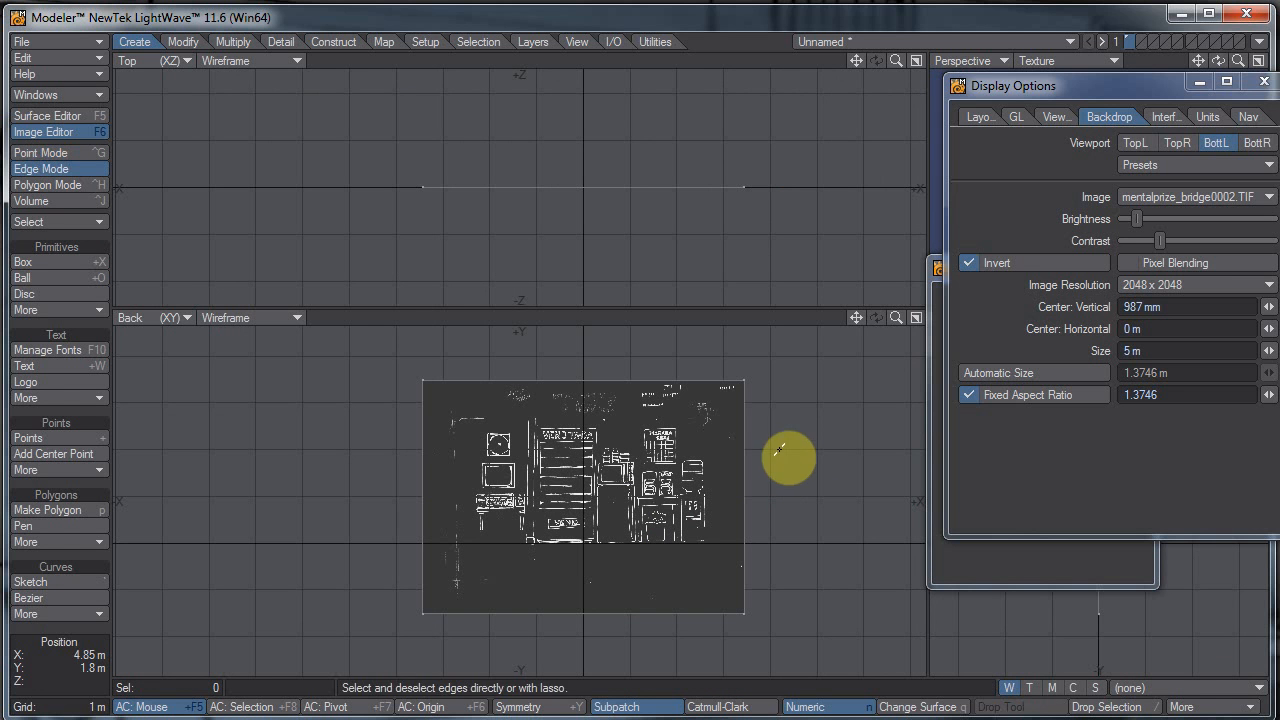
{"action": "left_click", "coordinate": [1264, 81]}
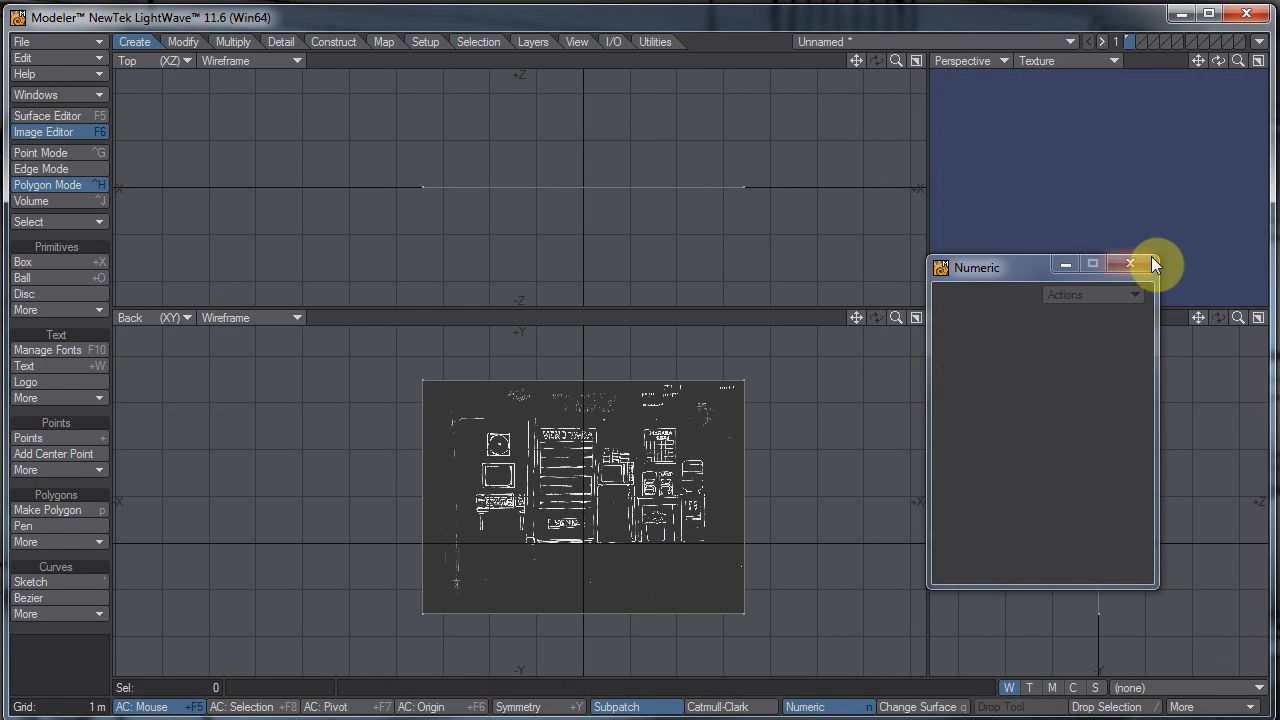
{"action": "left_click", "coordinate": [1151, 257]}
Step: Rename the box's Default surface to kitchen in the Surface Editor
{"action": "left_click", "coordinate": [46, 115]}
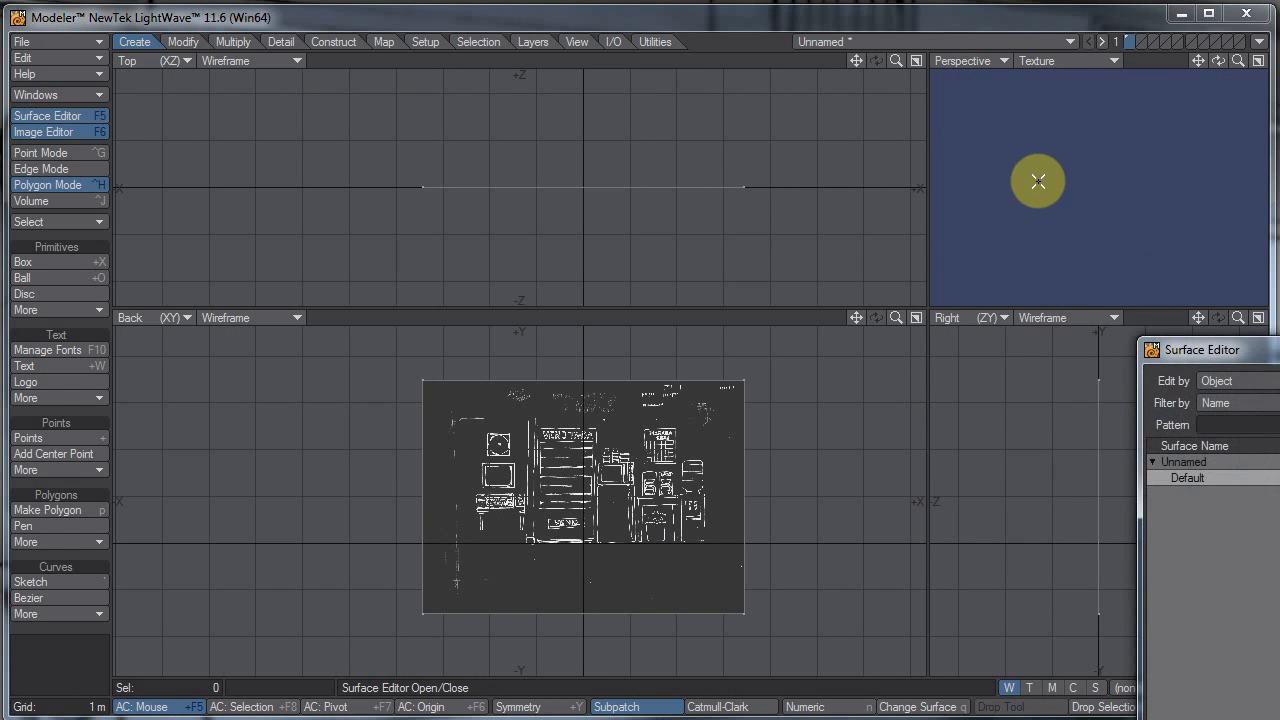
{"action": "left_click_drag", "start_coordinate": [1258, 348], "coordinate": [226, 132]}
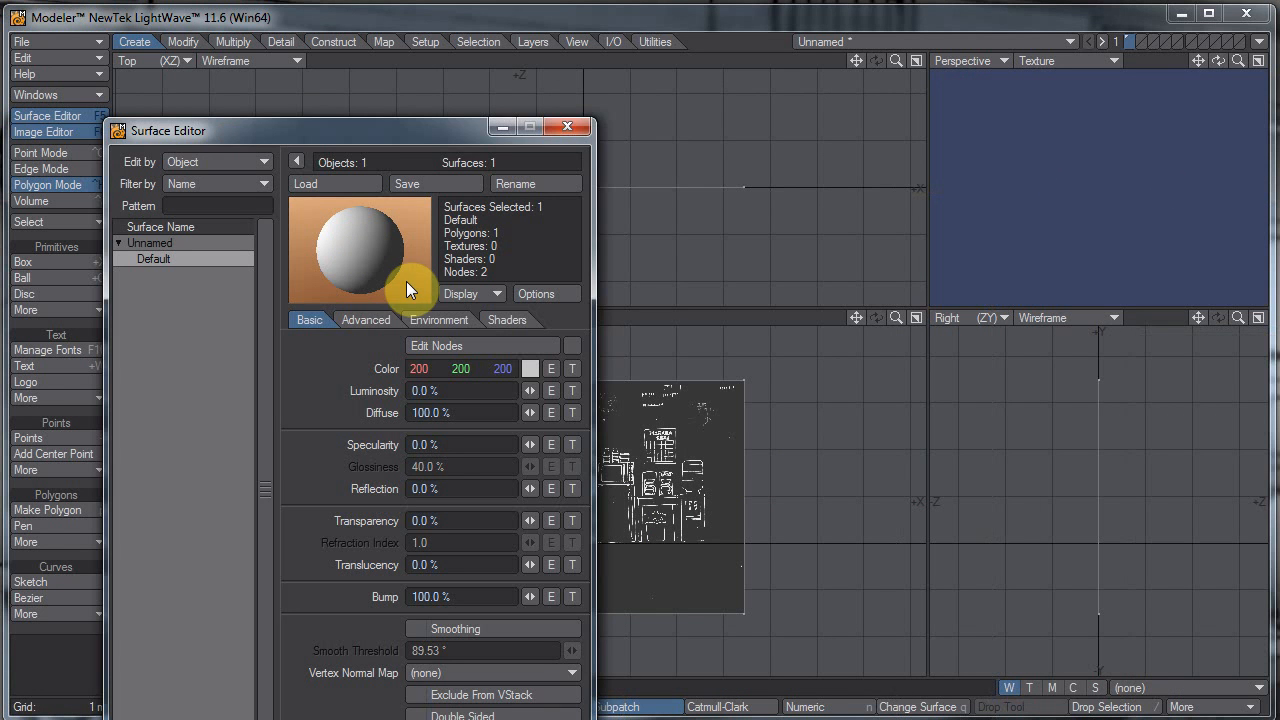
{"action": "left_click", "coordinate": [529, 184]}
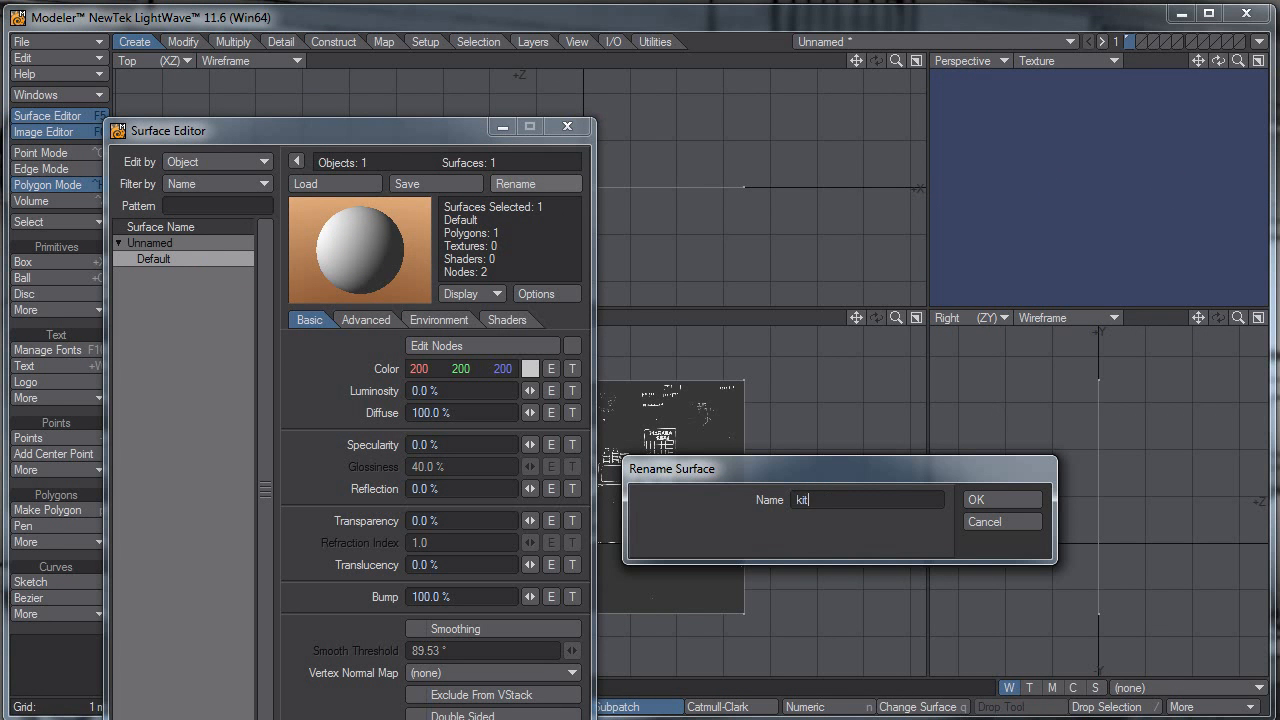
{"action": "key", "text": "Return"}
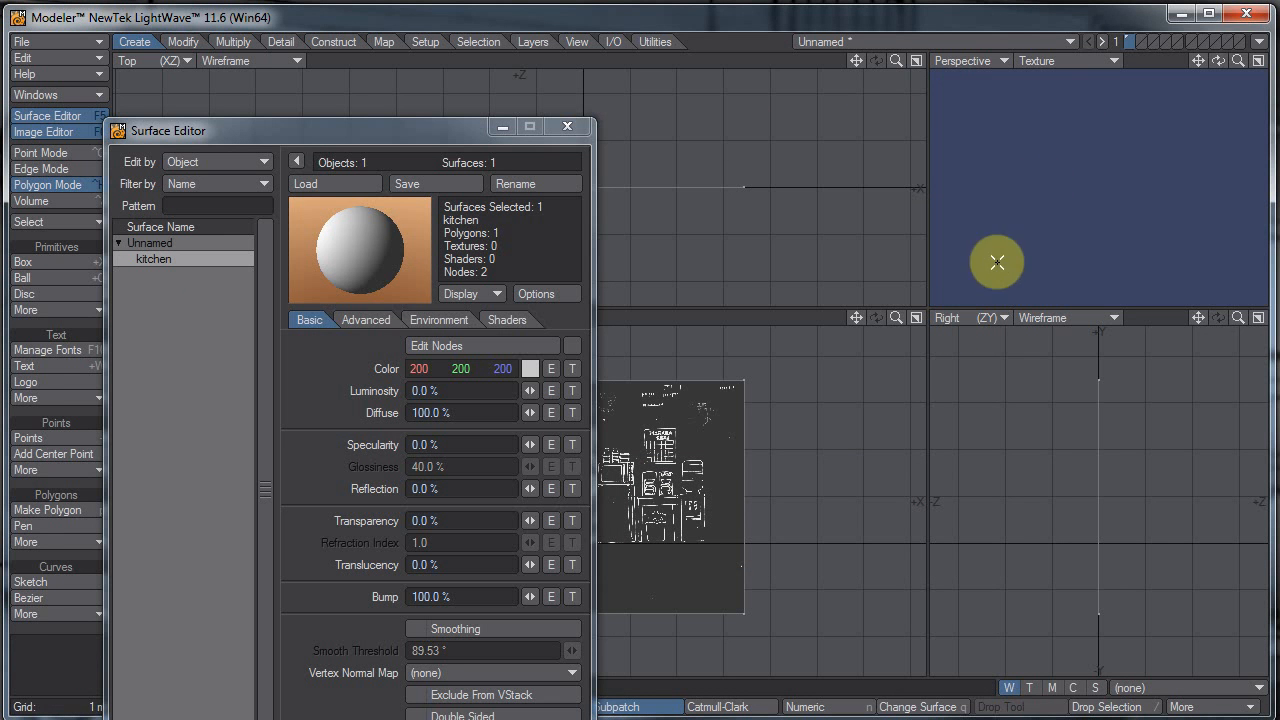
{"action": "left_click_drag", "start_coordinate": [1155, 215], "coordinate": [908, 239], "text": "alt"}
{"action": "left_click_drag", "start_coordinate": [1130, 183], "coordinate": [1029, 86], "text": "alt"}
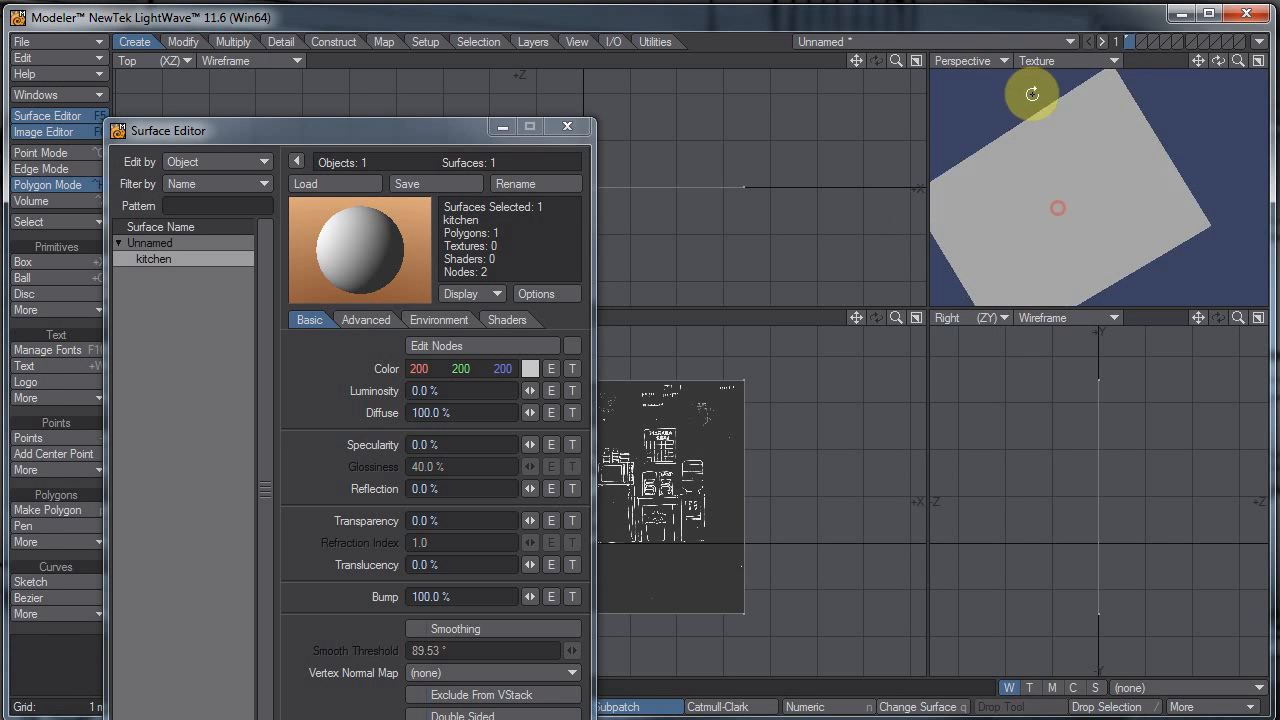
Step: Add the image mentalprize_bridge0002.TIF as an image map texture on the kitchen surface's color and apply it
{"action": "left_click", "coordinate": [571, 369]}
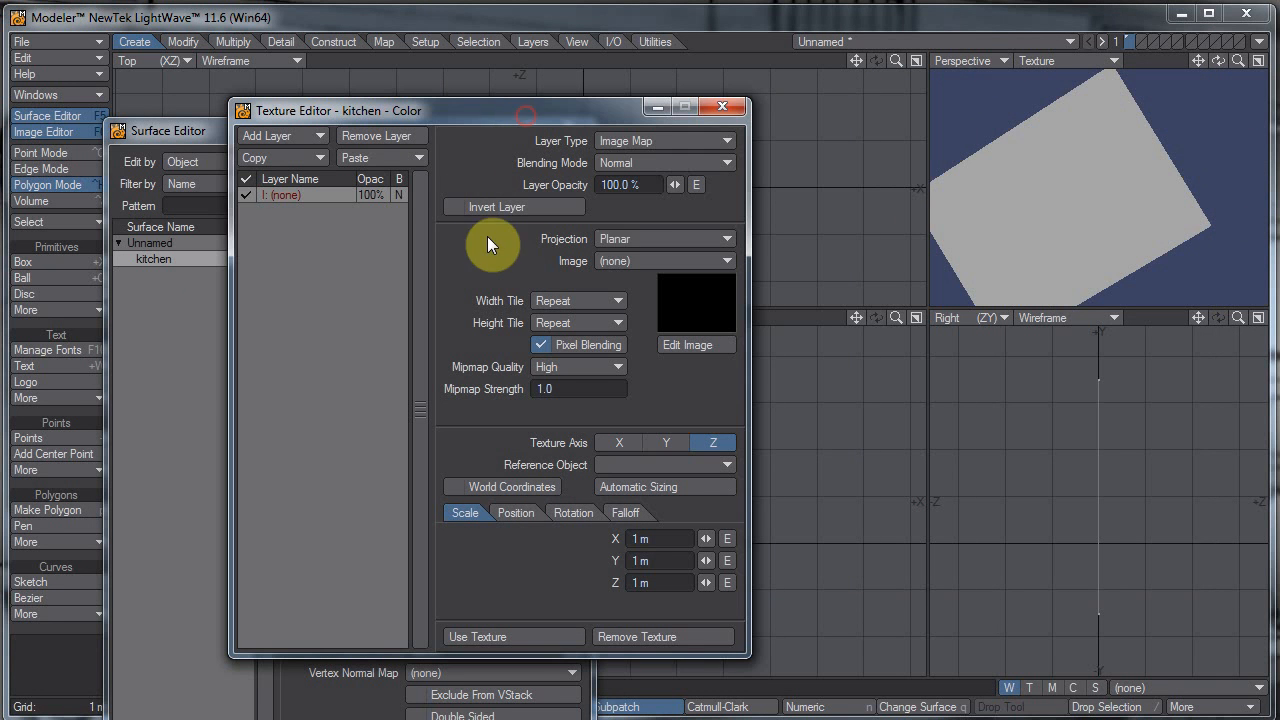
{"action": "left_click", "coordinate": [656, 145]}
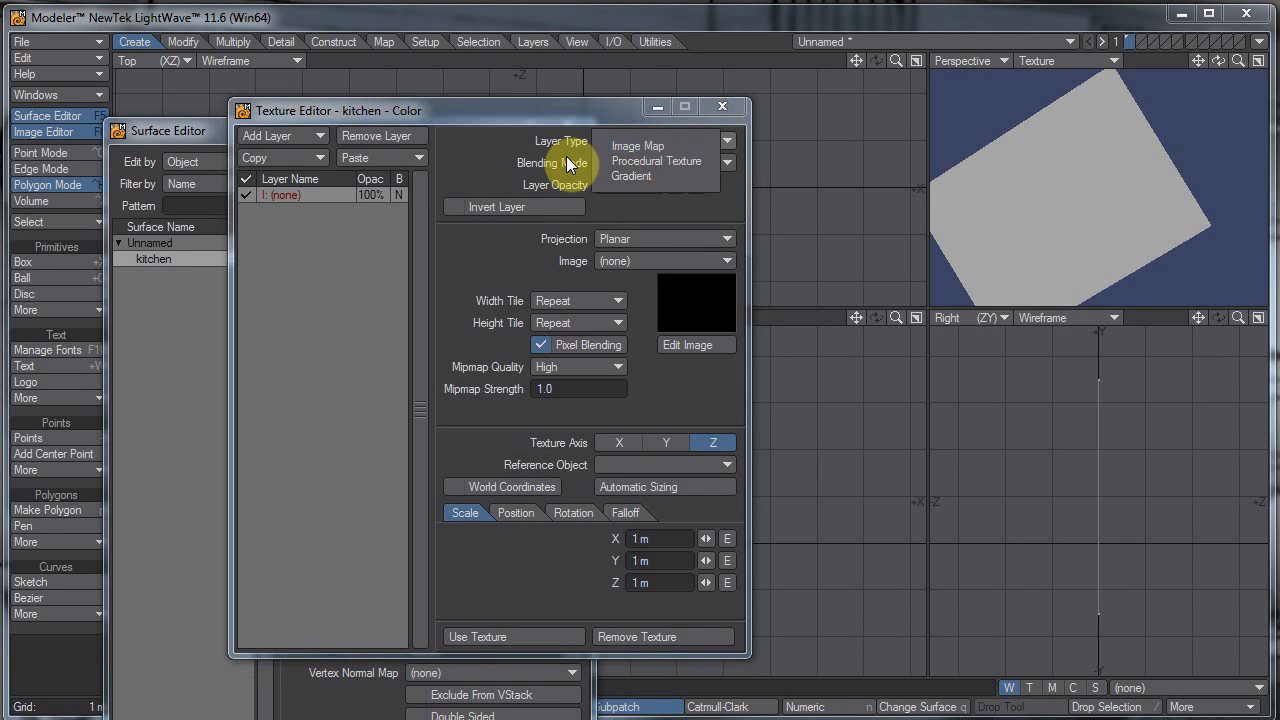
{"action": "left_click", "coordinate": [566, 156]}
{"action": "left_click", "coordinate": [662, 139]}
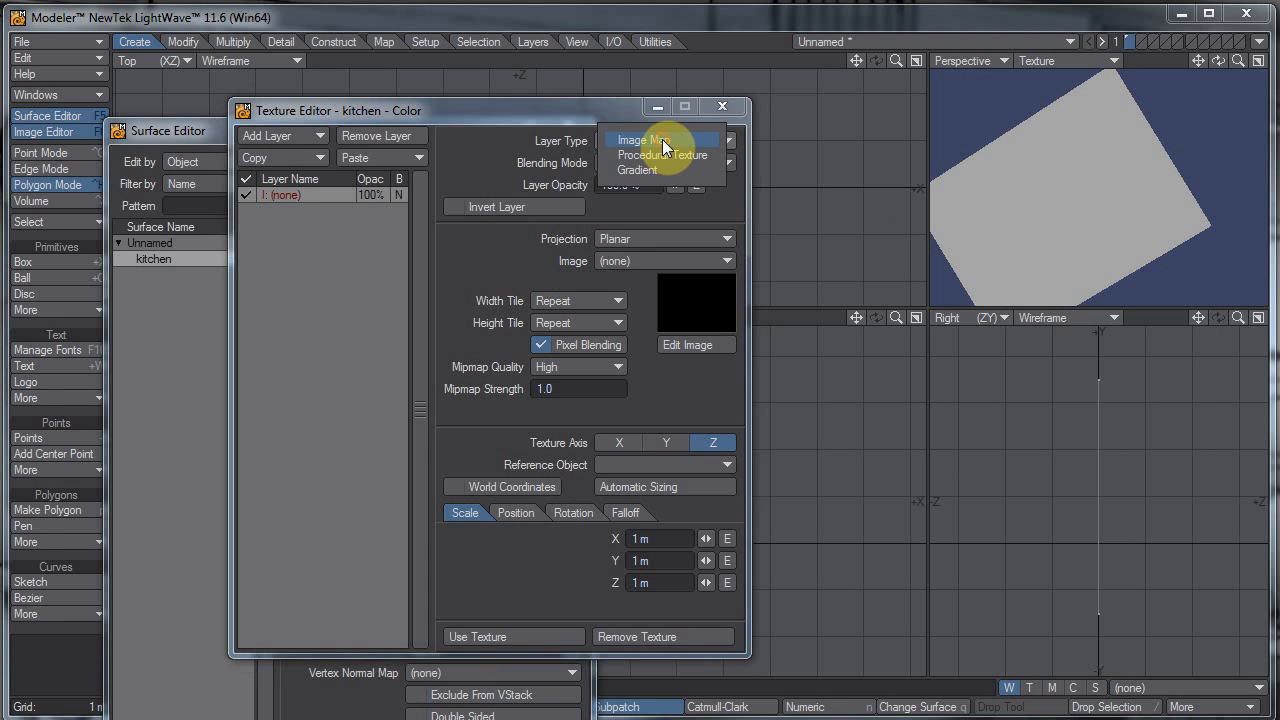
{"action": "left_click", "coordinate": [544, 149]}
{"action": "left_click", "coordinate": [627, 257]}
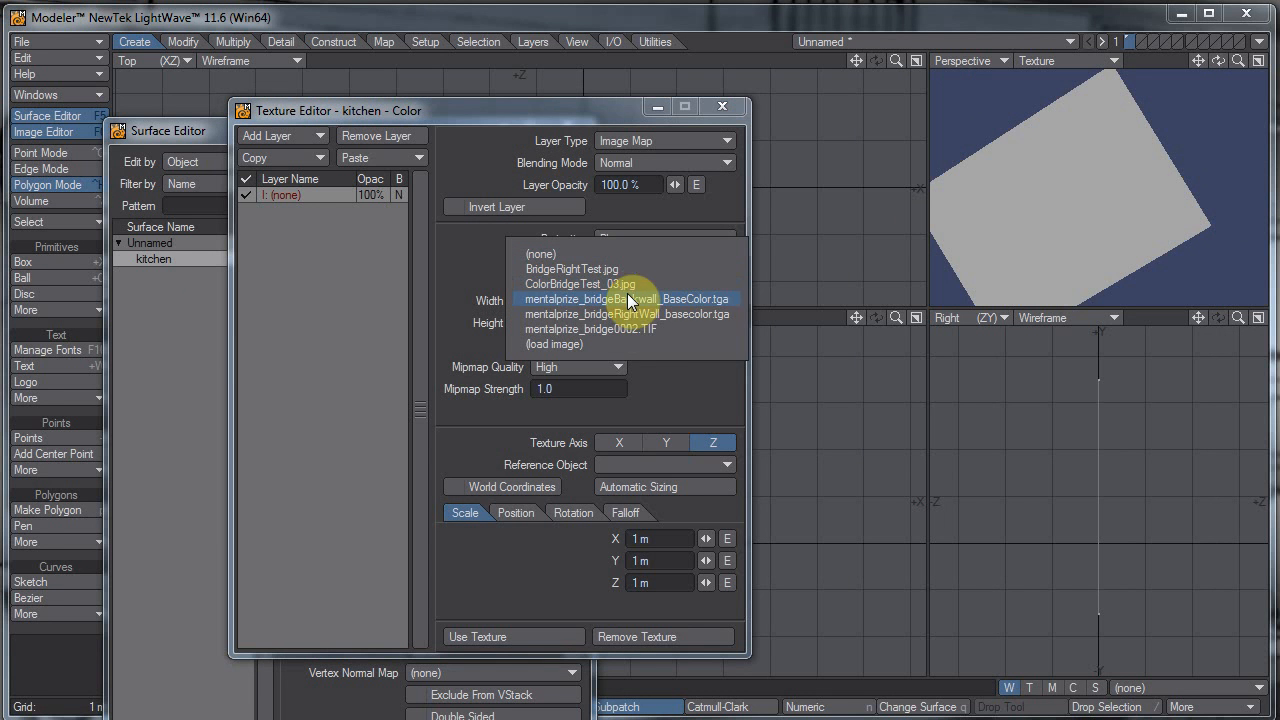
{"action": "left_click", "coordinate": [628, 329]}
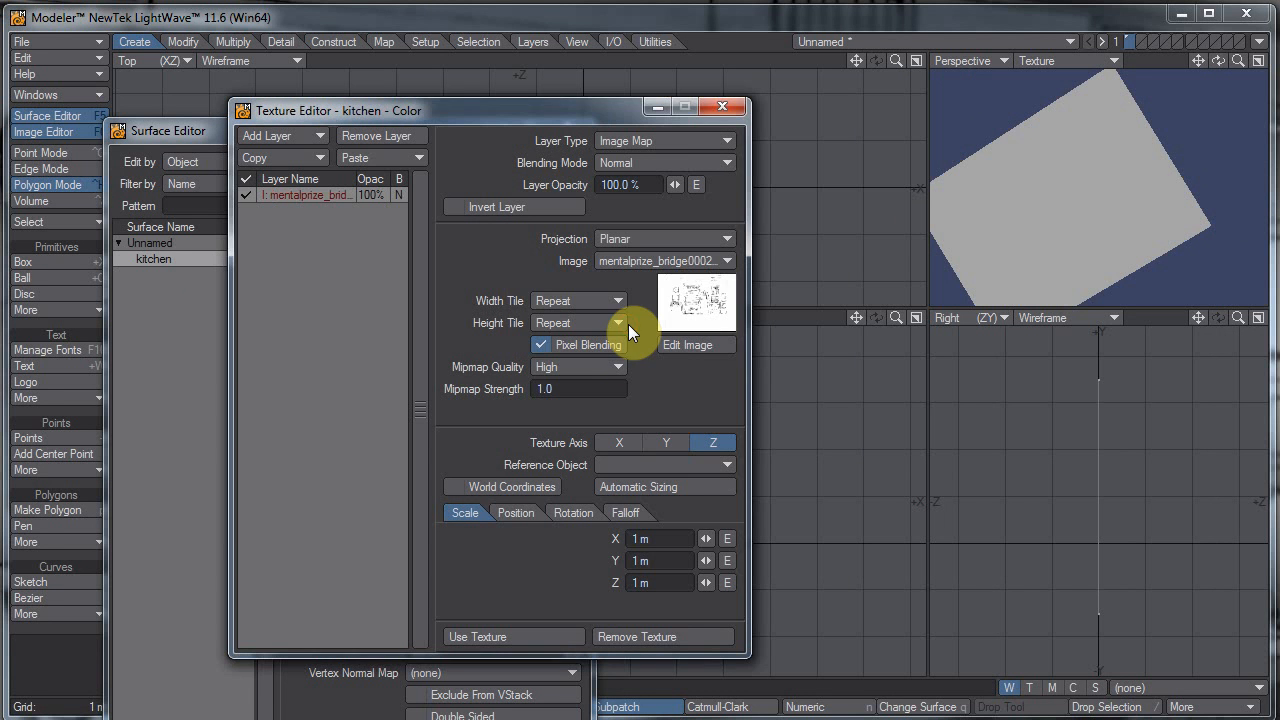
{"action": "left_click", "coordinate": [528, 634]}
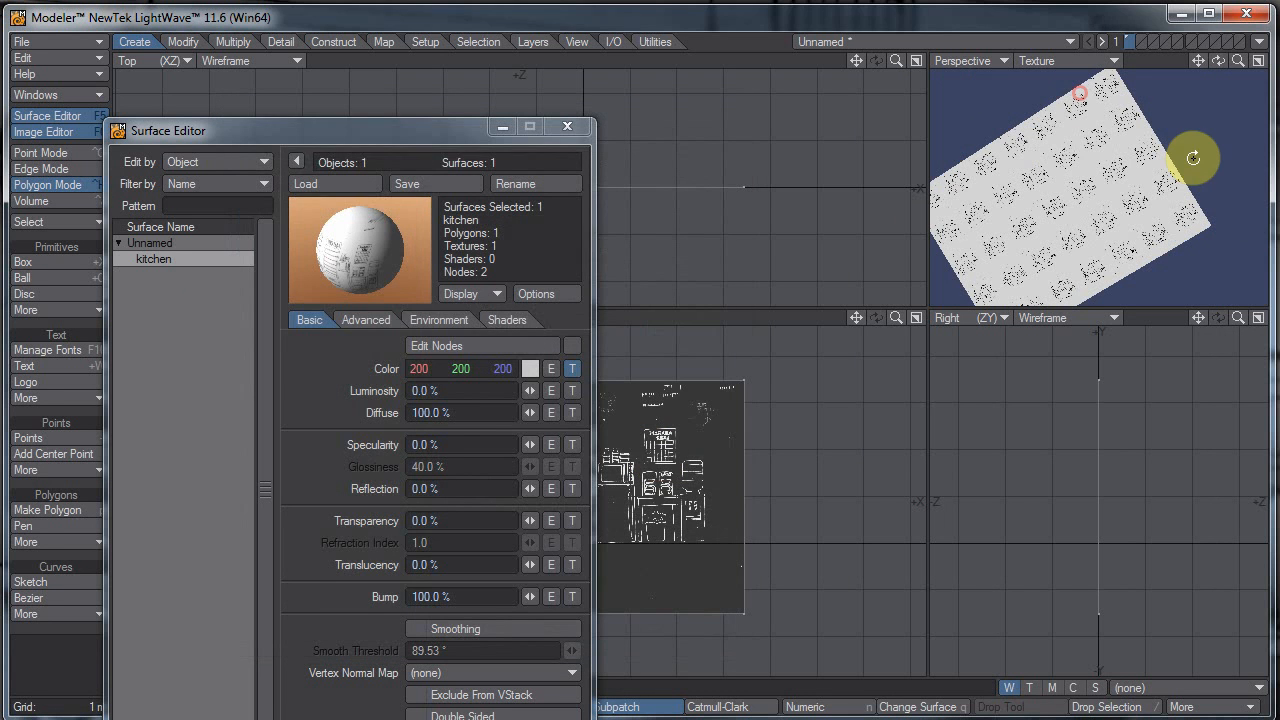
Step: Fit the kitchen color texture to the polygon with Automatic Sizing, then close the Texture Editor and Surface Editor
{"action": "left_click_drag", "start_coordinate": [1189, 163], "coordinate": [962, 267], "text": "alt"}
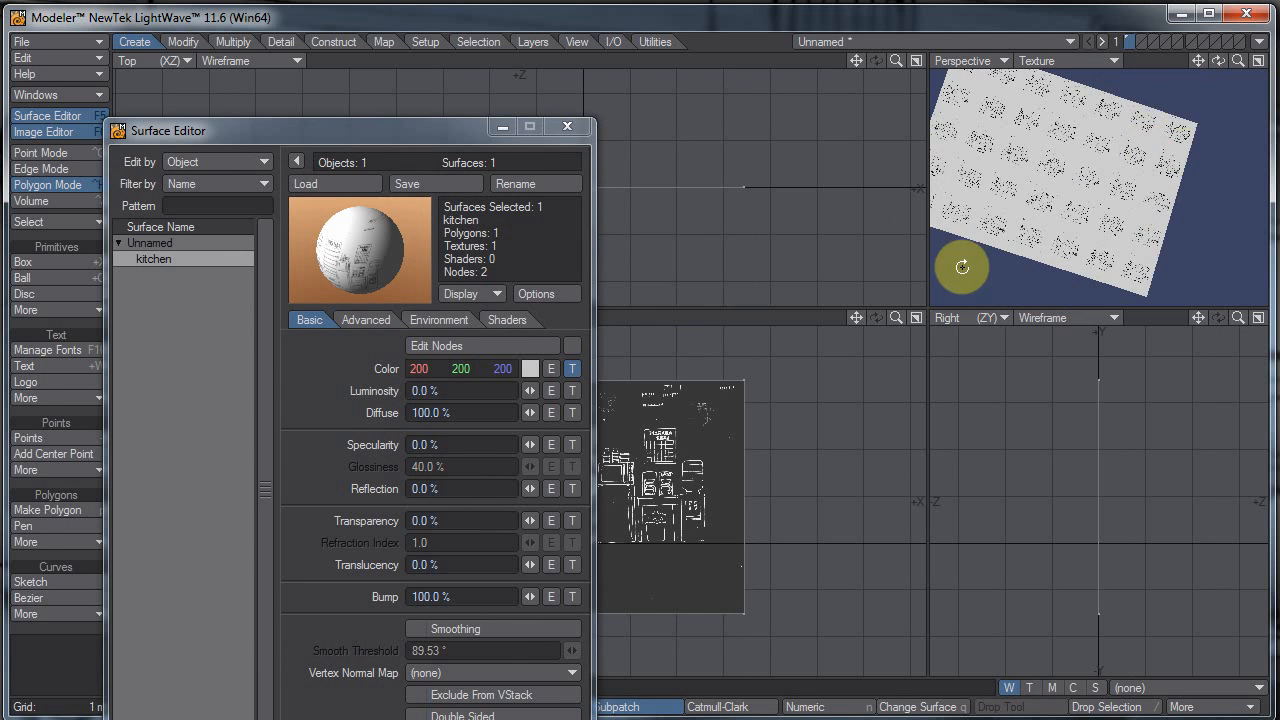
{"action": "left_click", "coordinate": [1258, 61]}
{"action": "left_click_drag", "start_coordinate": [836, 286], "coordinate": [1037, 214], "text": "ctrl+alt"}
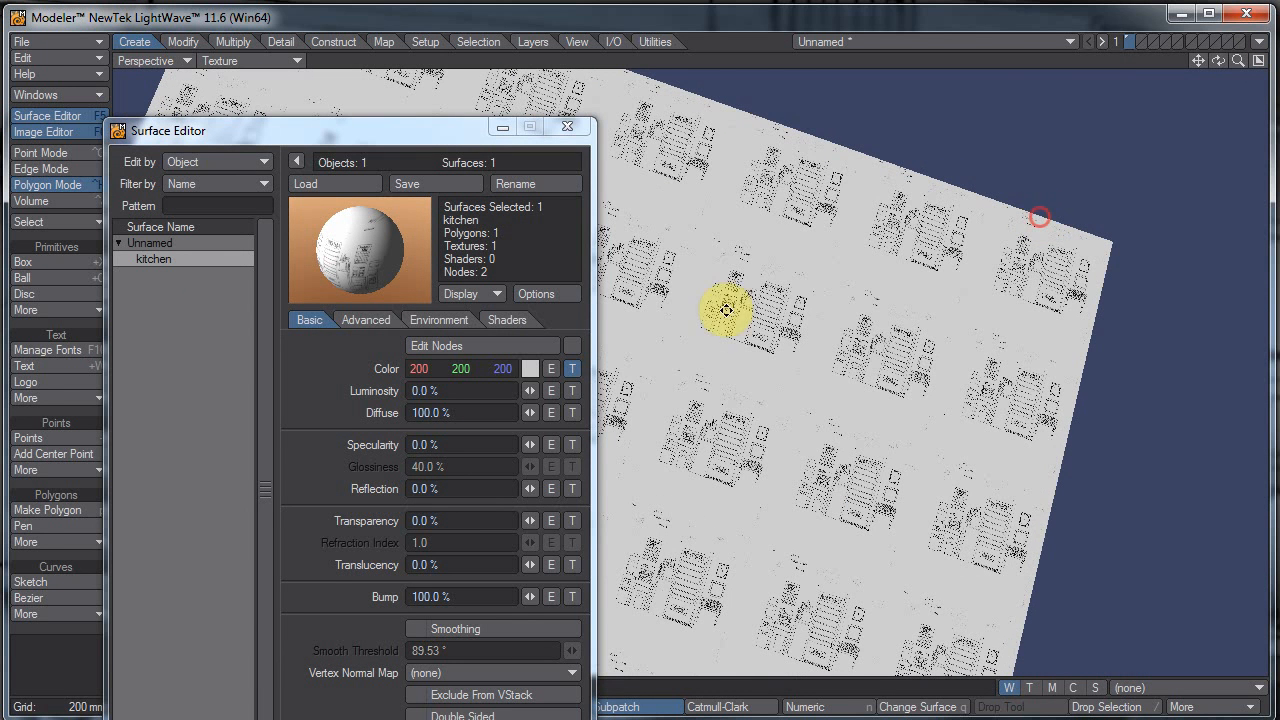
{"action": "left_click", "coordinate": [579, 368]}
{"action": "left_click", "coordinate": [639, 486]}
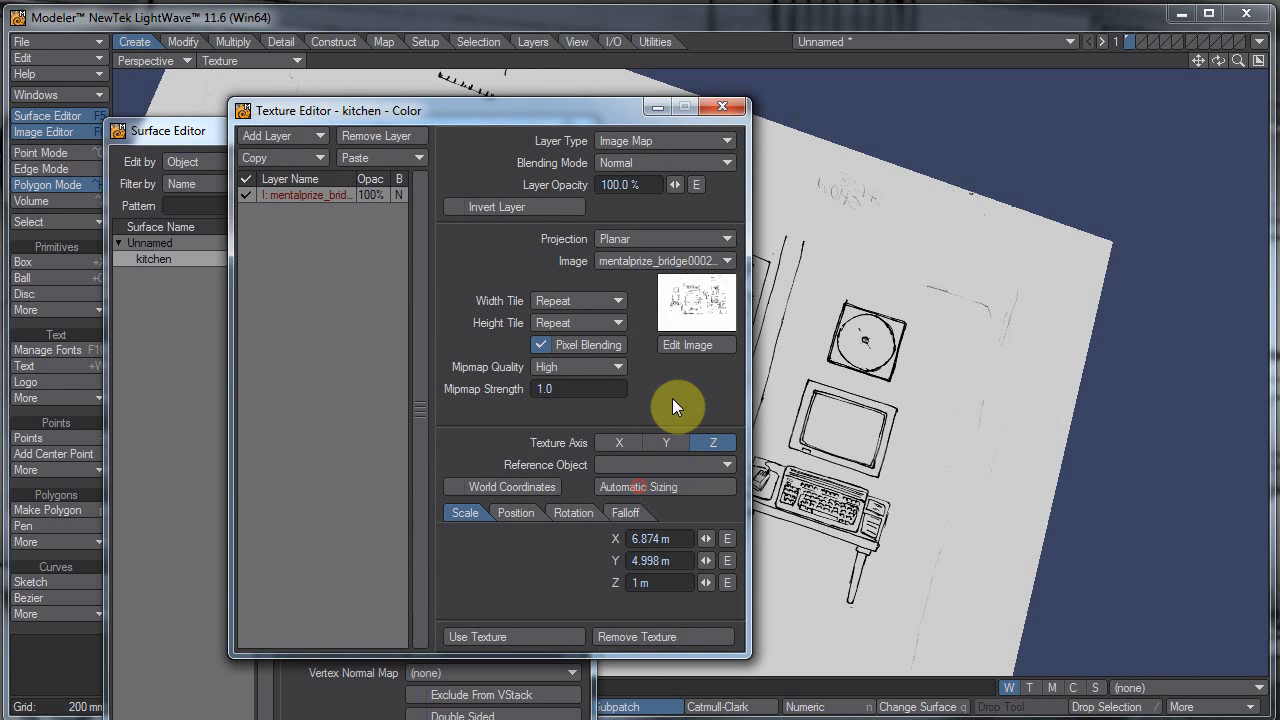
{"action": "left_click", "coordinate": [730, 108]}
{"action": "left_click", "coordinate": [580, 129]}
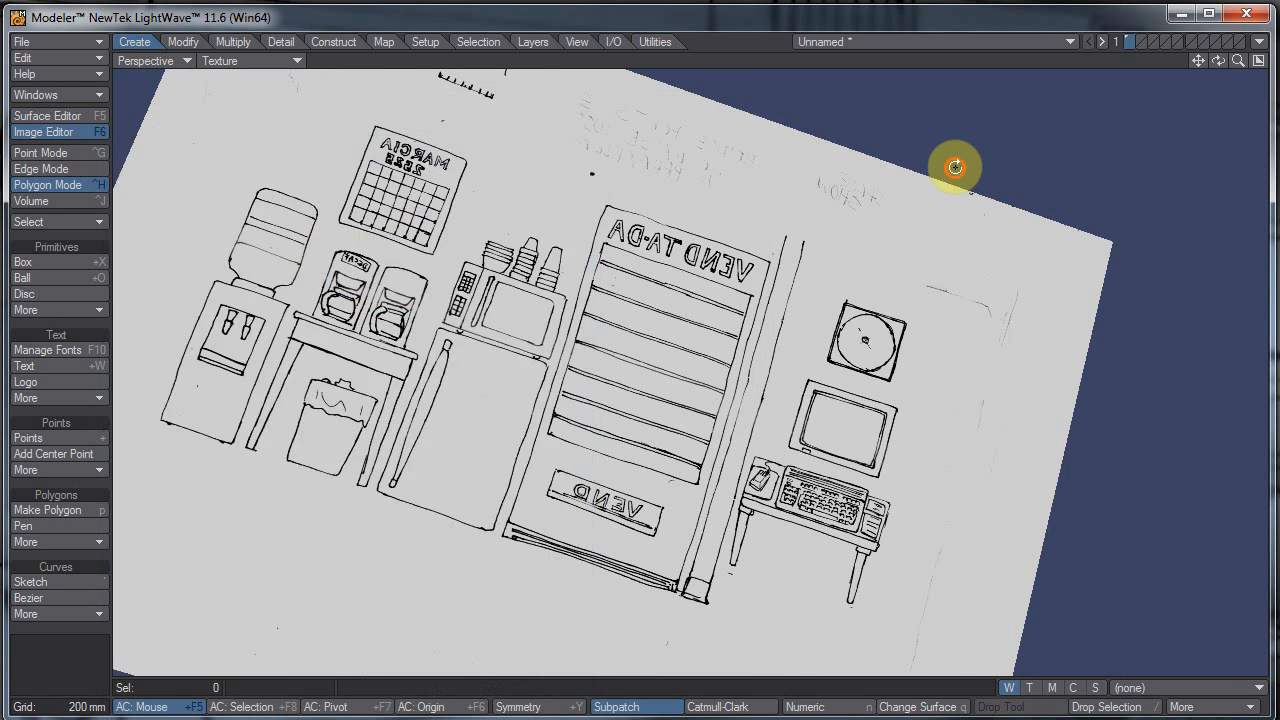
Step: Examine the textured polygon from its front side in the enlarged Perspective view, and restore the four-view layout fitted to it
{"action": "left_click_drag", "start_coordinate": [916, 237], "coordinate": [800, 264], "text": "ctrl+alt"}
{"action": "left_click_drag", "start_coordinate": [1023, 298], "coordinate": [680, 348], "text": "alt"}
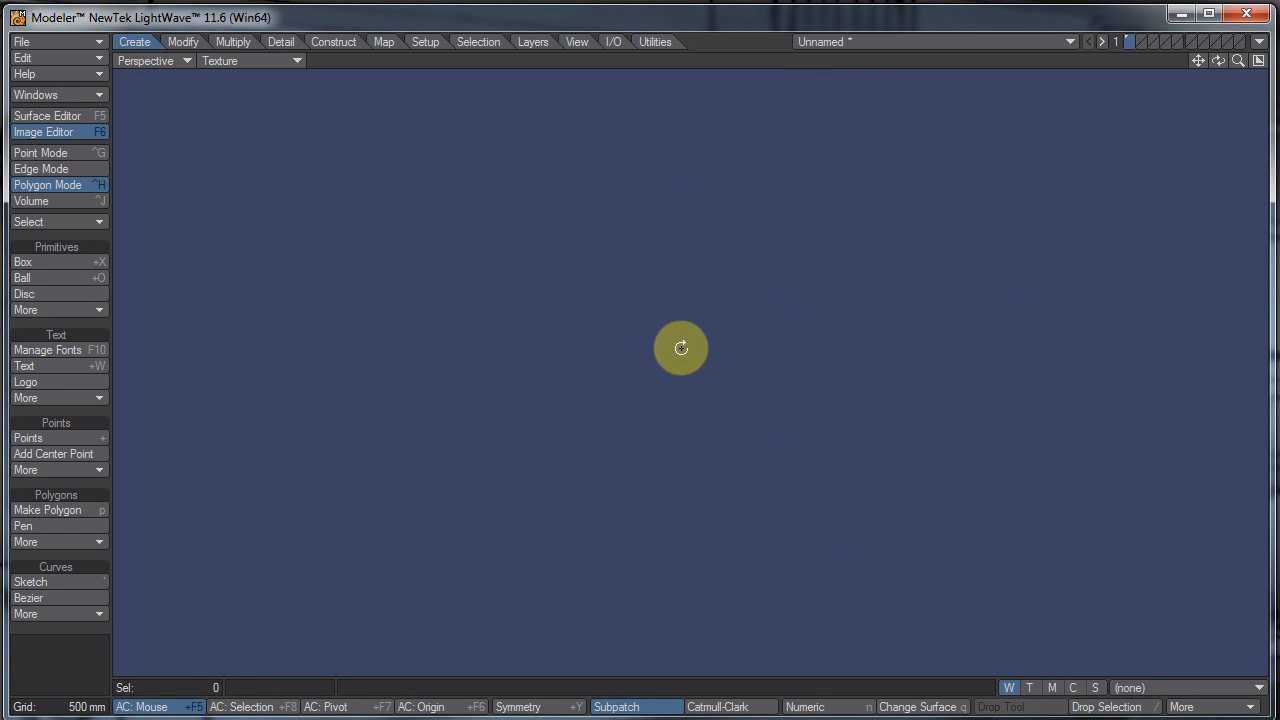
{"action": "mouse_move", "coordinate": [931, 291]}
{"action": "left_mouse_down", "text": "alt"}
{"action": "mouse_move", "coordinate": [1077, 236]}
{"action": "mouse_move", "coordinate": [1017, 251]}
{"action": "mouse_move", "coordinate": [851, 366]}
{"action": "mouse_move", "coordinate": [771, 249]}
{"action": "mouse_move", "coordinate": [797, 427]}
{"action": "mouse_move", "coordinate": [783, 320]}
{"action": "mouse_move", "coordinate": [809, 337]}
{"action": "mouse_move", "coordinate": [883, 330]}
{"action": "left_mouse_up", "text": "alt"}
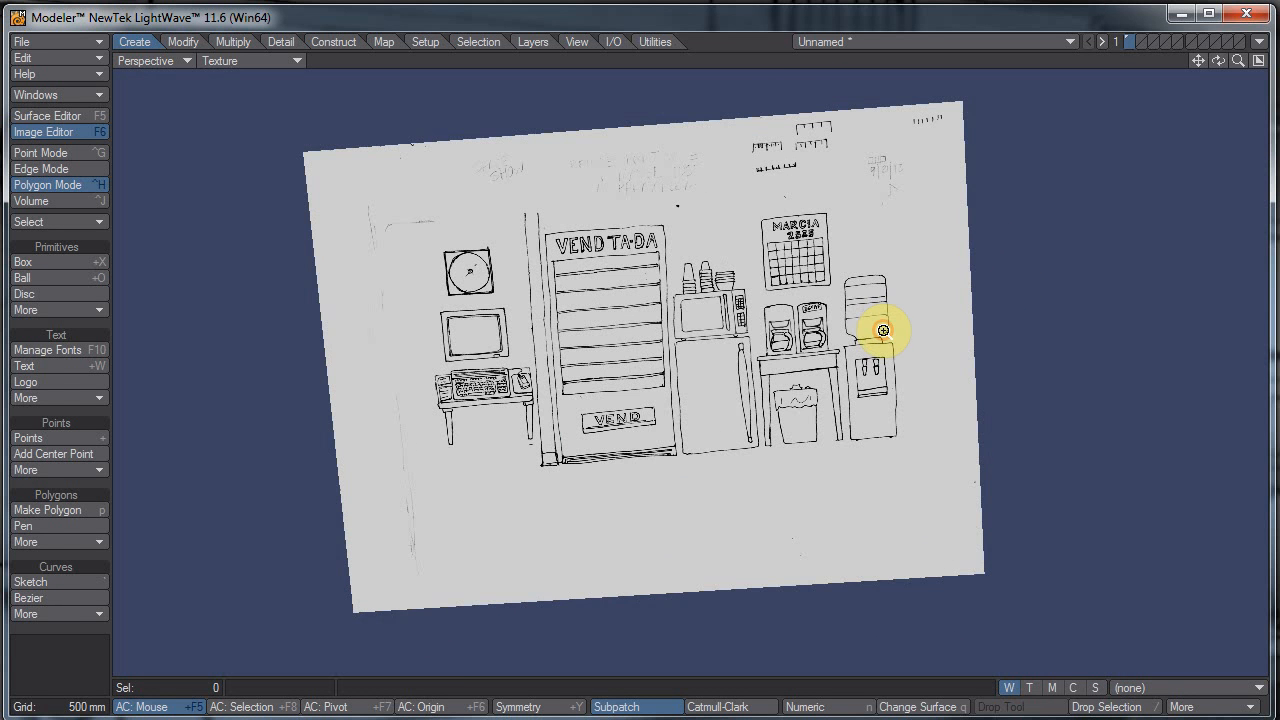
{"action": "mouse_move", "coordinate": [707, 242]}
{"action": "left_mouse_down", "text": "alt"}
{"action": "mouse_move", "coordinate": [731, 194]}
{"action": "mouse_move", "coordinate": [688, 268]}
{"action": "mouse_move", "coordinate": [800, 266]}
{"action": "mouse_move", "coordinate": [766, 277]}
{"action": "mouse_move", "coordinate": [937, 300]}
{"action": "mouse_move", "coordinate": [700, 311]}
{"action": "mouse_move", "coordinate": [886, 277]}
{"action": "left_mouse_up", "text": "alt"}
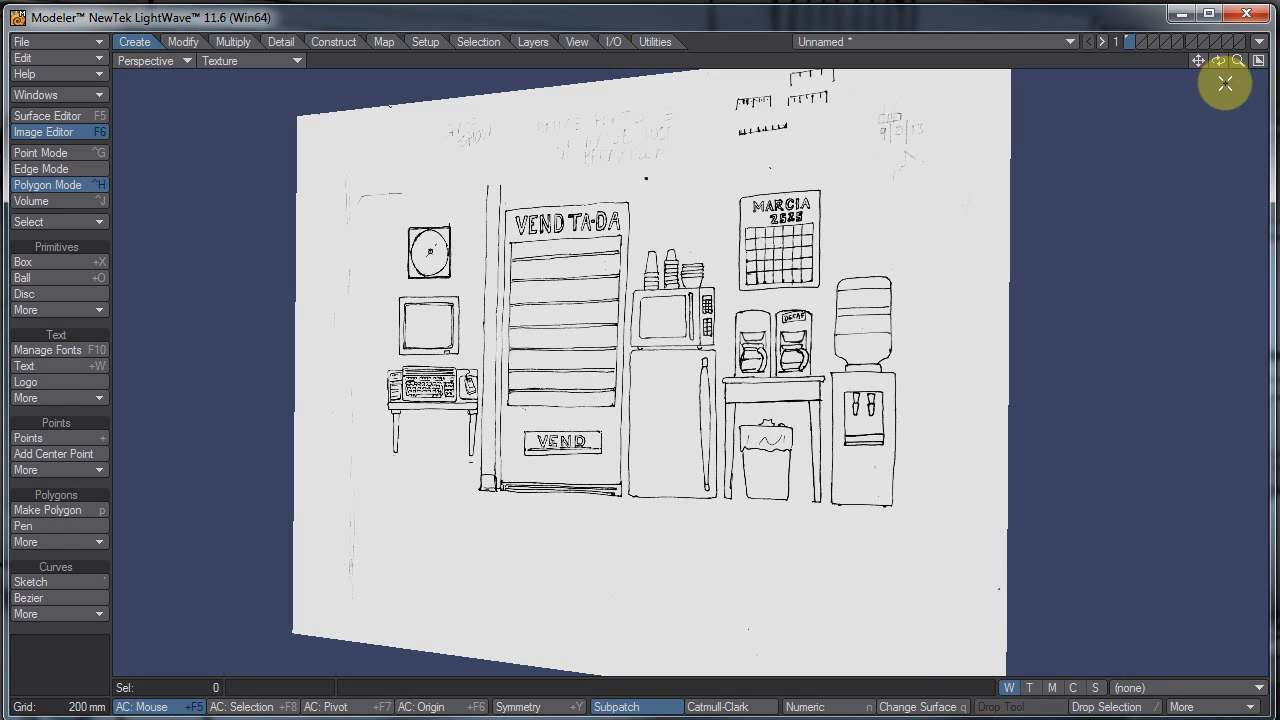
{"action": "left_click", "coordinate": [1258, 61]}
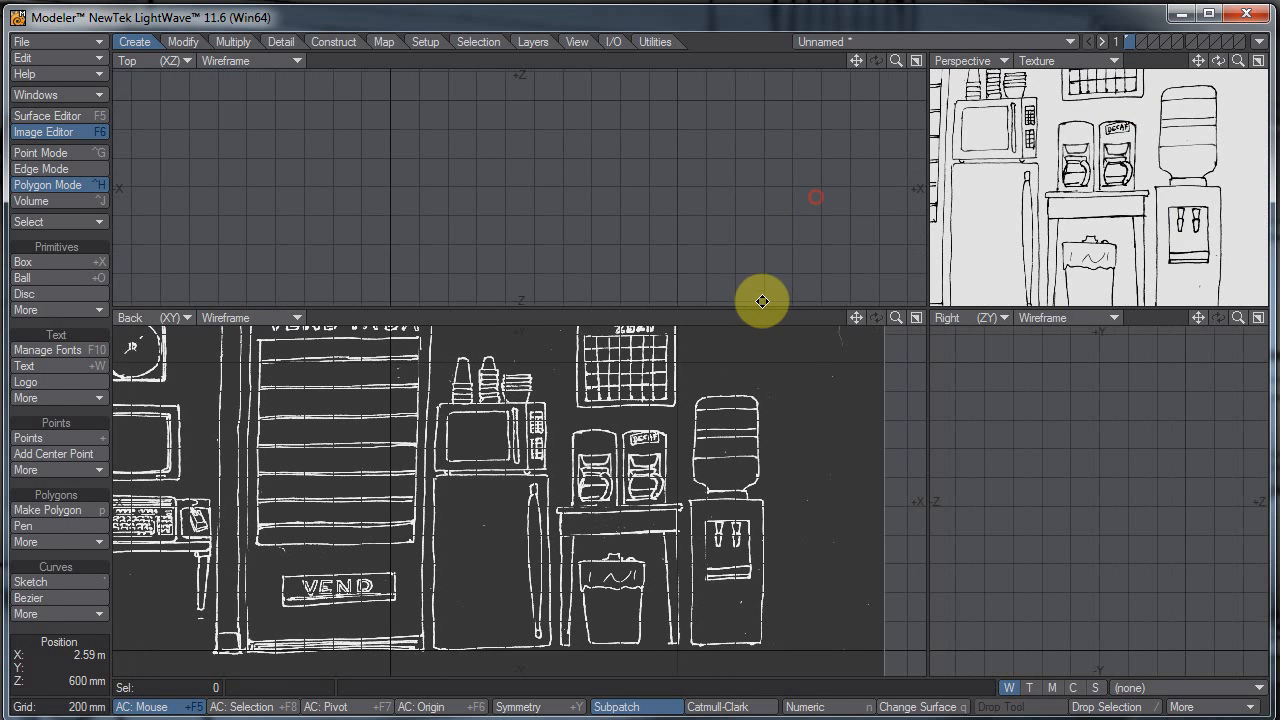
{"action": "key", "text": "a"}
{"action": "left_click_drag", "start_coordinate": [615, 329], "coordinate": [613, 332], "text": "alt"}
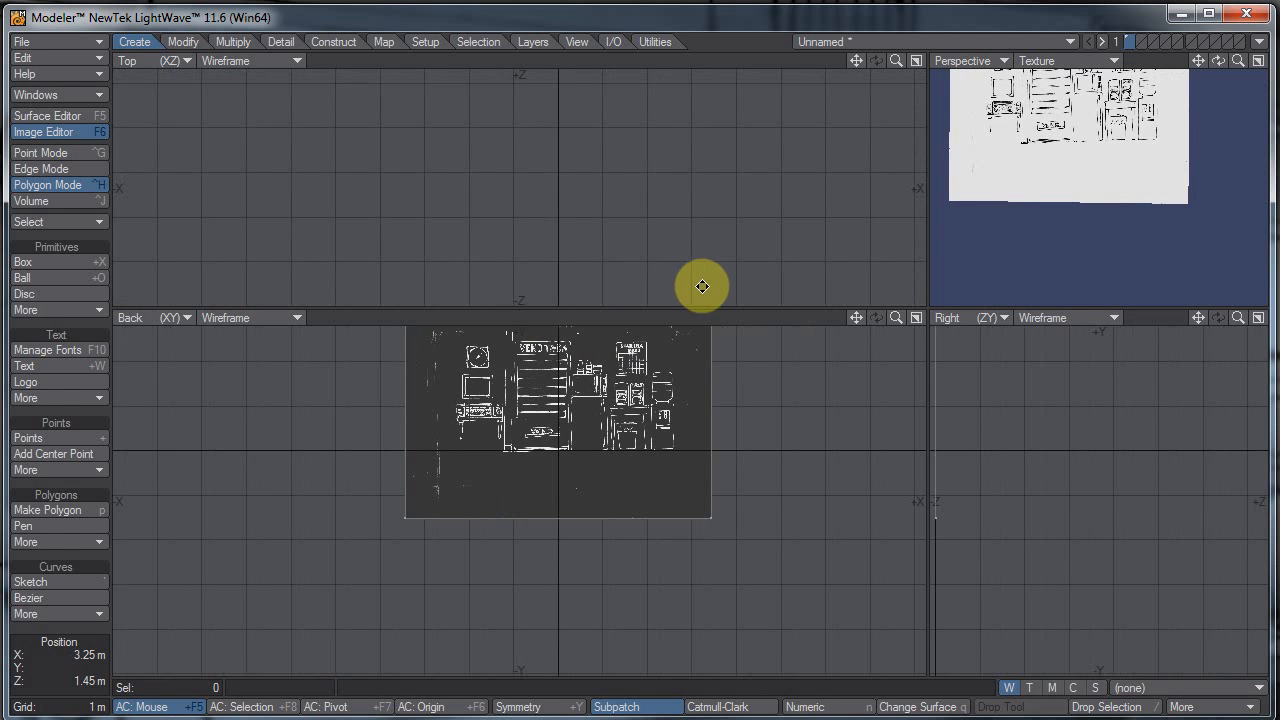
{"action": "key", "text": "a"}
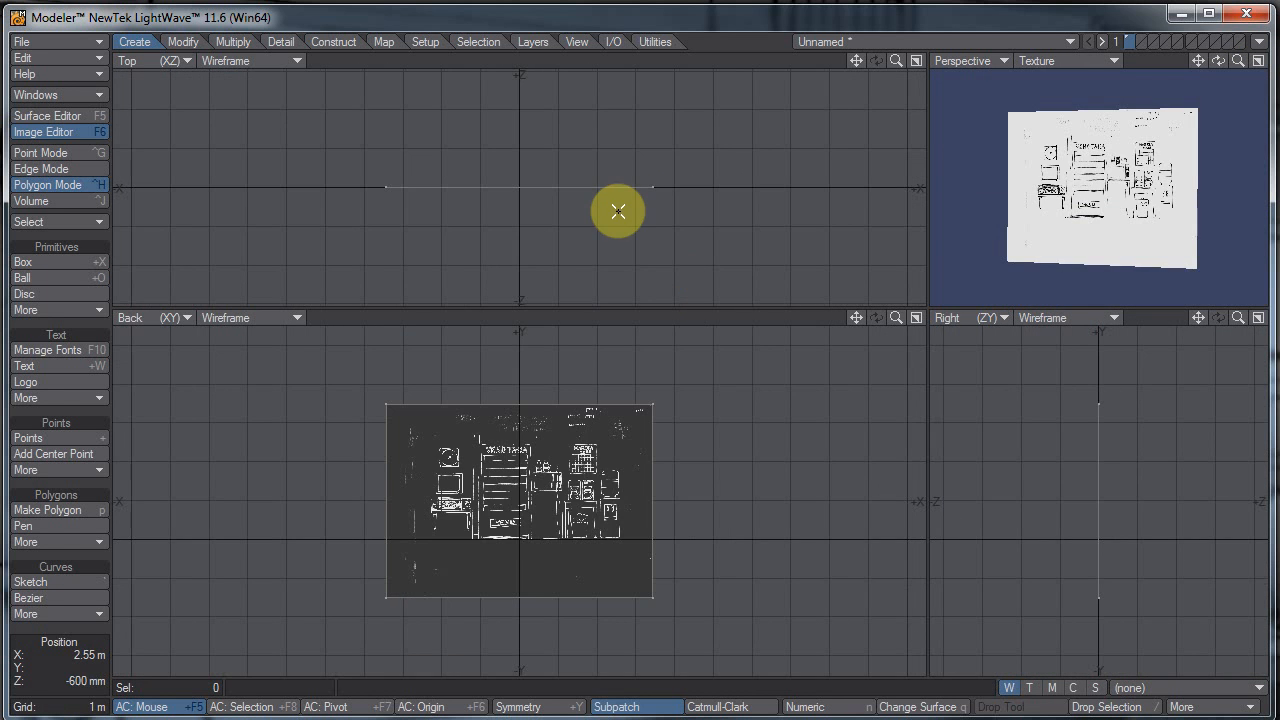
Step: Select the textured polygon in polygon selection mode
{"action": "key", "text": "space"}
{"action": "key", "text": "space"}
{"action": "key", "text": "space"}
{"action": "left_click", "coordinate": [595, 180]}
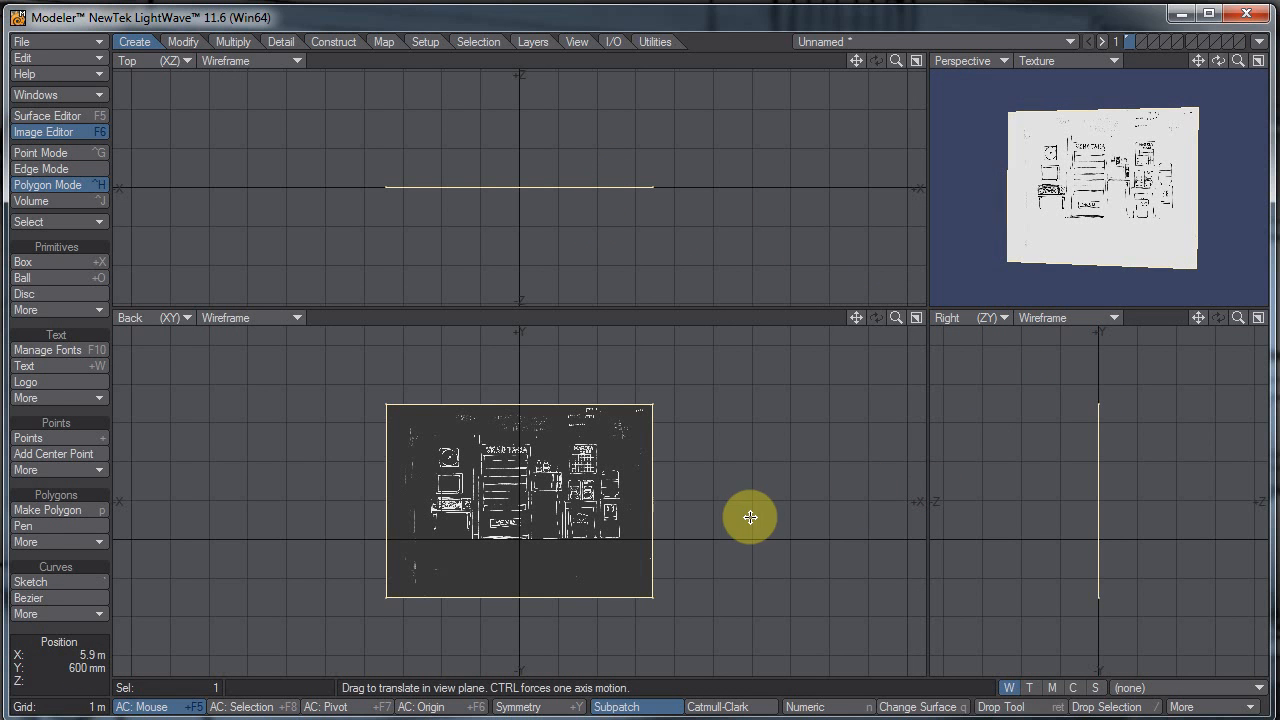
Step: Try moving the selected polygon off the backdrop image in the Back view to test the planar projection, and undo the moves
{"action": "left_click_drag", "start_coordinate": [749, 517], "coordinate": [757, 478]}
{"action": "left_click_drag", "start_coordinate": [645, 358], "coordinate": [643, 354]}
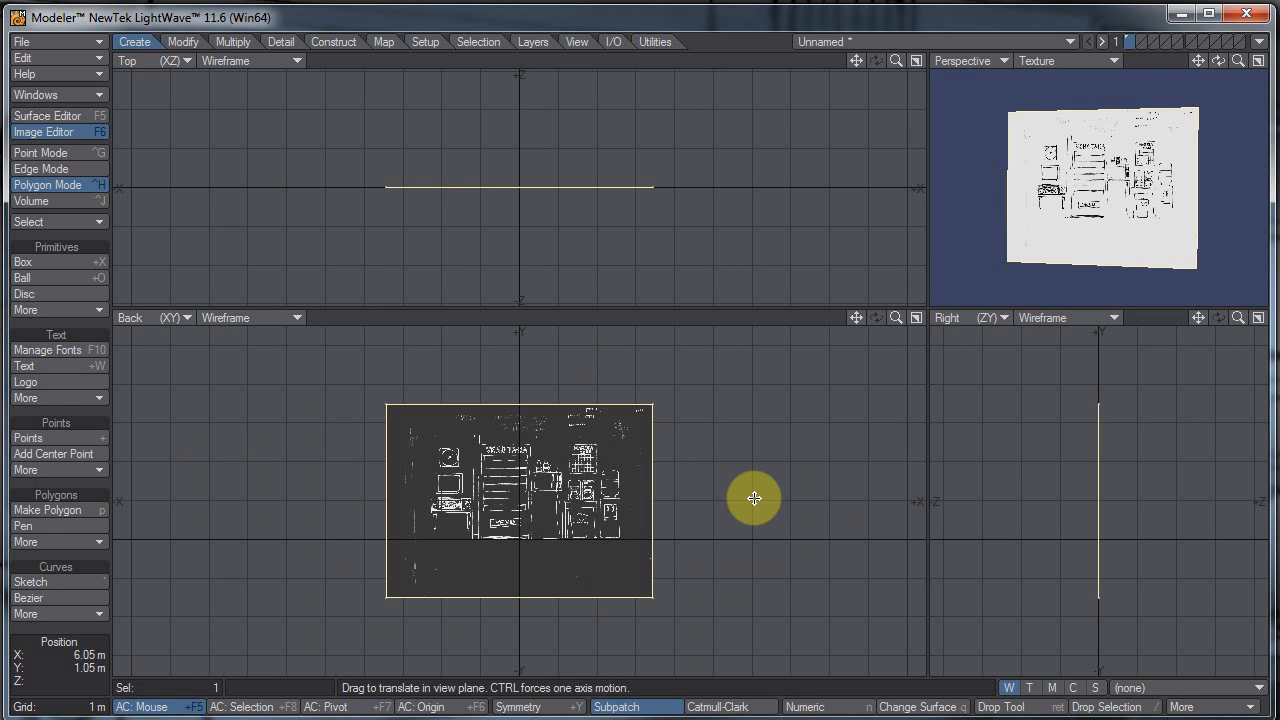
{"action": "left_click_drag", "start_coordinate": [1279, 52], "coordinate": [1033, 377]}
{"action": "left_click_drag", "start_coordinate": [1190, 385], "coordinate": [1279, 100]}
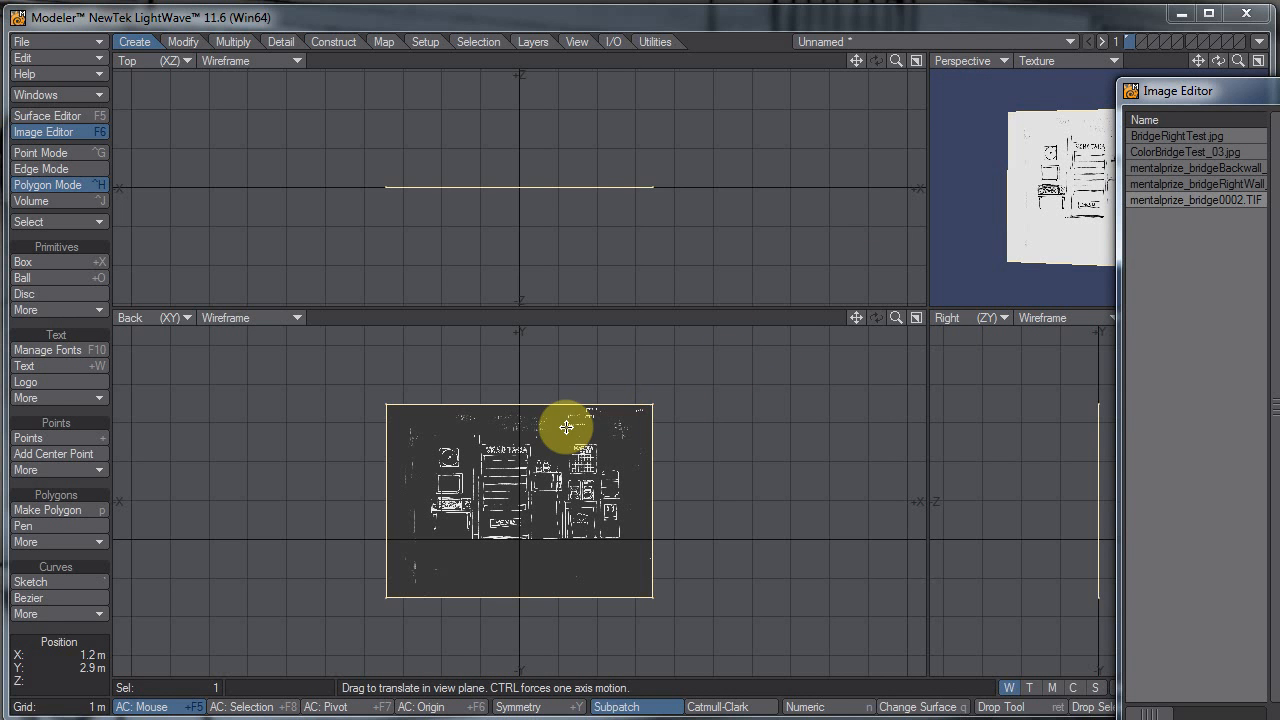
{"action": "left_click_drag", "start_coordinate": [609, 443], "coordinate": [645, 357]}
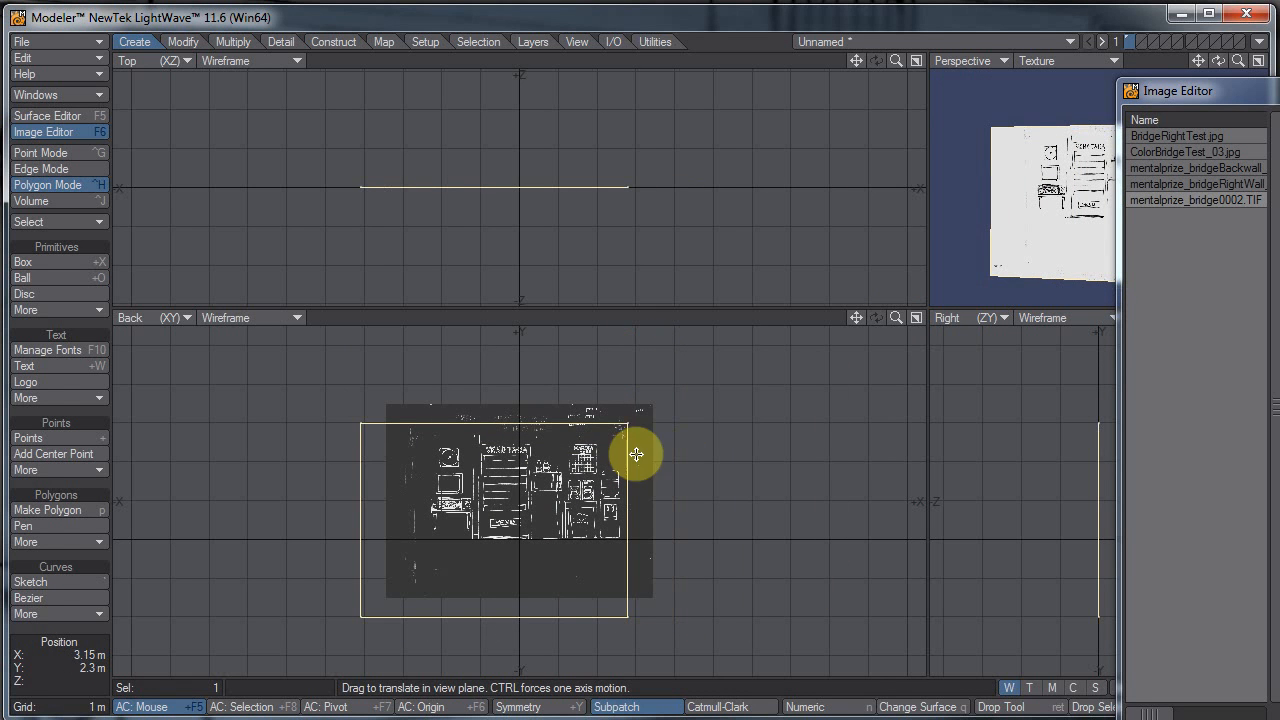
{"action": "key", "text": "ctrl+z"}
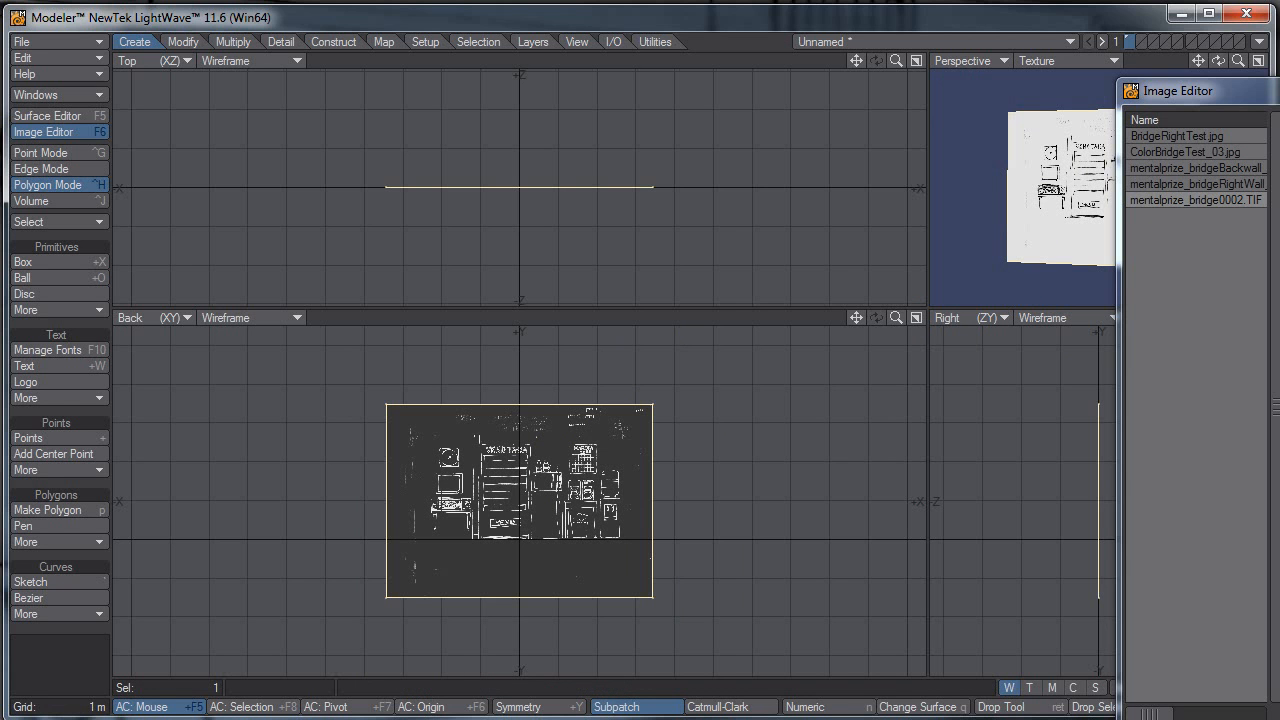
{"action": "key", "text": "F6"}
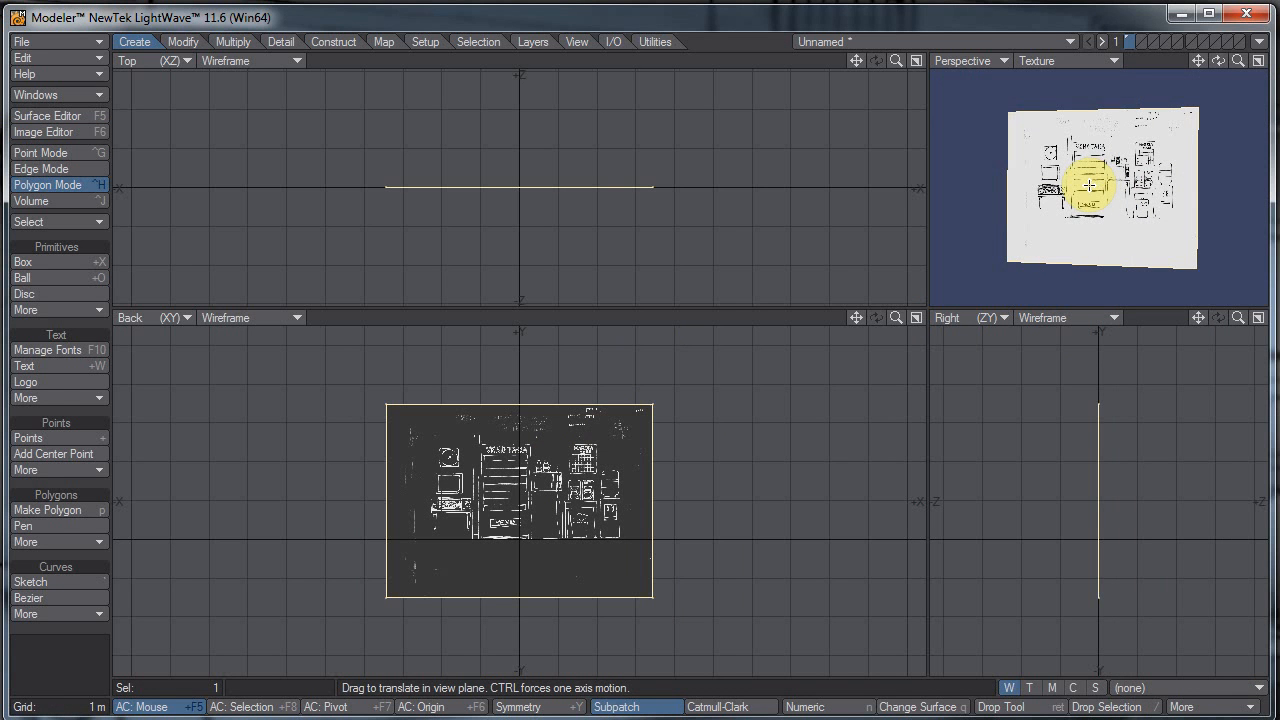
{"action": "left_click_drag", "start_coordinate": [534, 509], "coordinate": [629, 340]}
{"action": "key", "text": "u"}
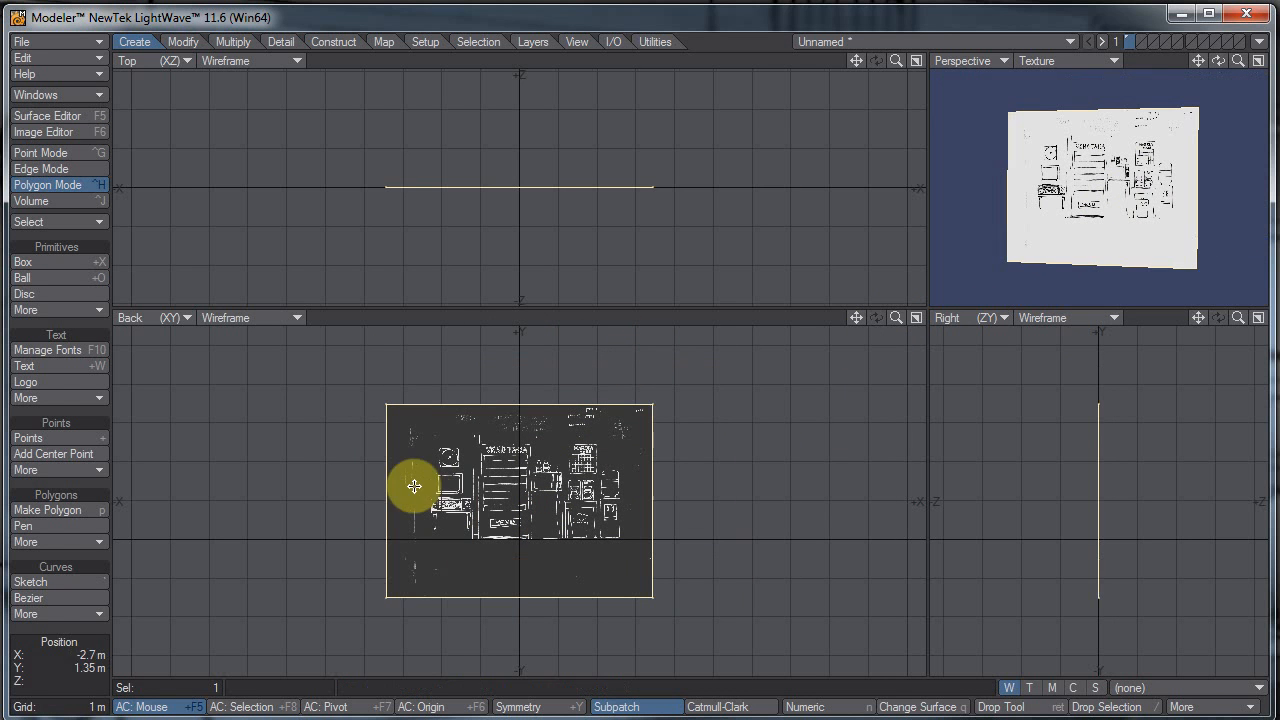
Step: Create a planar UV texture map named Wall for the polygon, using the Z axis and automatic settings
{"action": "left_click_drag", "start_coordinate": [1150, 196], "coordinate": [1198, 191], "text": "ctrl+alt"}
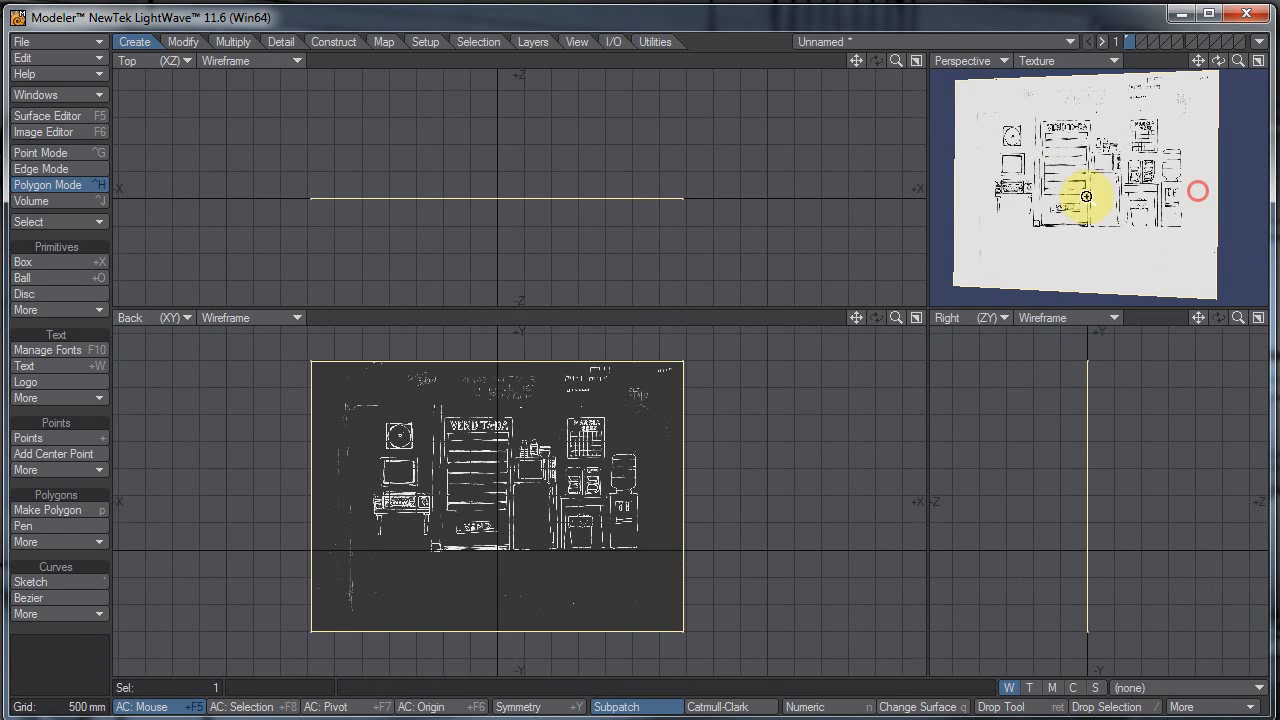
{"action": "left_click_drag", "start_coordinate": [971, 206], "coordinate": [1108, 180], "text": "ctrl+alt"}
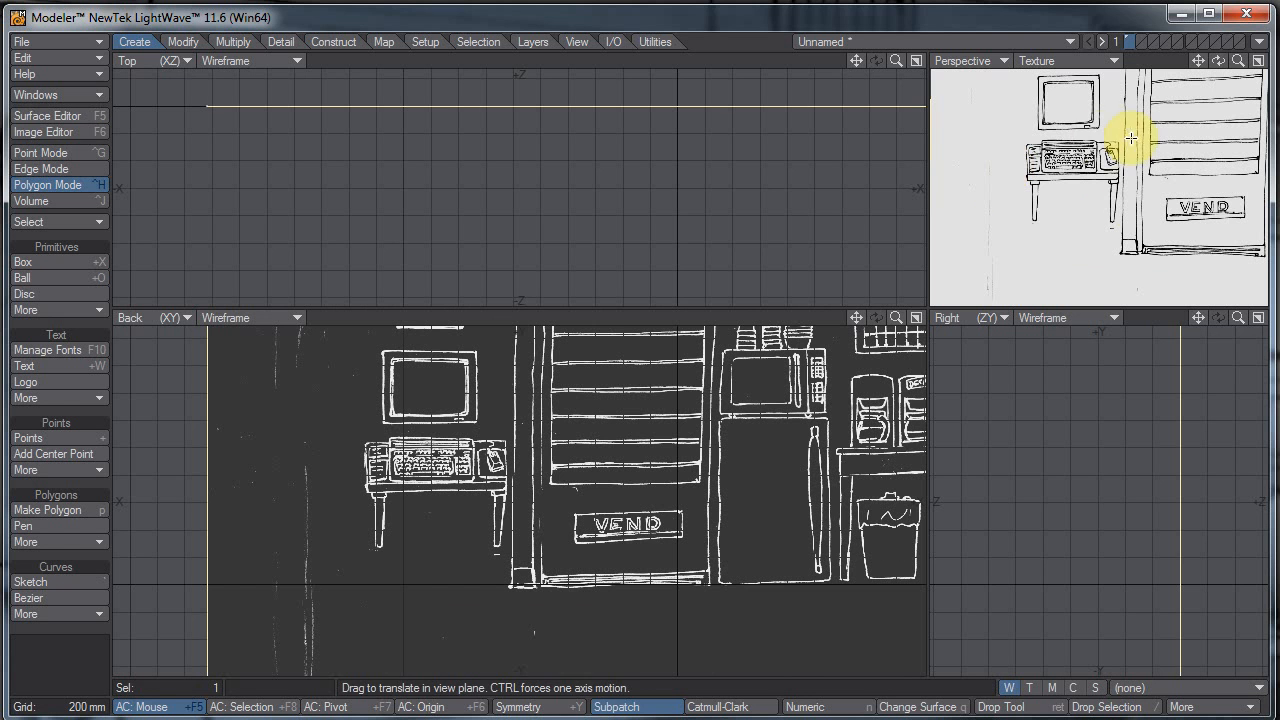
{"action": "left_click_drag", "start_coordinate": [702, 469], "coordinate": [416, 478], "text": "ctrl+alt"}
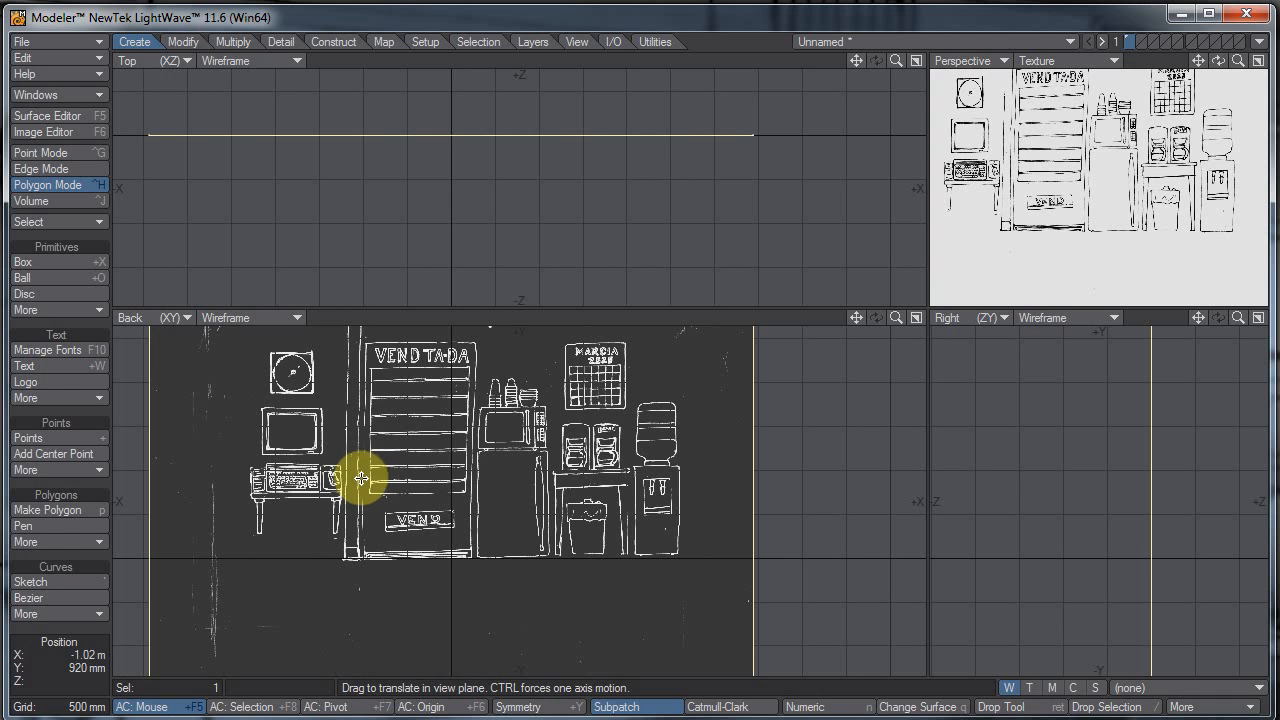
{"action": "left_click_drag", "start_coordinate": [711, 392], "coordinate": [668, 473], "text": "ctrl+alt"}
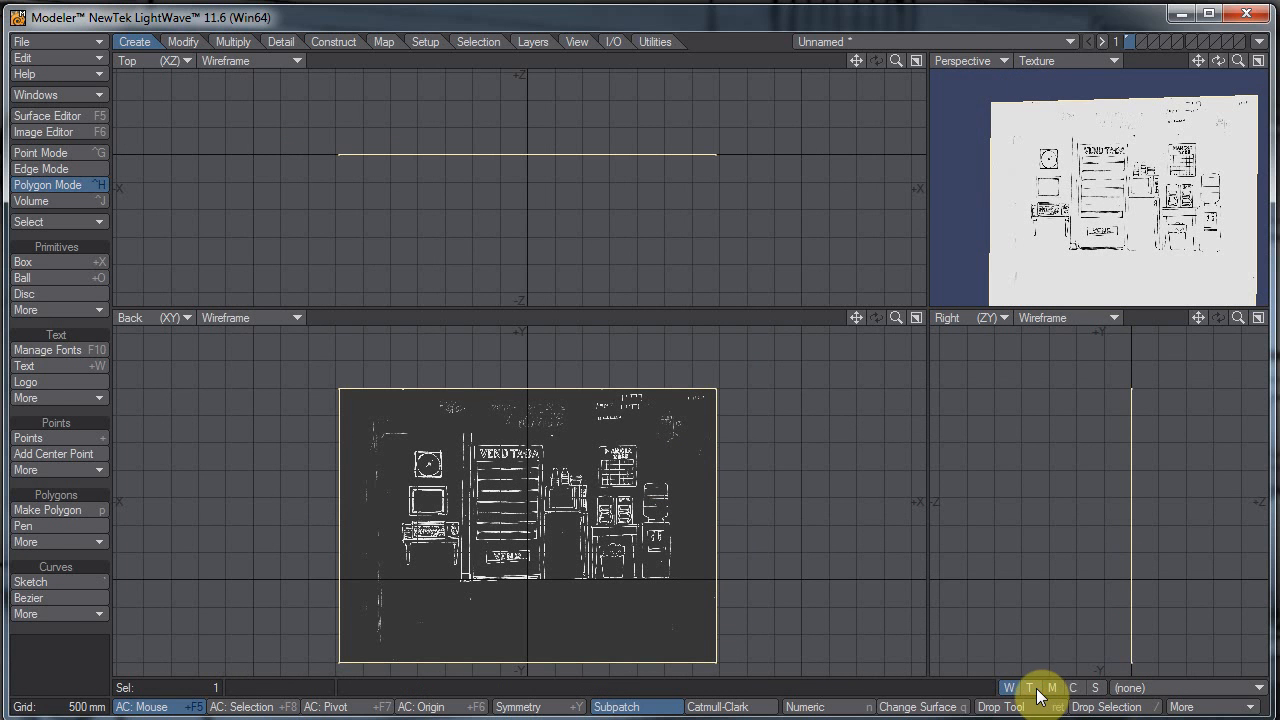
{"action": "left_click", "coordinate": [1030, 688]}
{"action": "left_click", "coordinate": [1222, 690]}
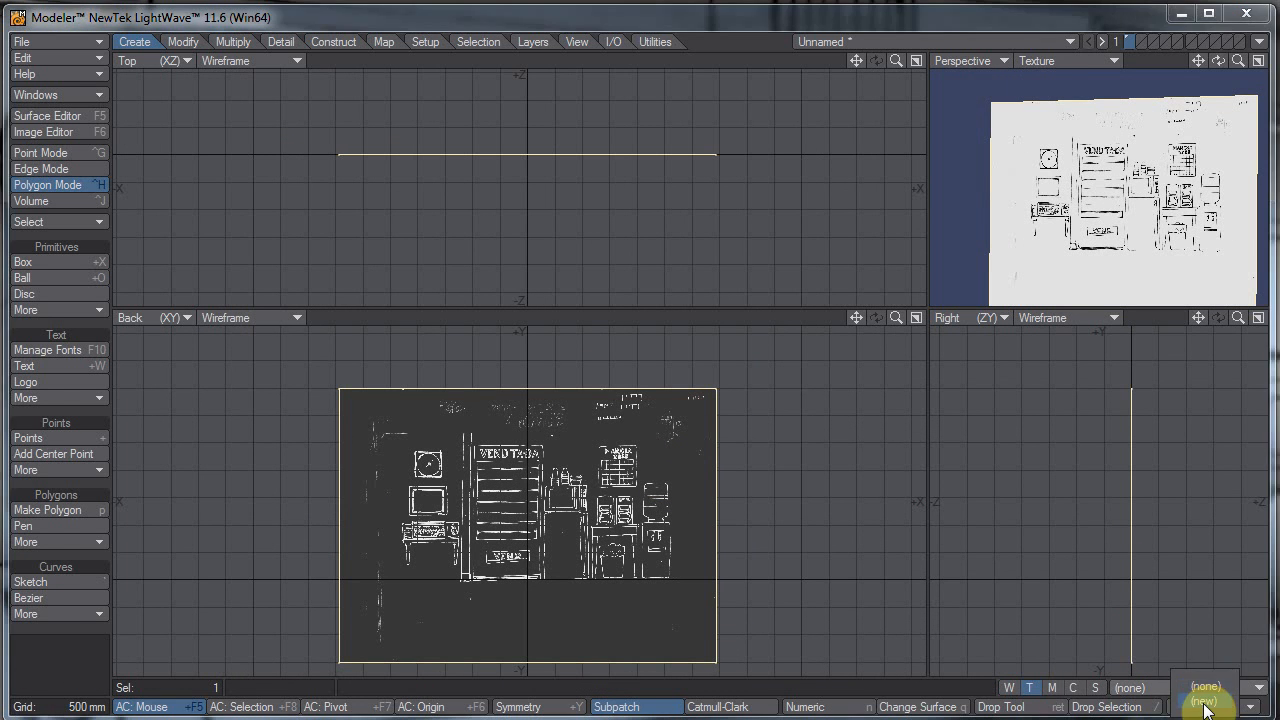
{"action": "left_click", "coordinate": [1205, 703]}
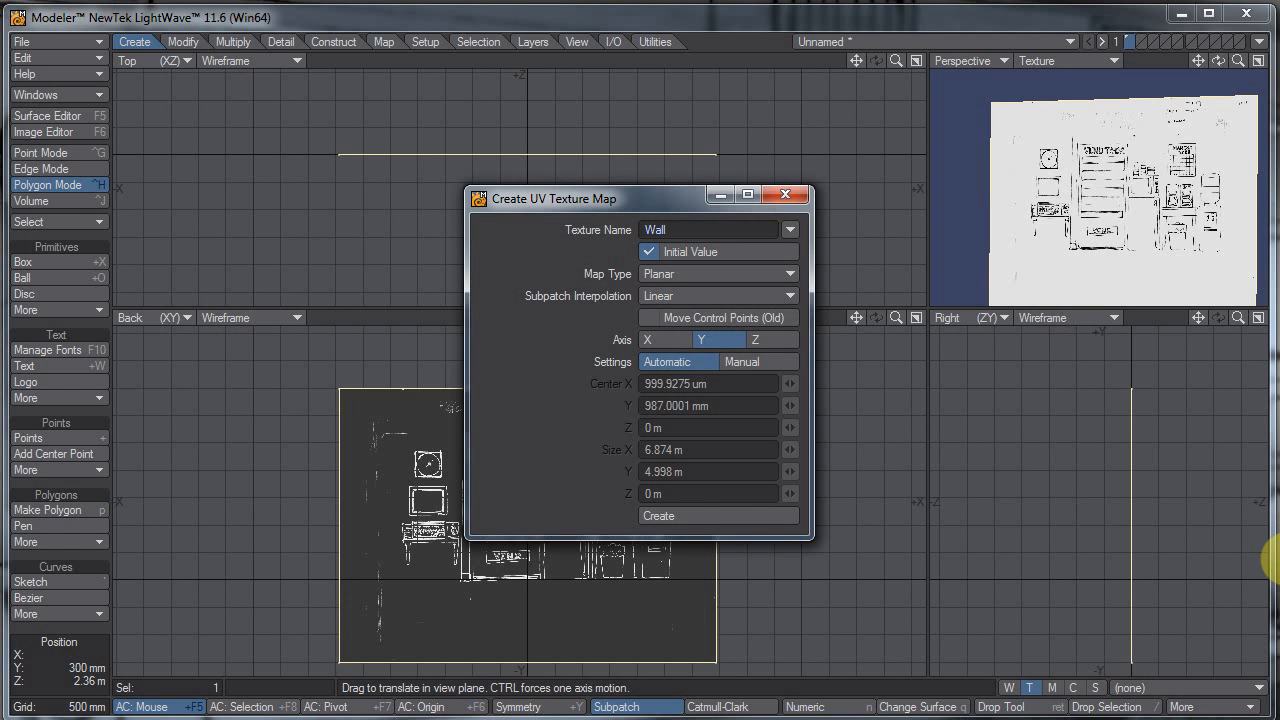
{"action": "left_click", "coordinate": [766, 339]}
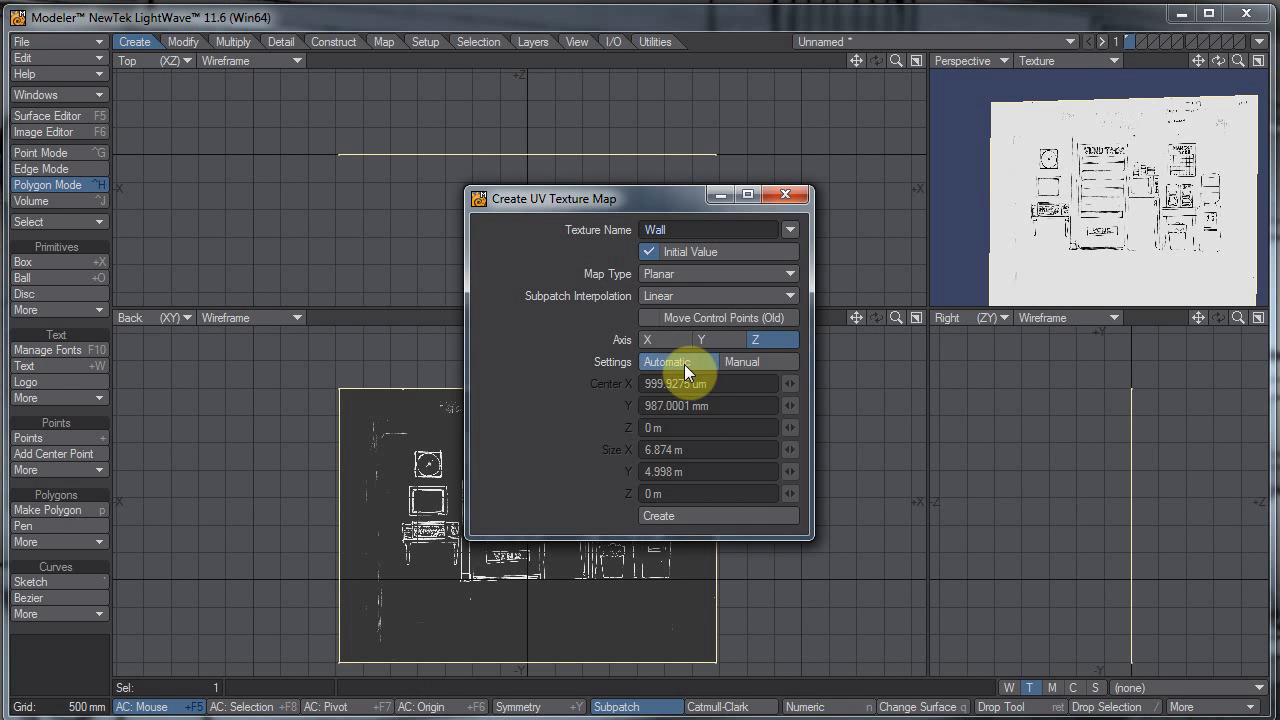
{"action": "left_click", "coordinate": [725, 515]}
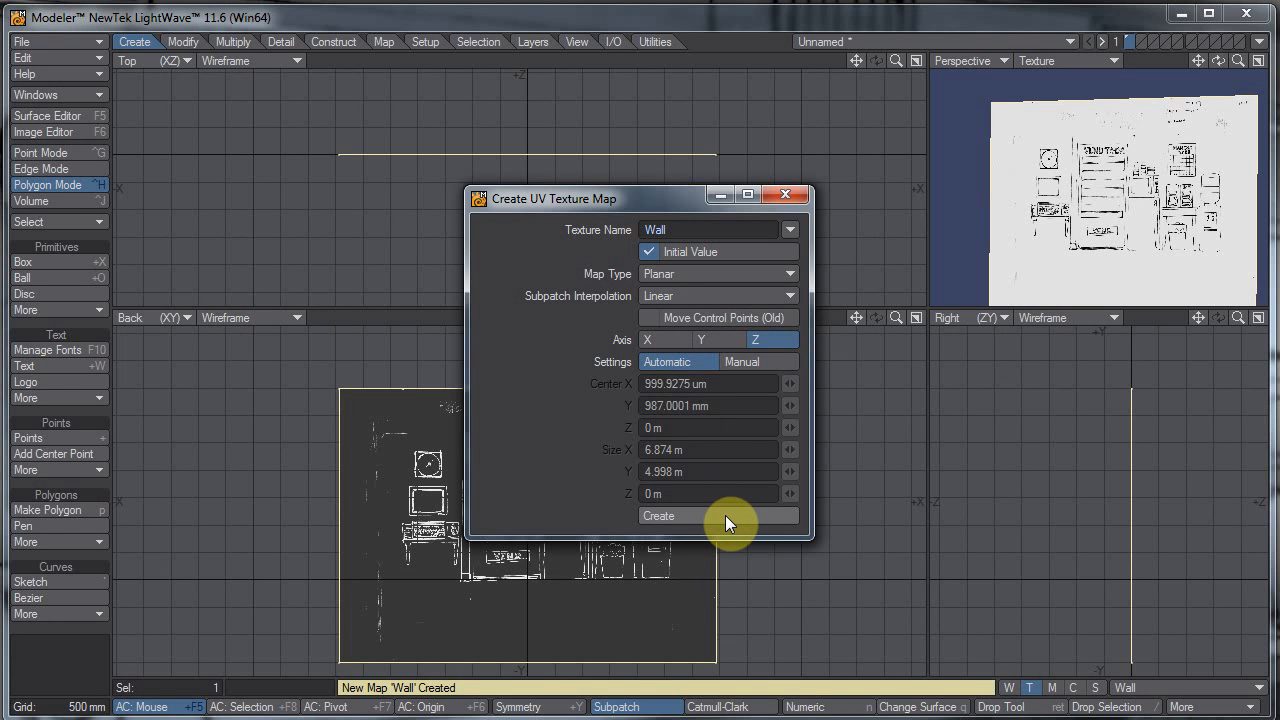
{"action": "left_click", "coordinate": [796, 197]}
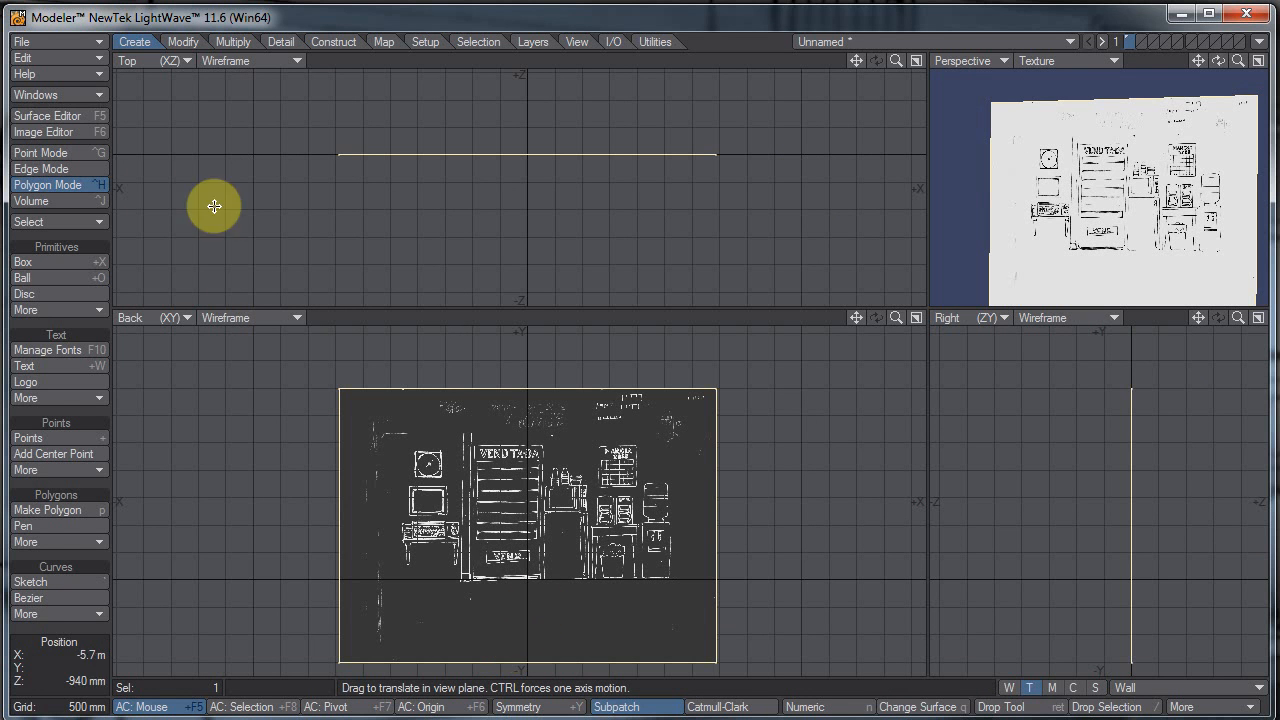
Step: Open the color texture of the kitchen surface and arrange the Surface Editor and Texture Editor side by side
{"action": "left_click", "coordinate": [50, 120]}
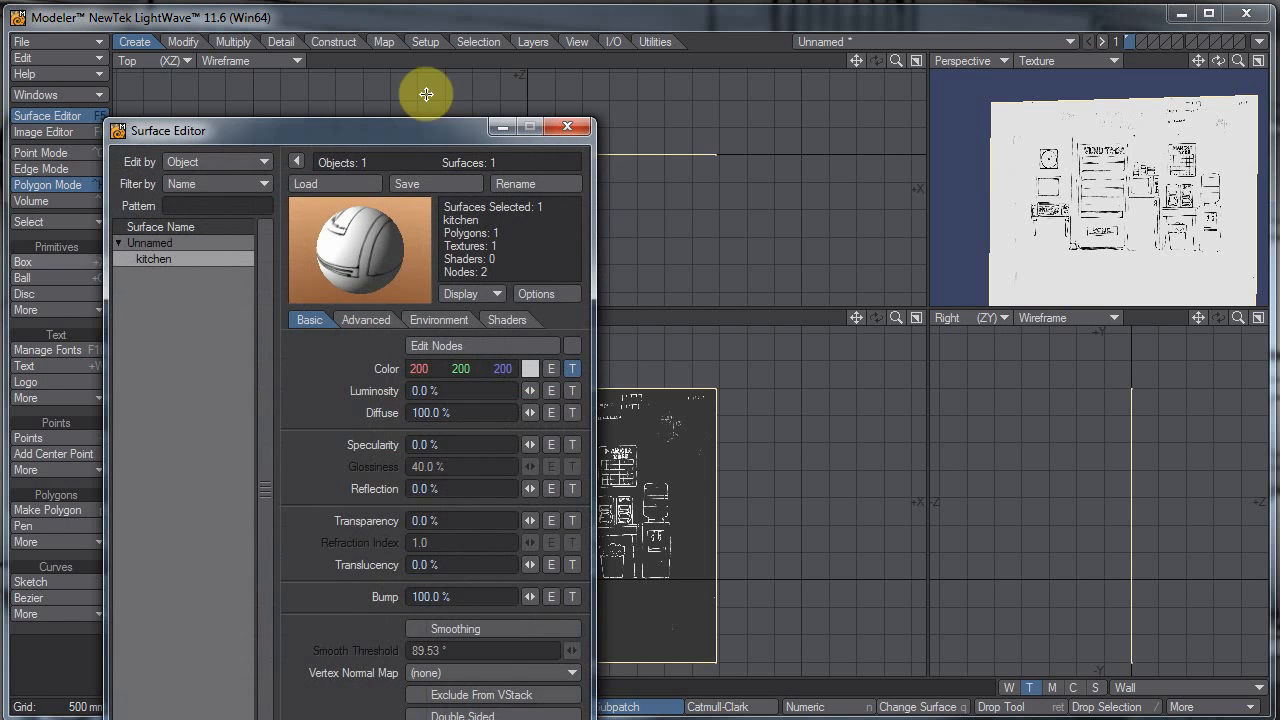
{"action": "left_click", "coordinate": [574, 369]}
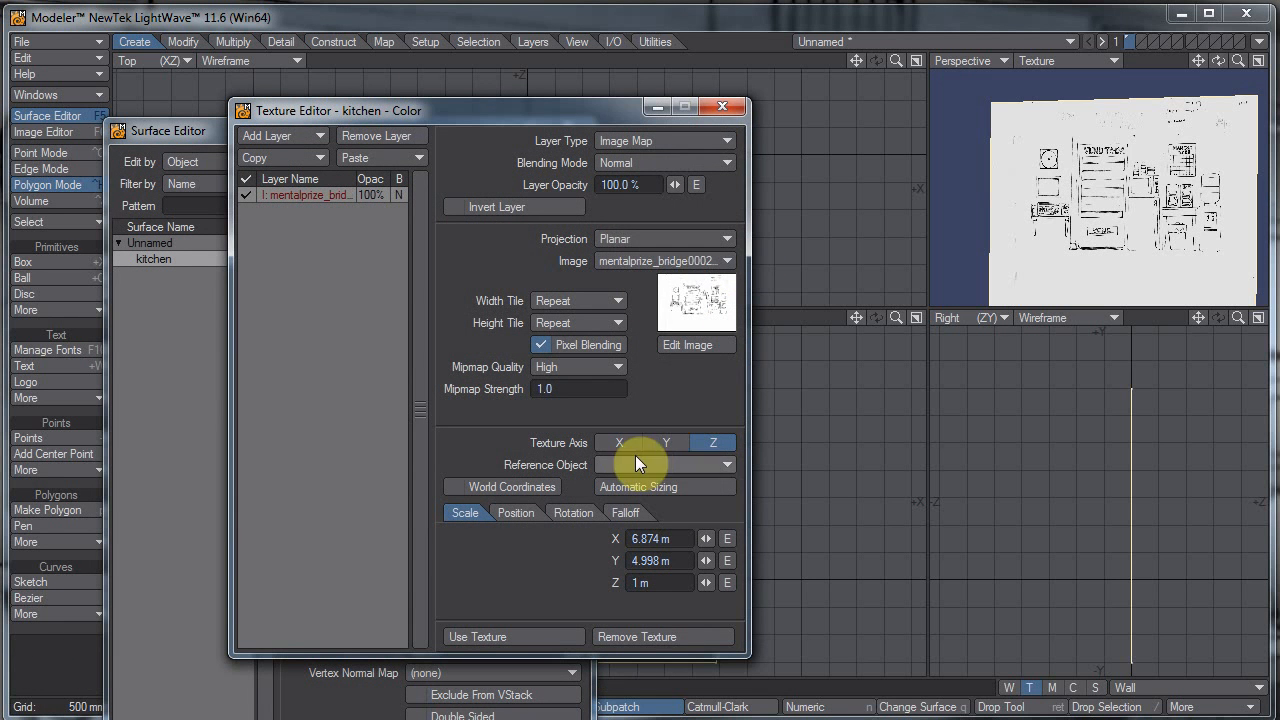
{"action": "left_click", "coordinate": [680, 245]}
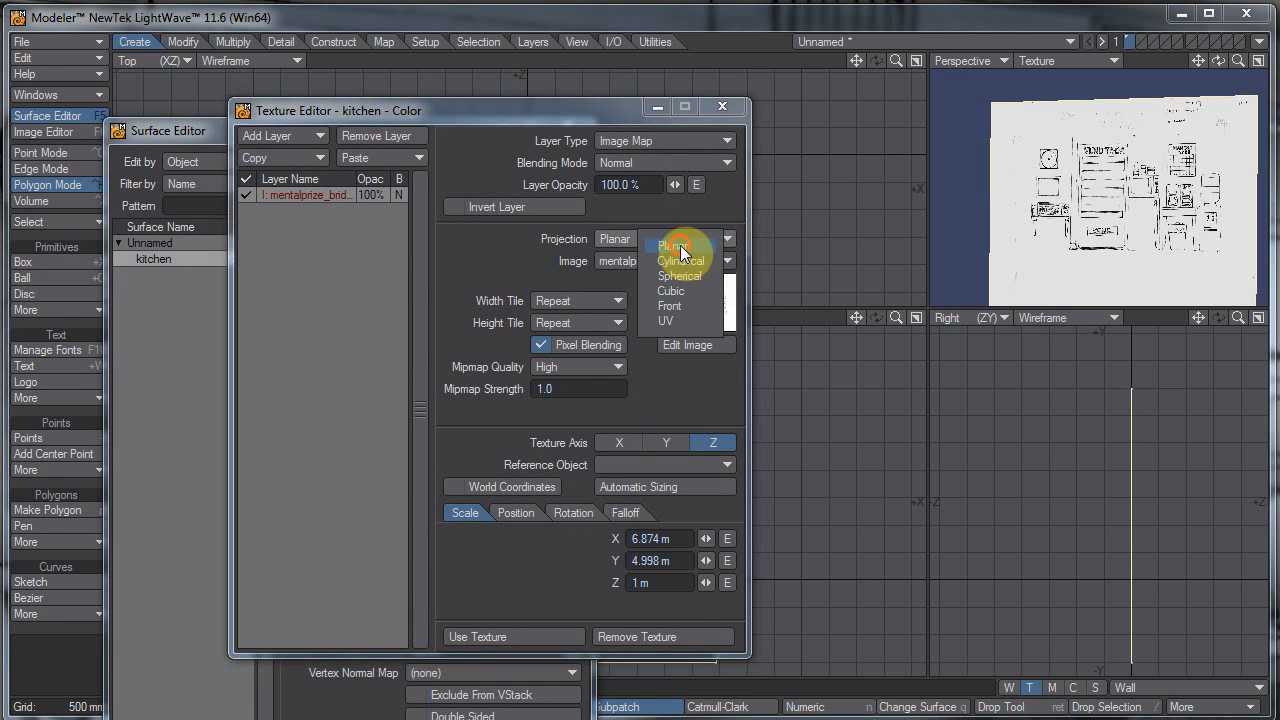
{"action": "left_click", "coordinate": [577, 259]}
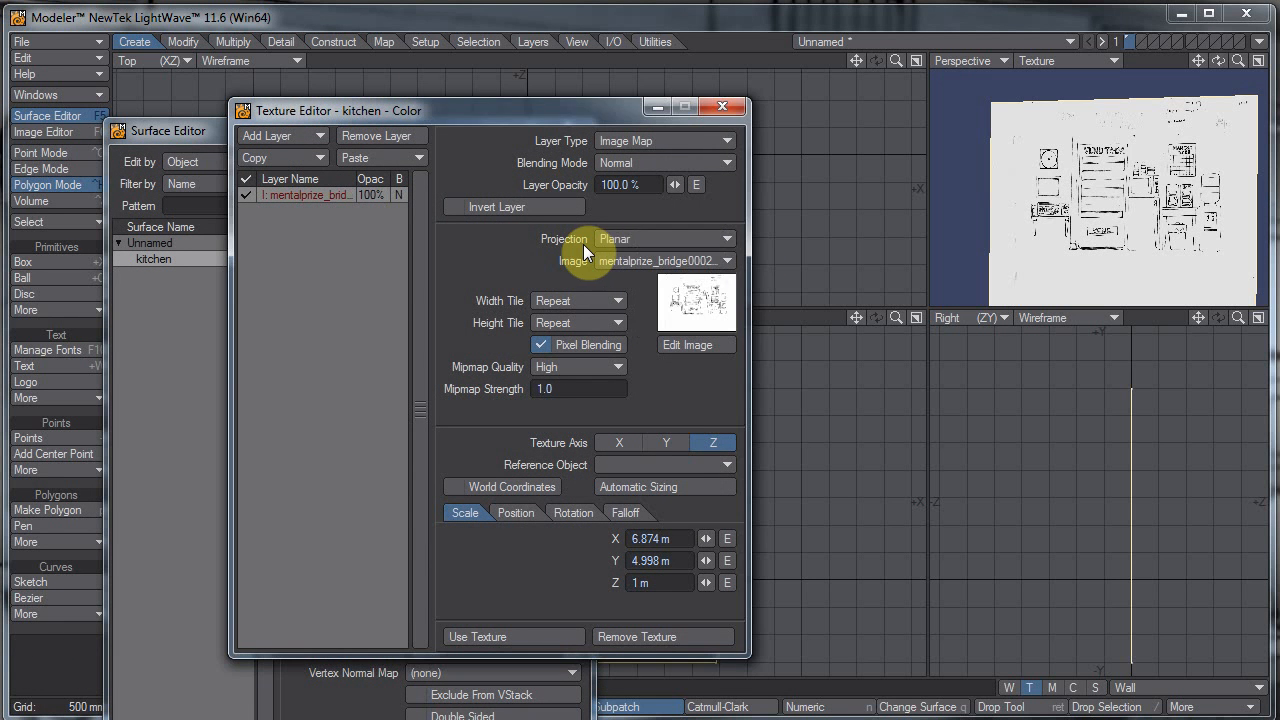
{"action": "left_click_drag", "start_coordinate": [651, 115], "coordinate": [1041, 136]}
{"action": "left_click_drag", "start_coordinate": [469, 131], "coordinate": [422, 106]}
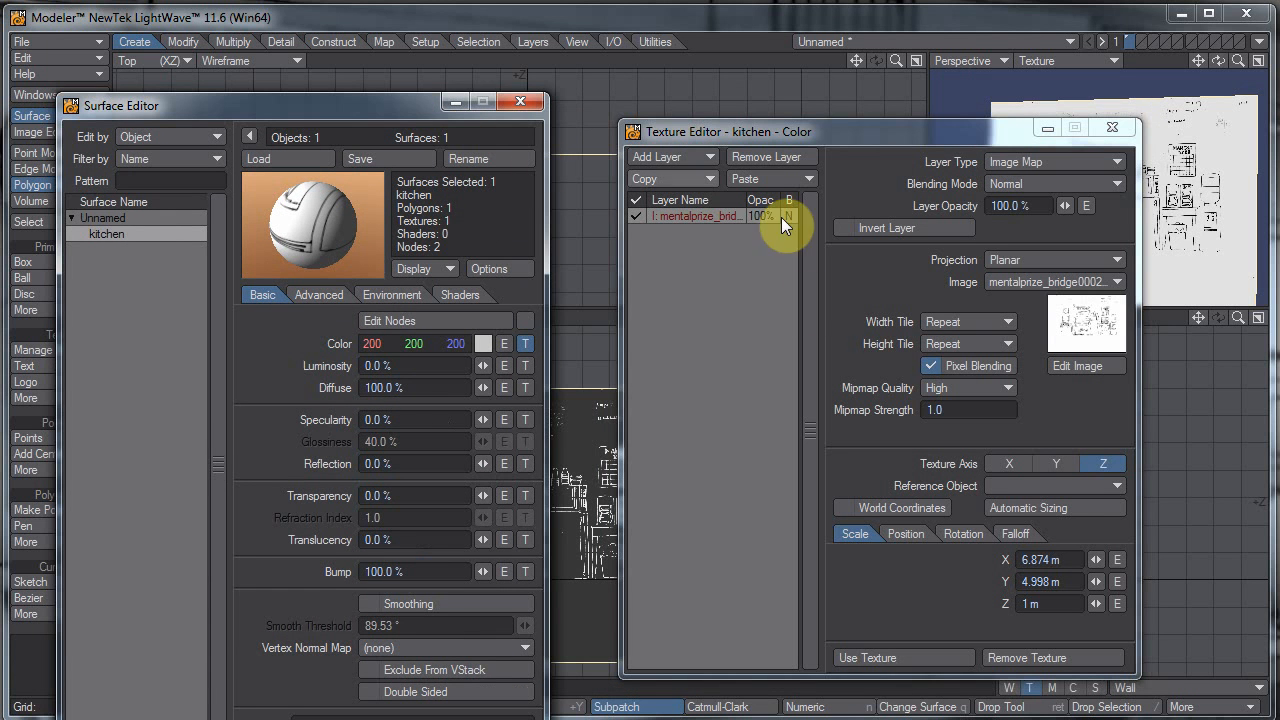
Step: Switch the kitchen color texture to UV projection with the Wall UV map, and close both editors
{"action": "left_click", "coordinate": [1009, 264]}
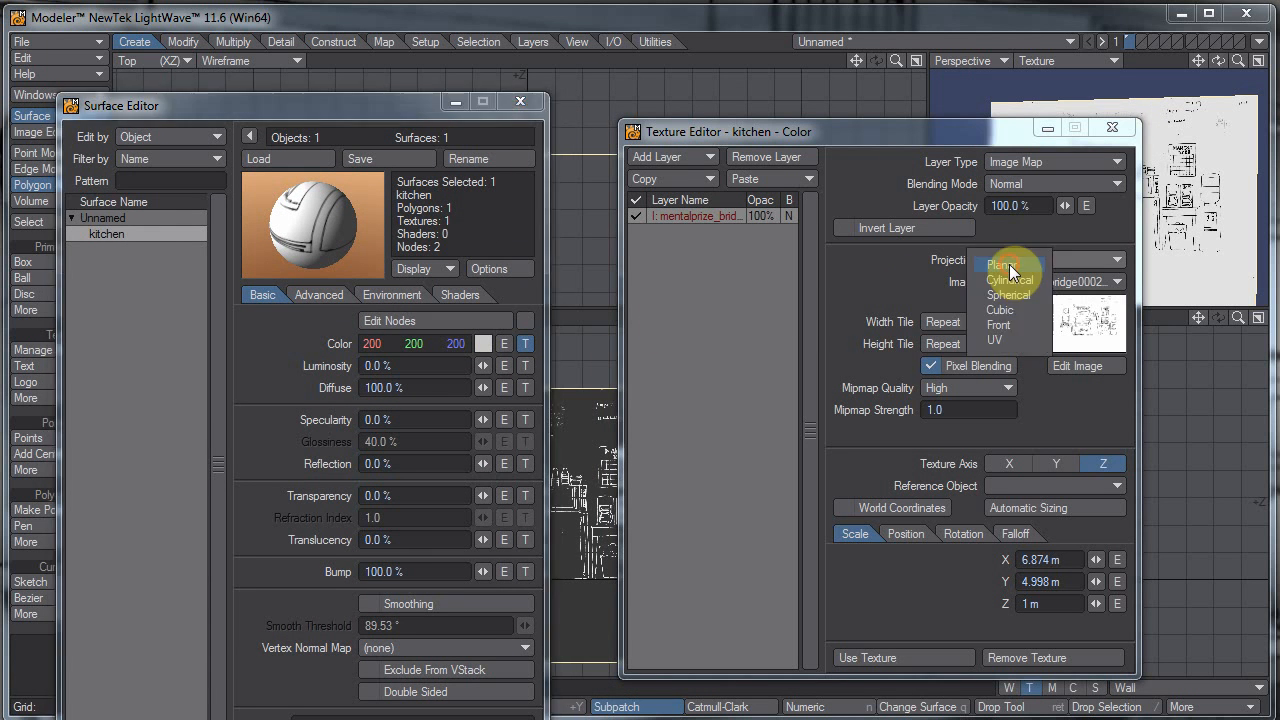
{"action": "left_click", "coordinate": [1015, 340]}
{"action": "left_click", "coordinate": [1056, 283]}
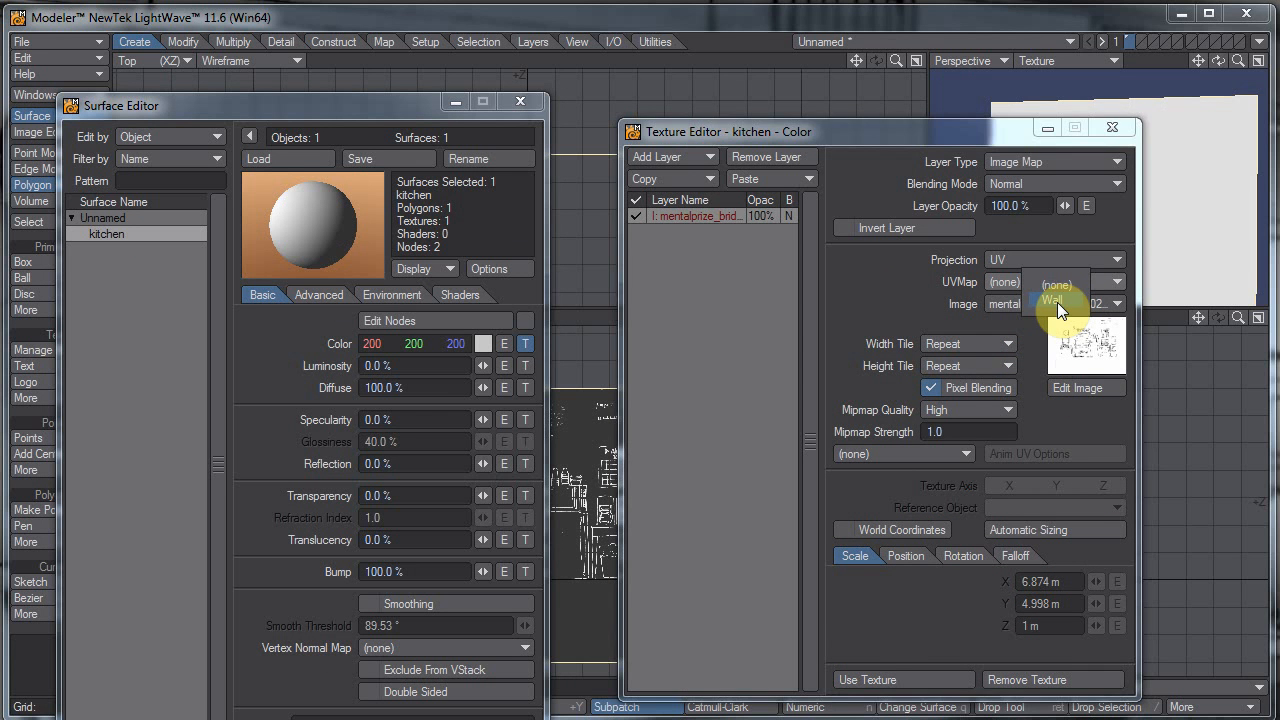
{"action": "left_click", "coordinate": [1057, 302]}
{"action": "left_click", "coordinate": [1112, 127]}
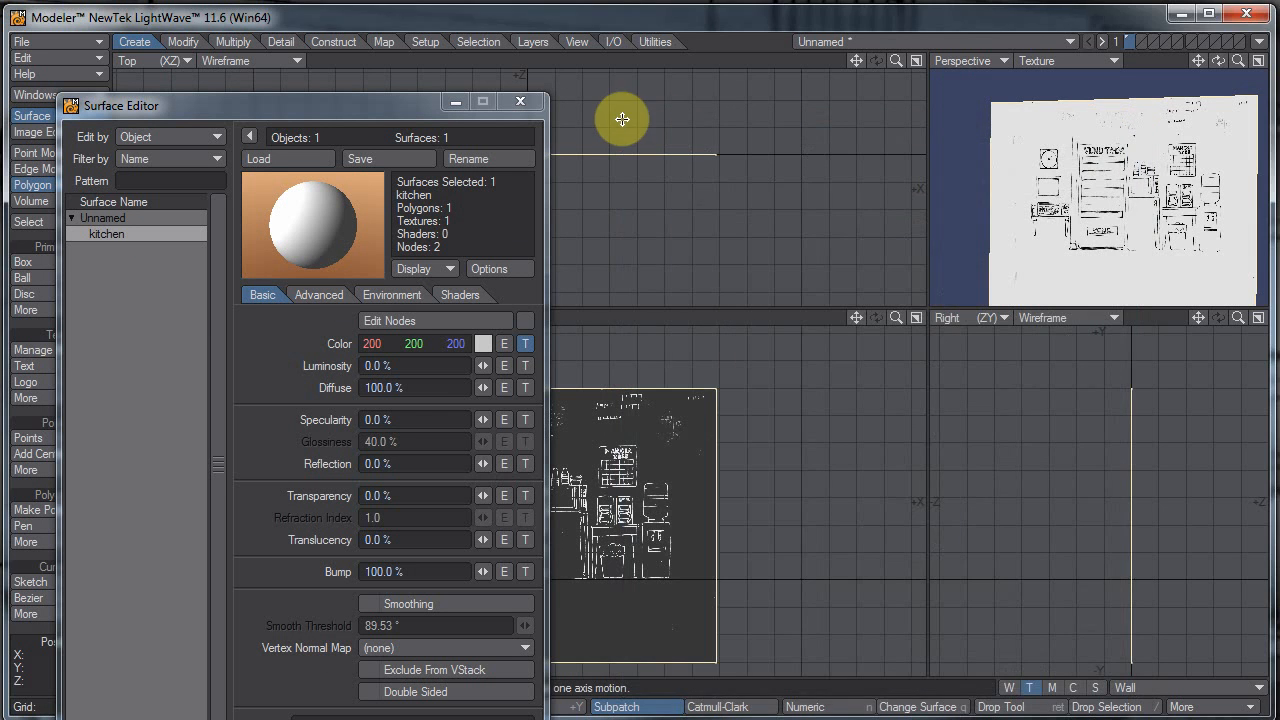
{"action": "left_click", "coordinate": [520, 101]}
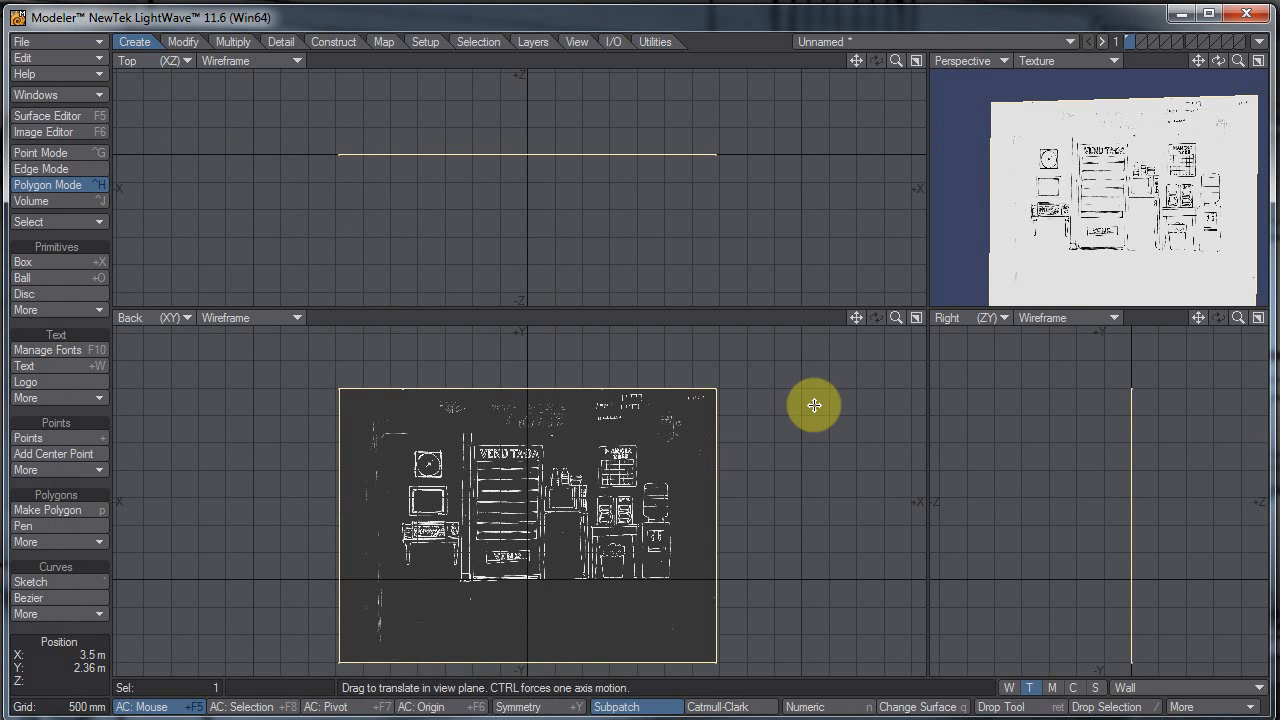
Step: Try moving the polygon around in the Back view to test the UV-mapped texture, and undo the moves
{"action": "key", "text": "space"}
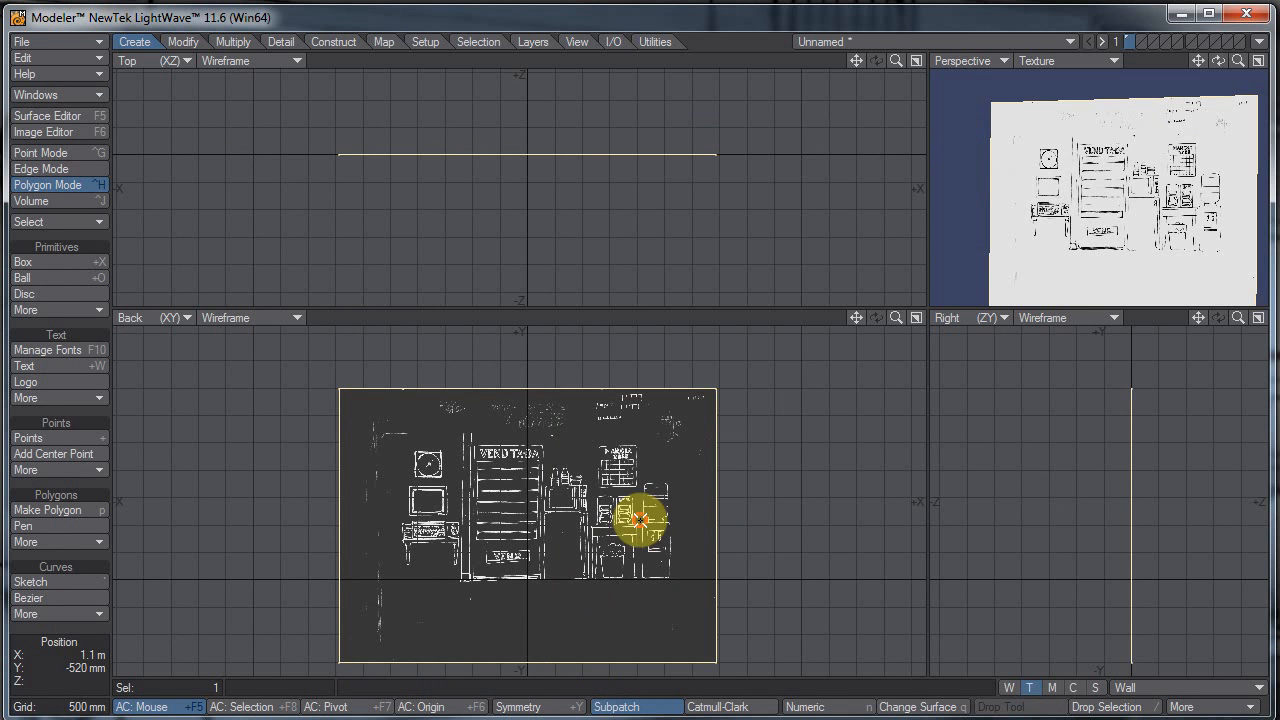
{"action": "key", "text": "t"}
{"action": "left_click_drag", "start_coordinate": [803, 543], "coordinate": [874, 719]}
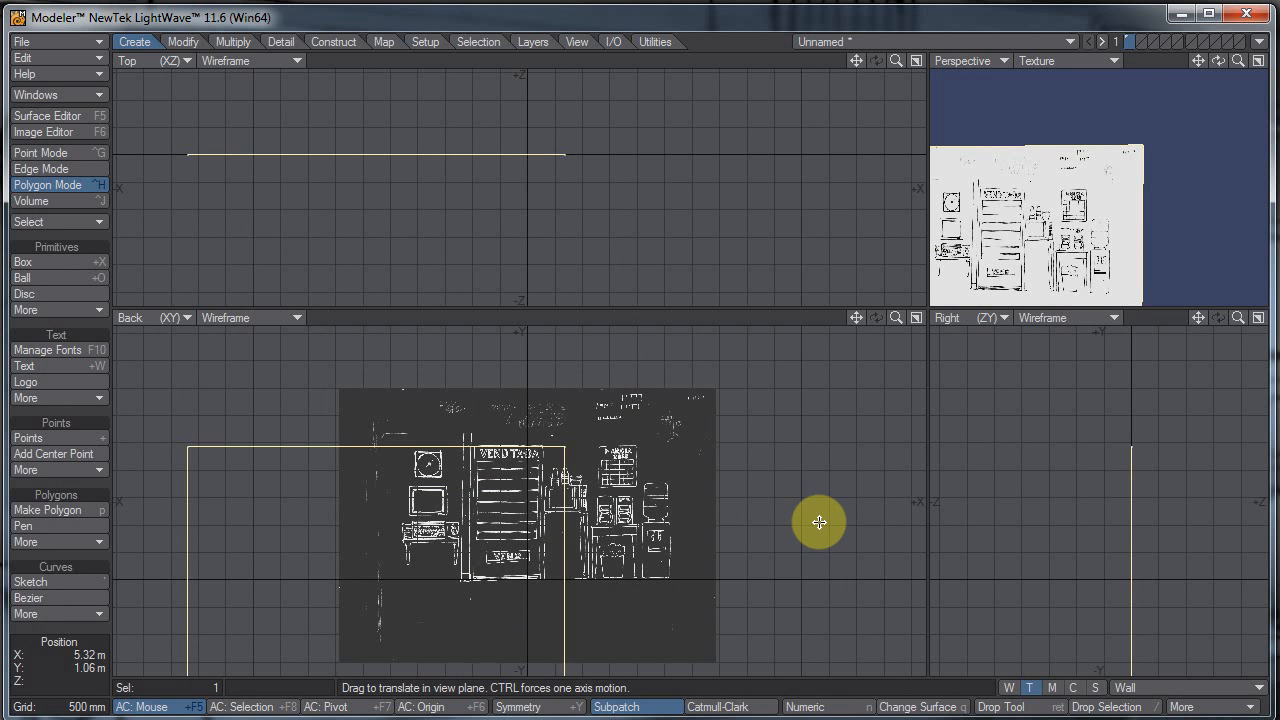
{"action": "key", "text": "ctrl+z"}
{"action": "key", "text": "ctrl+z"}
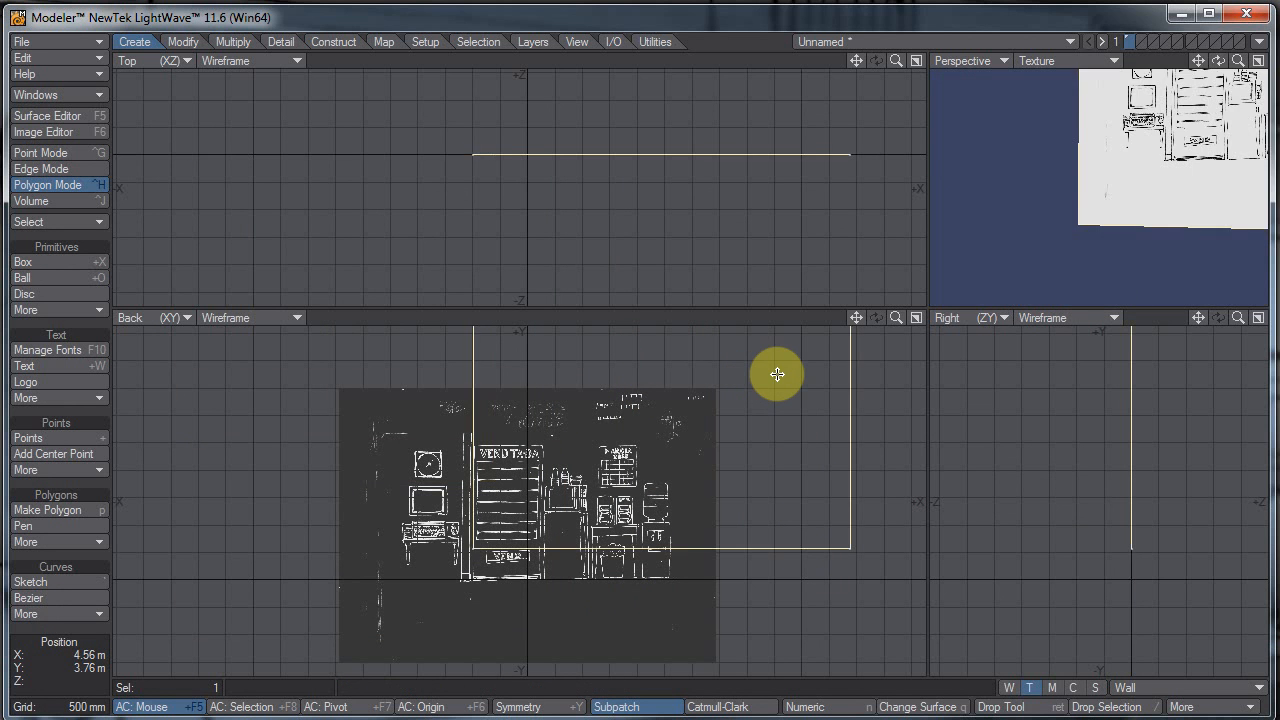
Step: Fit the views to the polygon, check the backdrop options for the TopR viewport, and close Display Options
{"action": "key", "text": "a"}
{"action": "left_click_drag", "start_coordinate": [1080, 180], "coordinate": [956, 284], "text": "alt"}
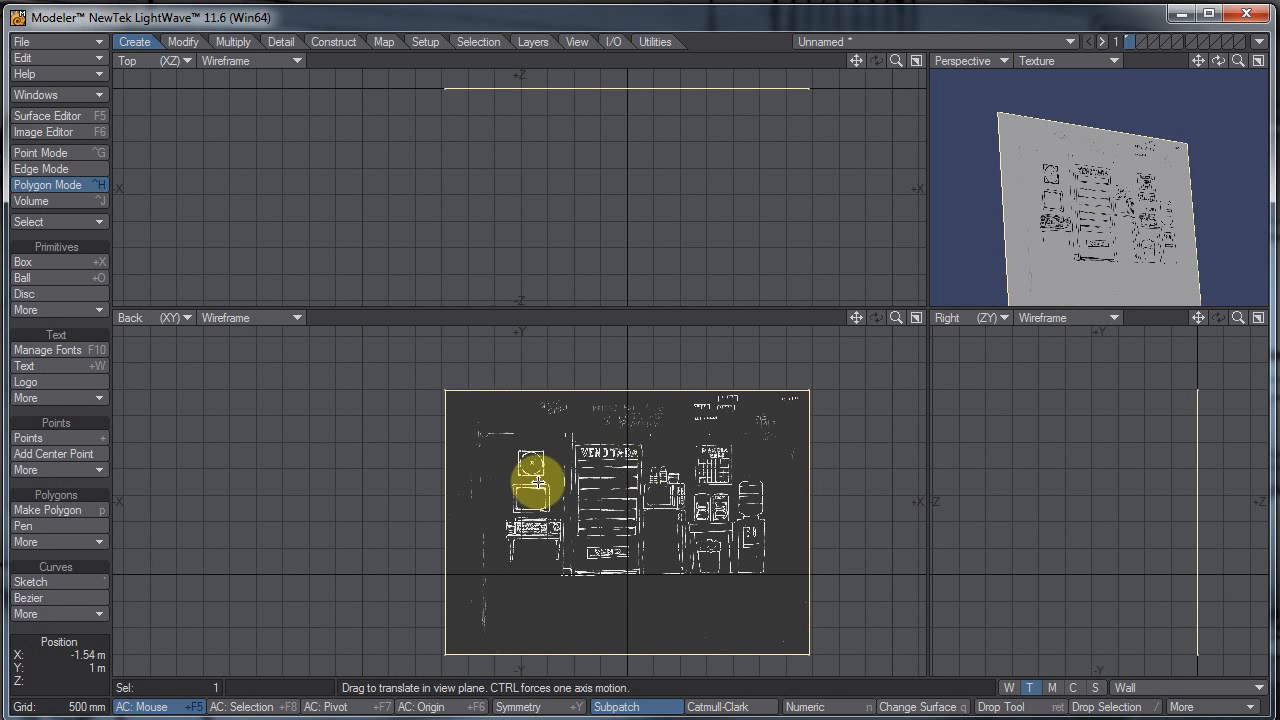
{"action": "key", "text": "d"}
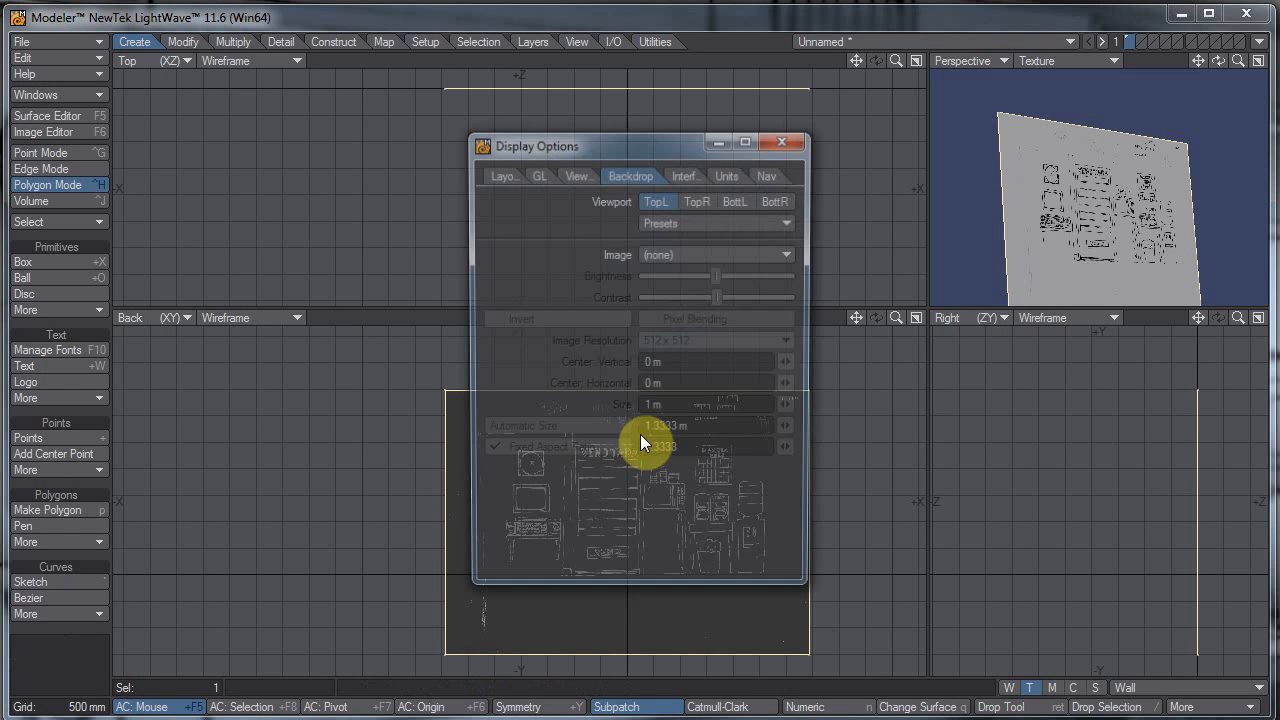
{"action": "left_click", "coordinate": [704, 198]}
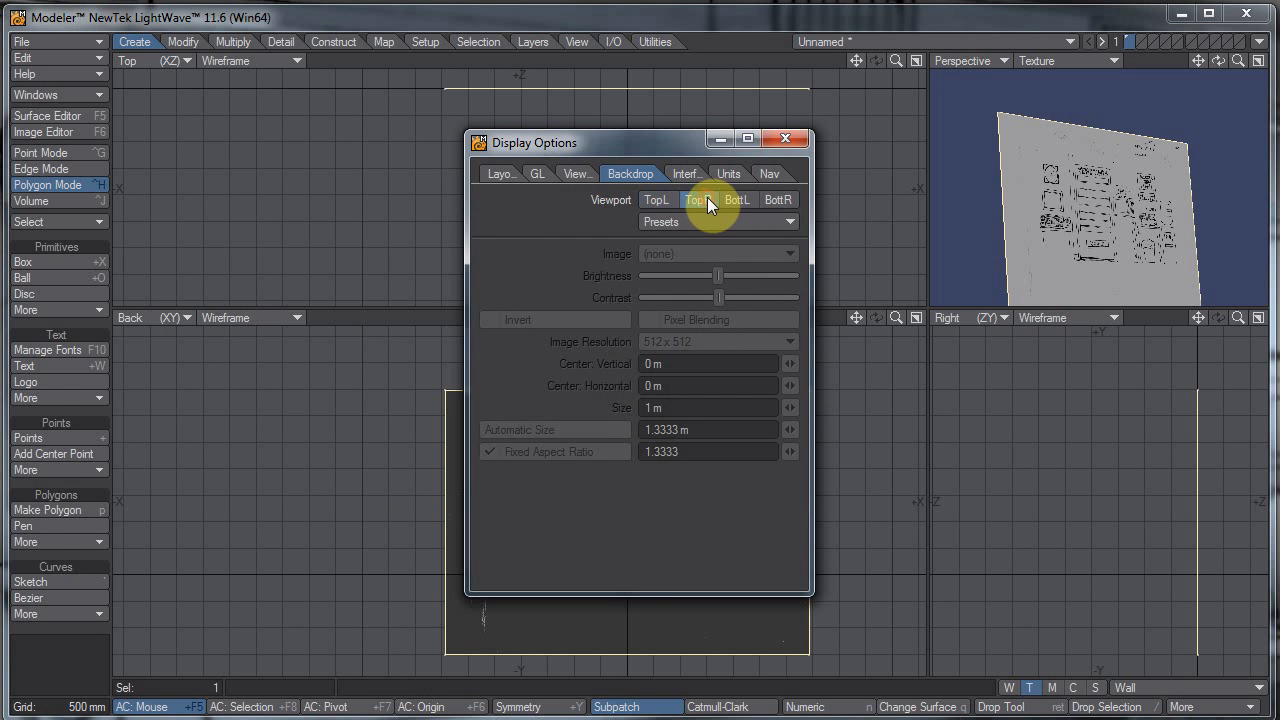
{"action": "left_click", "coordinate": [806, 137]}
Step: Enlarge the Perspective viewport relative to the other three views and inspect the textured polygon at an angle
{"action": "left_click_drag", "start_coordinate": [1014, 129], "coordinate": [1050, 166], "text": "alt"}
{"action": "scroll", "coordinate": [1121, 176], "scroll_direction": "down", "scroll_amount": 3}
{"action": "left_click_drag", "start_coordinate": [926, 306], "coordinate": [594, 374]}
{"action": "scroll", "coordinate": [489, 535], "scroll_direction": "up", "scroll_amount": 2}
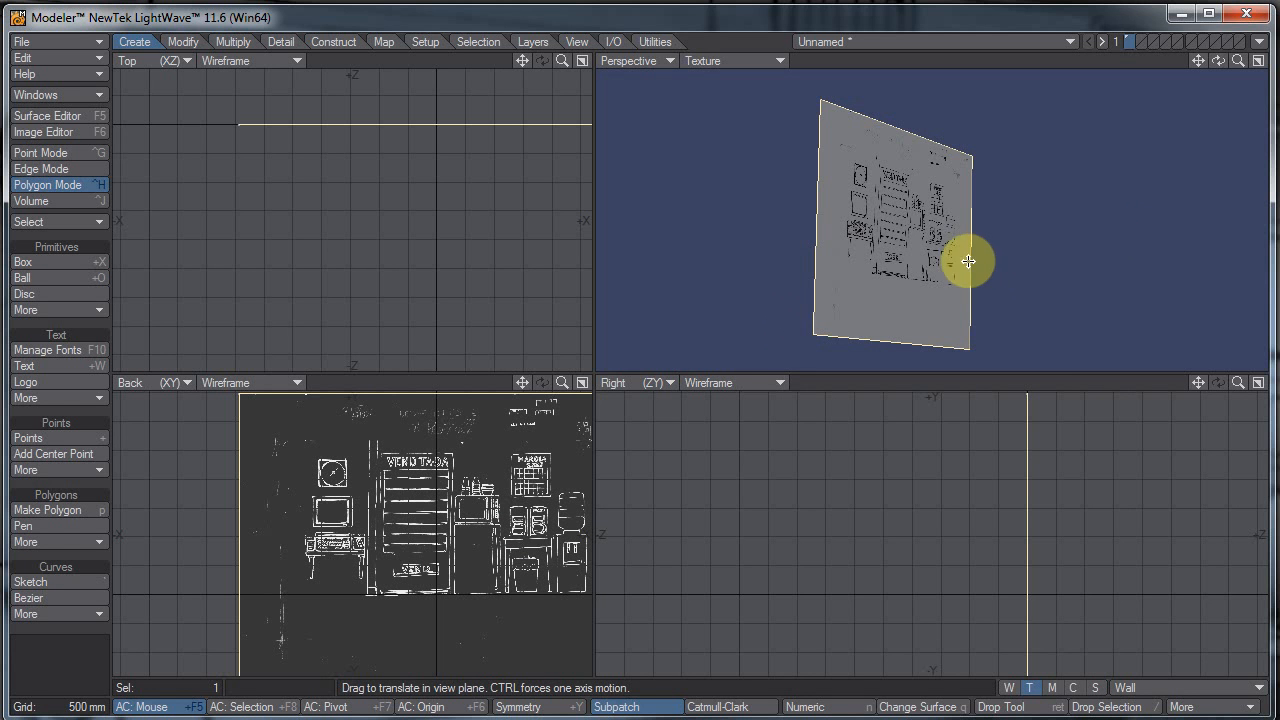
{"action": "left_click_drag", "start_coordinate": [943, 229], "coordinate": [752, 360], "text": "alt"}
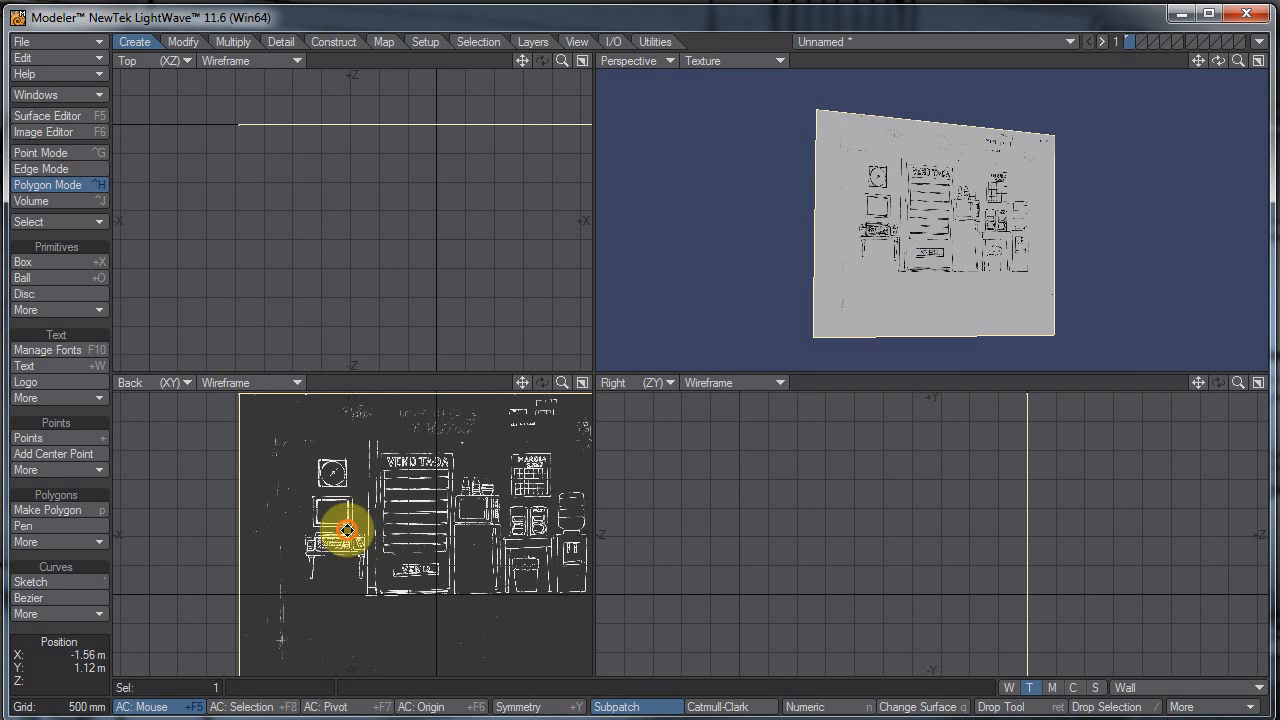
Step: Cut the polygon vertically with the Knife tool in the Back view, between the monitor desk and the vending machine
{"action": "scroll", "coordinate": [330, 527], "scroll_direction": "down", "scroll_amount": 2}
{"action": "key", "text": "shift+k"}
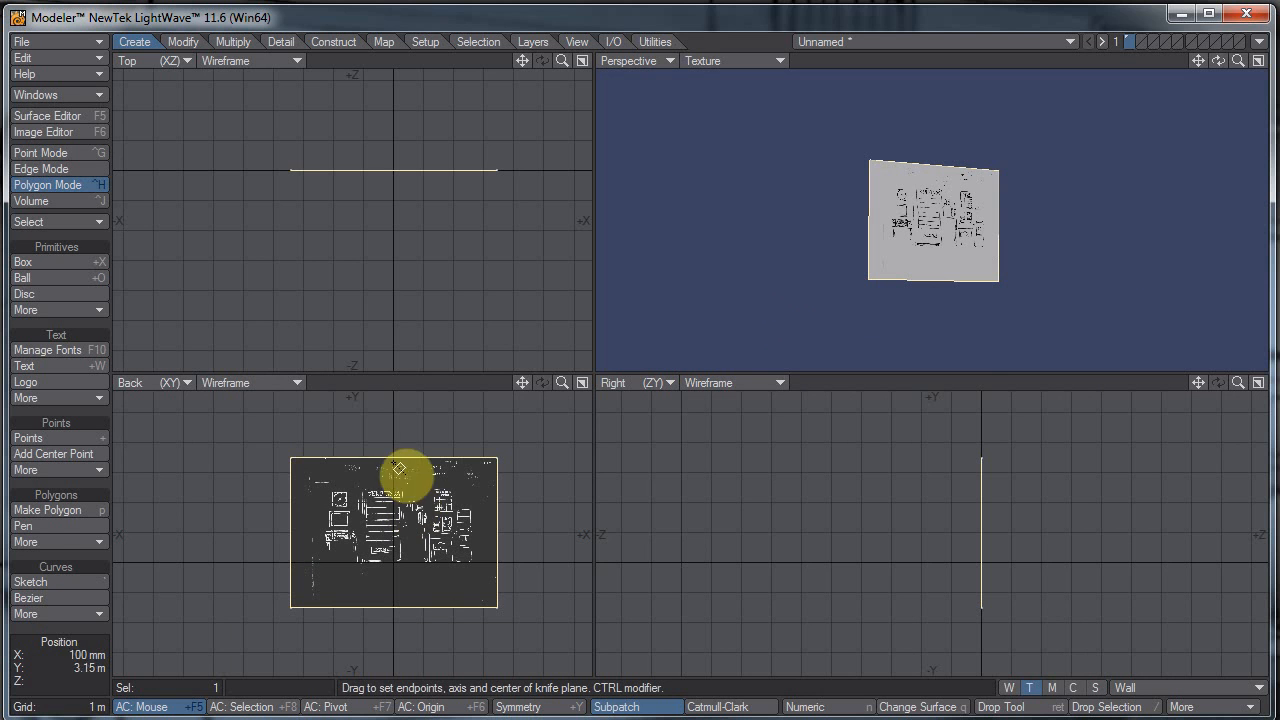
{"action": "left_click_drag", "start_coordinate": [360, 446], "coordinate": [360, 662]}
{"action": "key", "text": "Return"}
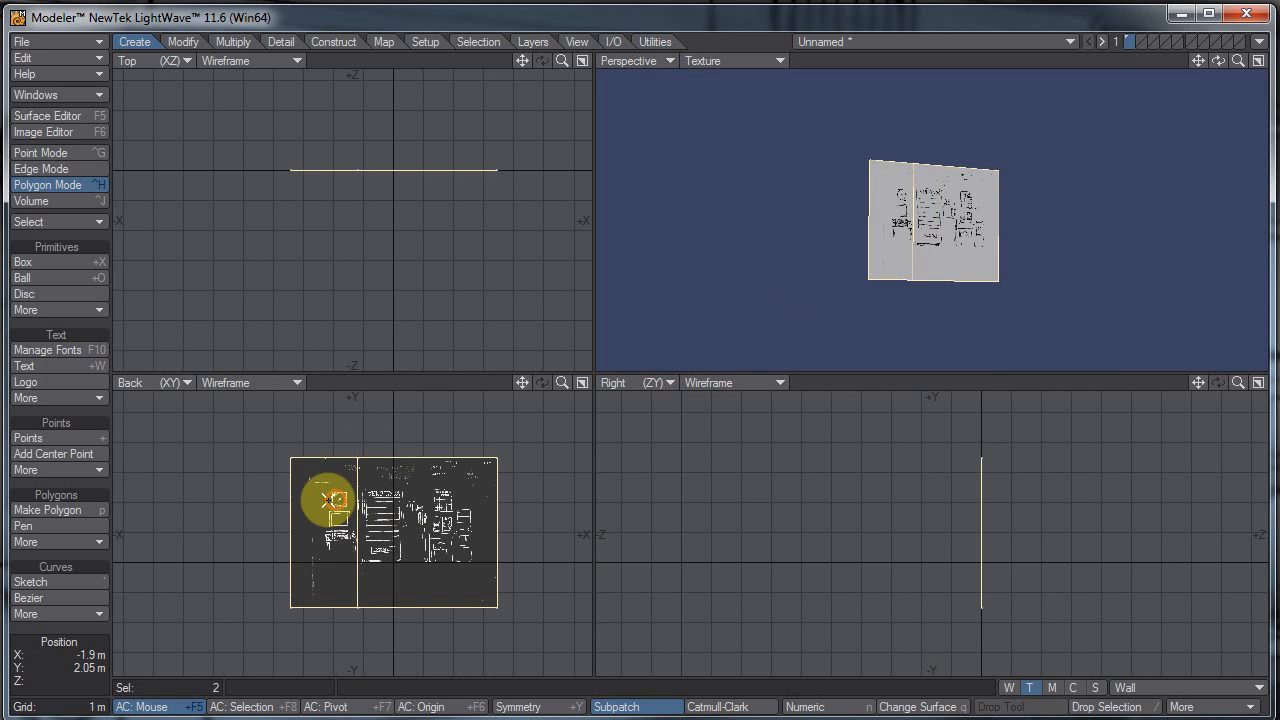
Step: Try deleting the larger piece containing the vending machine while keeping the desk piece, and undo the deletion
{"action": "mouse_move", "coordinate": [328, 500]}
{"action": "left_mouse_down"}
{"action": "mouse_move", "coordinate": [243, 506]}
{"action": "mouse_move", "coordinate": [260, 508]}
{"action": "left_mouse_up"}
{"action": "key", "text": "Delete"}
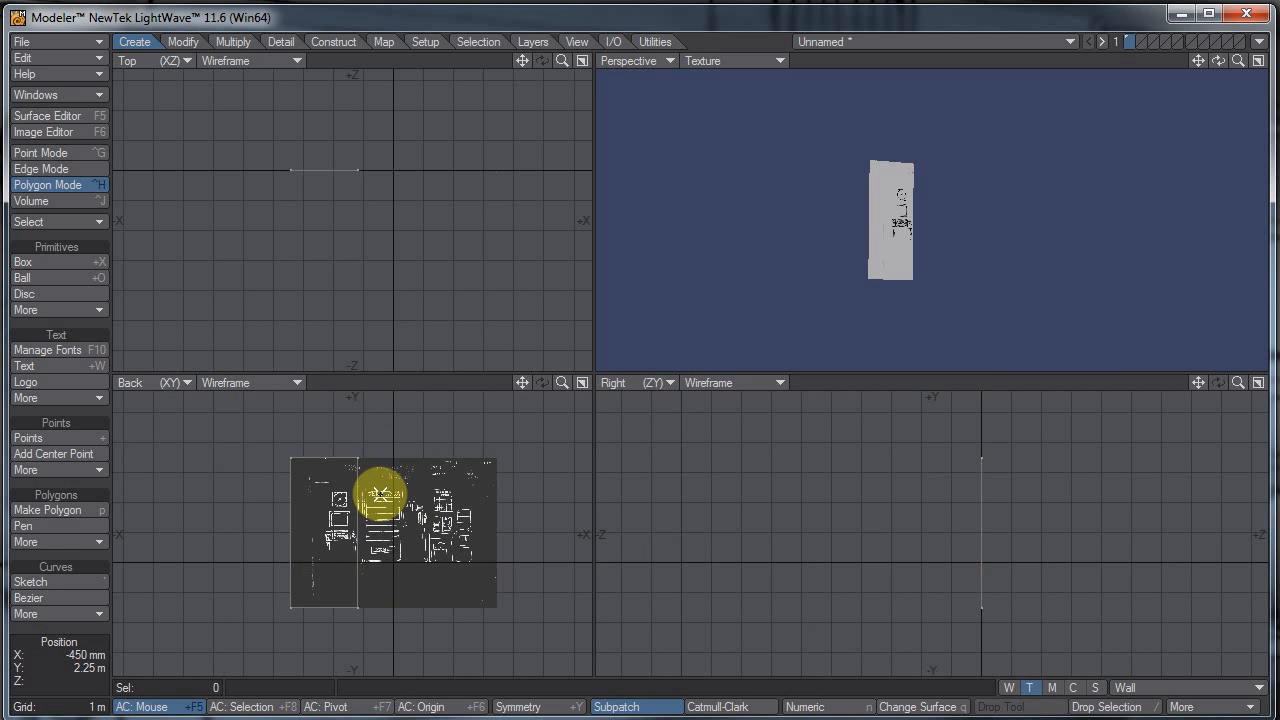
{"action": "key", "text": "u"}
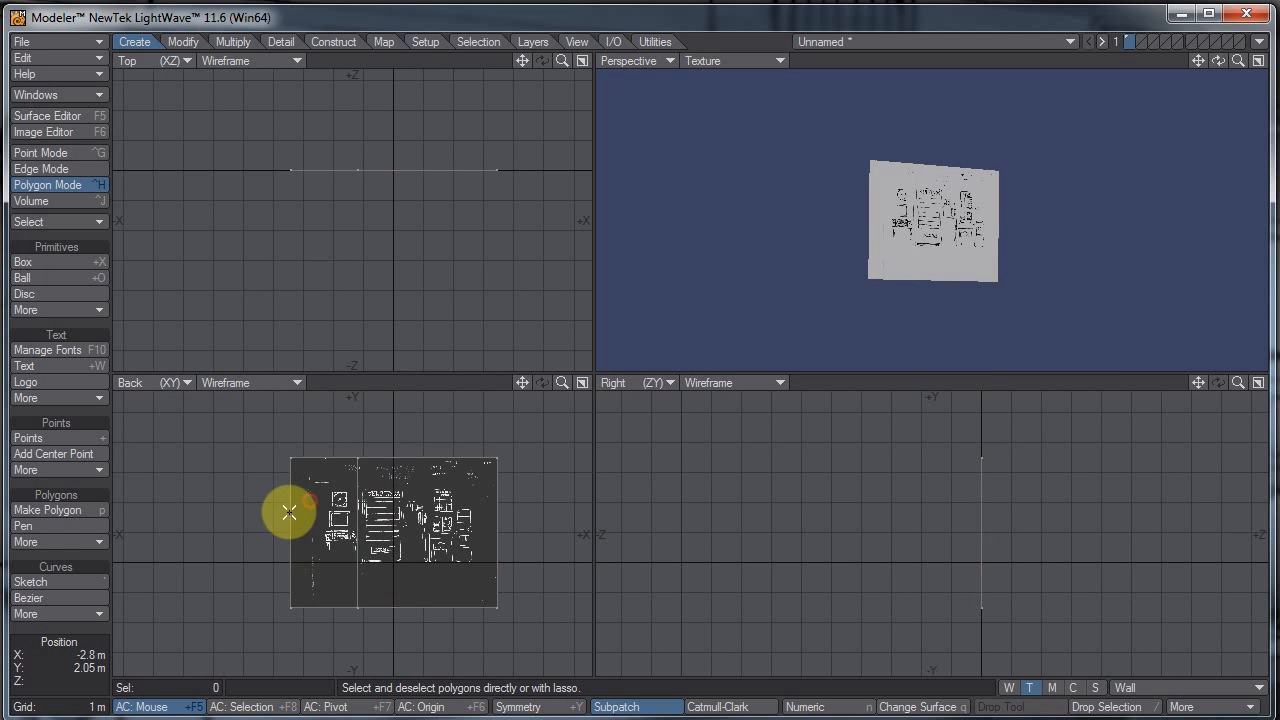
Step: Try moving the narrow desk piece past the far side of the other piece, compare their textures in Perspective, and undo the move
{"action": "left_click", "coordinate": [289, 512]}
{"action": "key", "text": "t"}
{"action": "left_click_drag", "start_coordinate": [377, 547], "coordinate": [597, 547]}
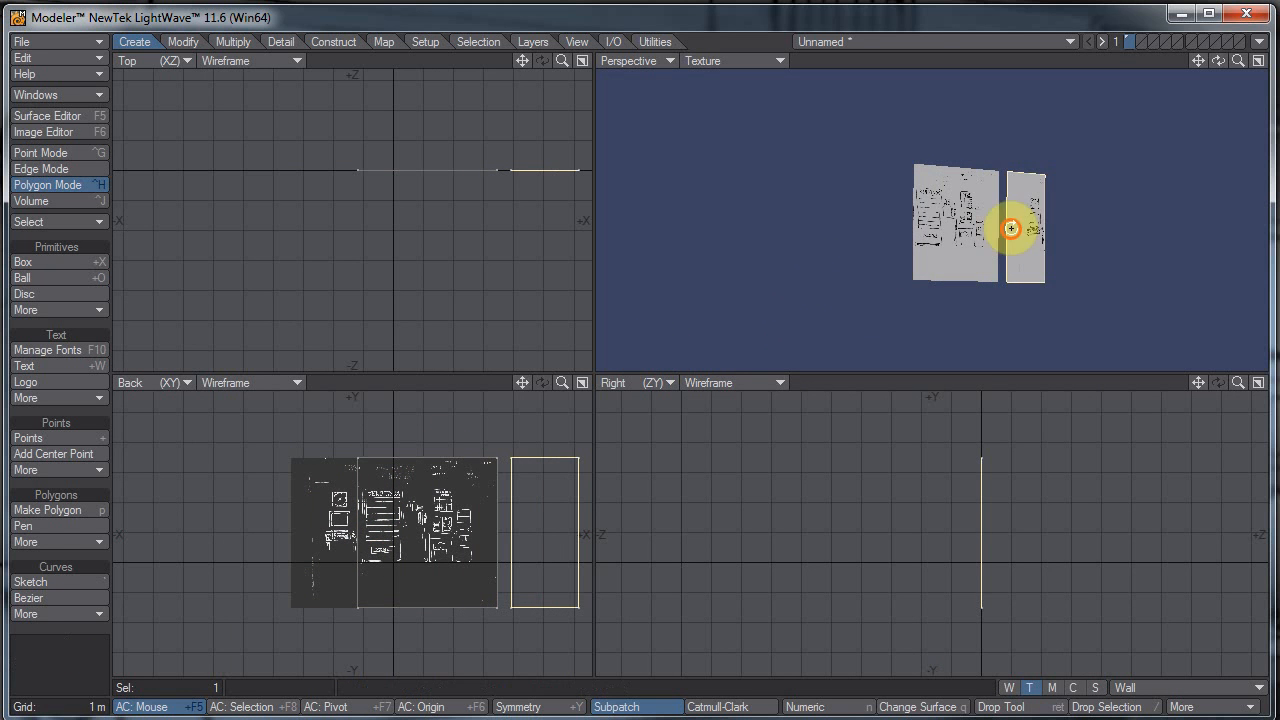
{"action": "left_click_drag", "start_coordinate": [1011, 228], "coordinate": [910, 223], "text": "alt"}
{"action": "left_click_drag", "start_coordinate": [1126, 229], "coordinate": [1267, 229], "text": "ctrl+alt"}
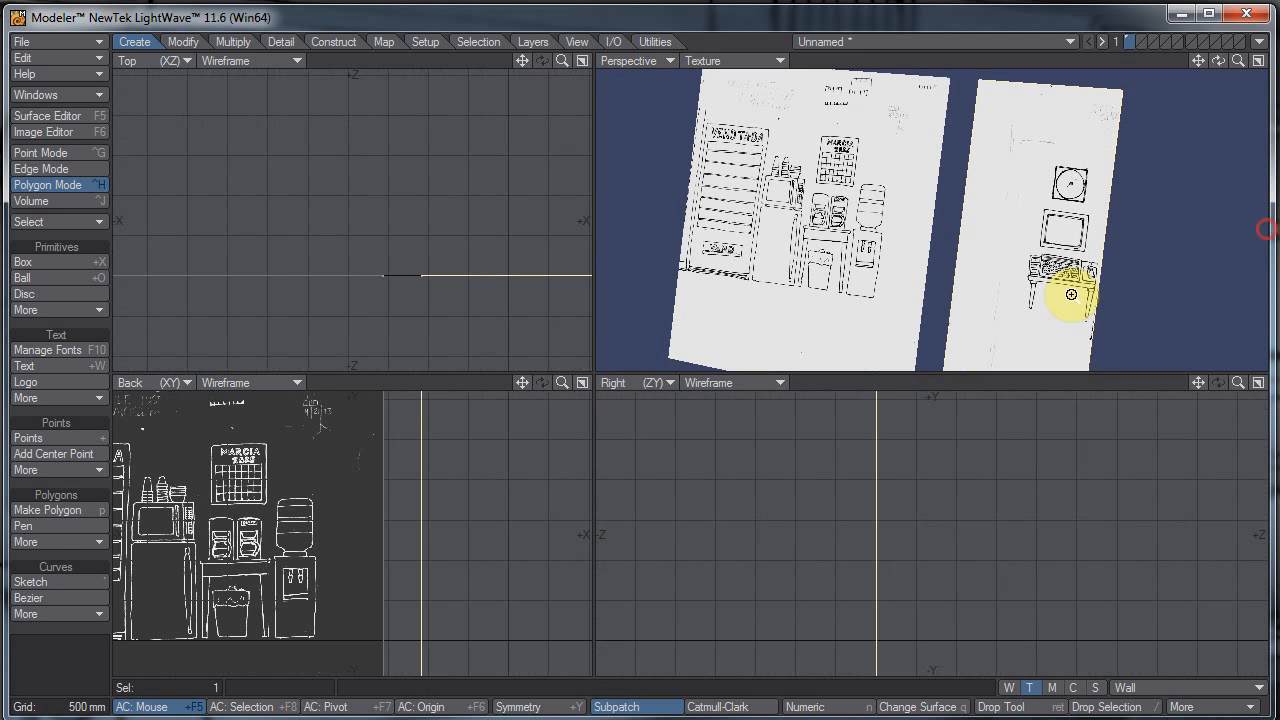
{"action": "left_click_drag", "start_coordinate": [438, 528], "coordinate": [348, 559], "text": "ctrl+alt"}
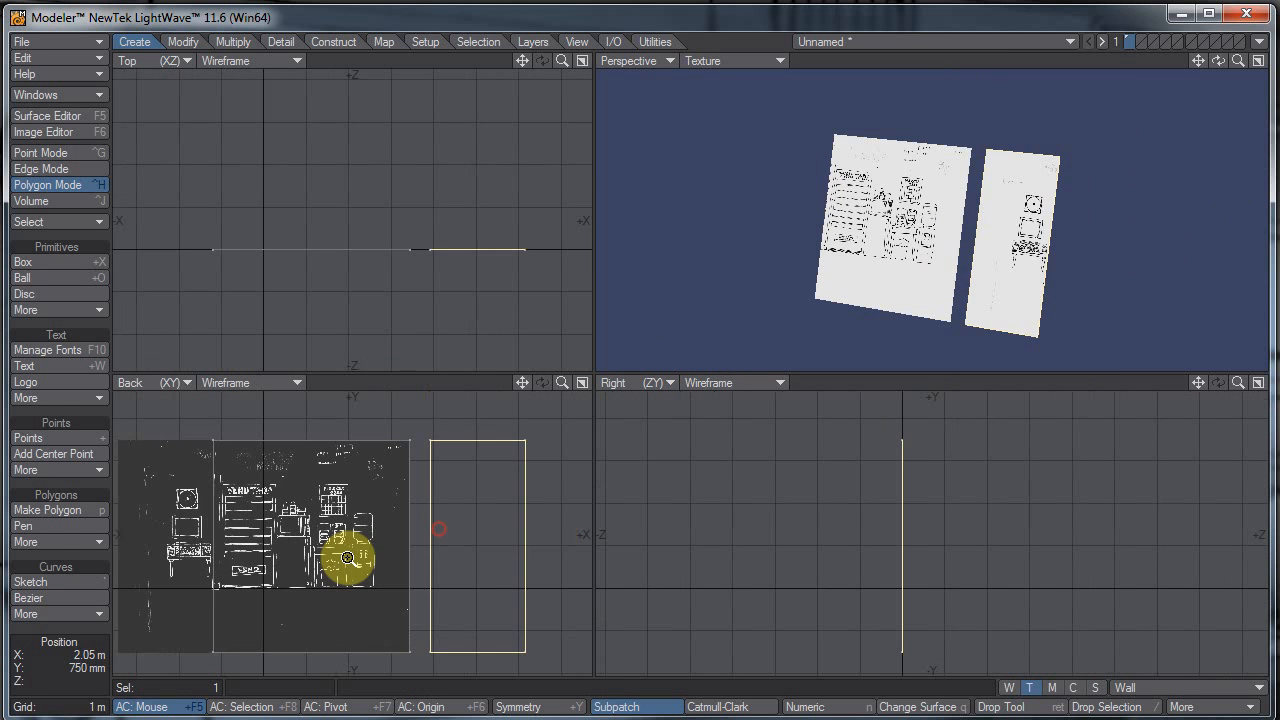
{"action": "key", "text": "ctrl+z"}
Step: Isolate the narrow desk piece by hiding the rest, clear the selection to inspect it, and unhide the other piece
{"action": "key", "text": "equal"}
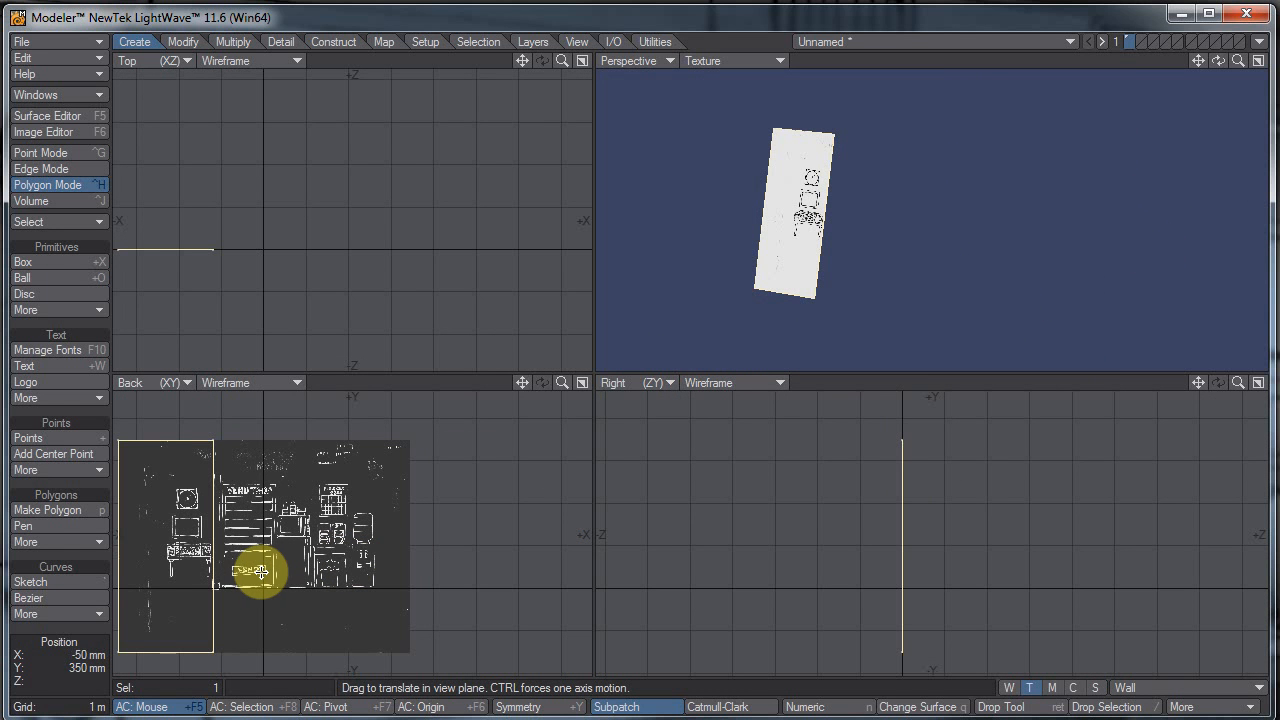
{"action": "key", "text": "space"}
{"action": "key", "text": "slash"}
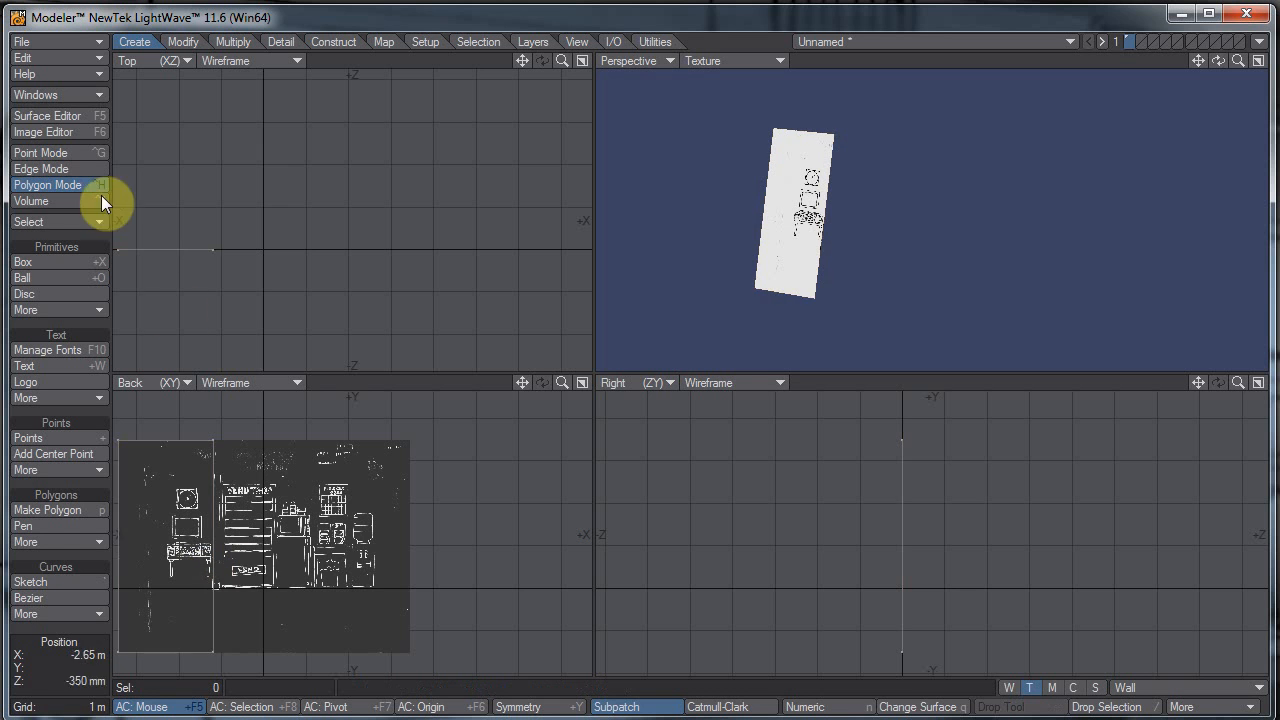
{"action": "left_click", "coordinate": [80, 154]}
{"action": "left_click_drag", "start_coordinate": [312, 537], "coordinate": [447, 516], "text": "alt"}
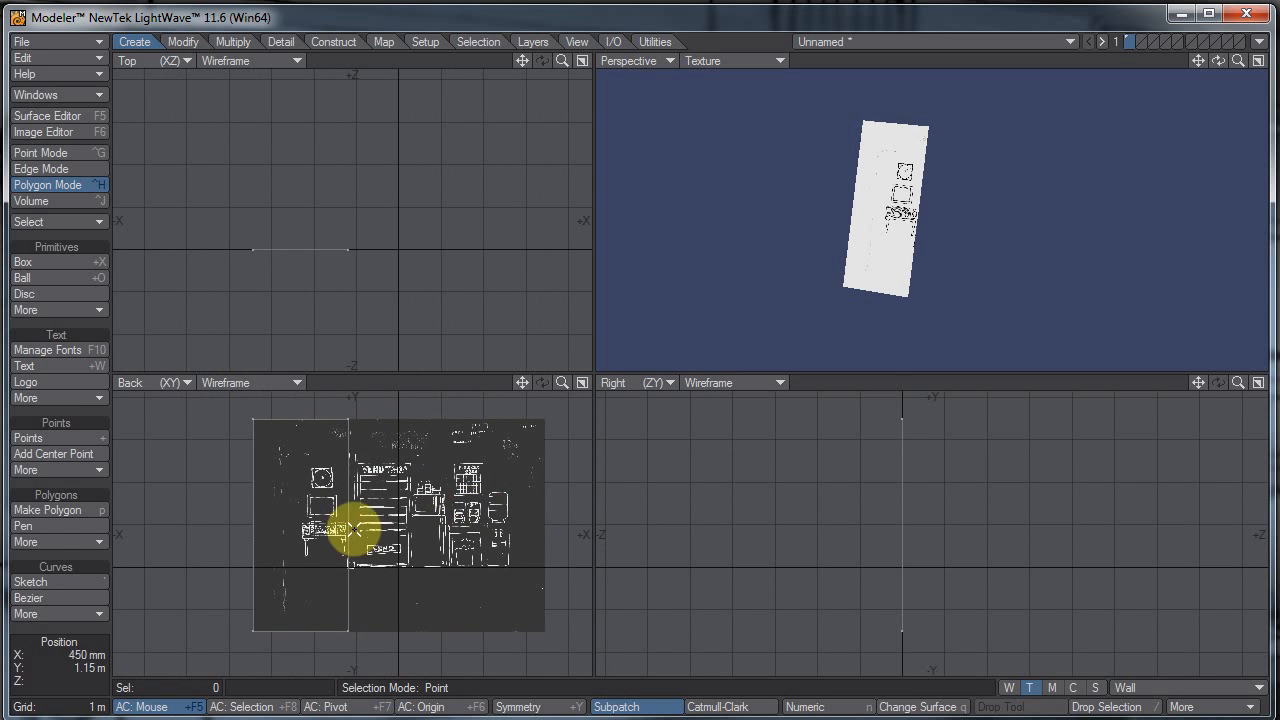
{"action": "left_click_drag", "start_coordinate": [334, 498], "coordinate": [411, 488], "text": "ctrl+alt"}
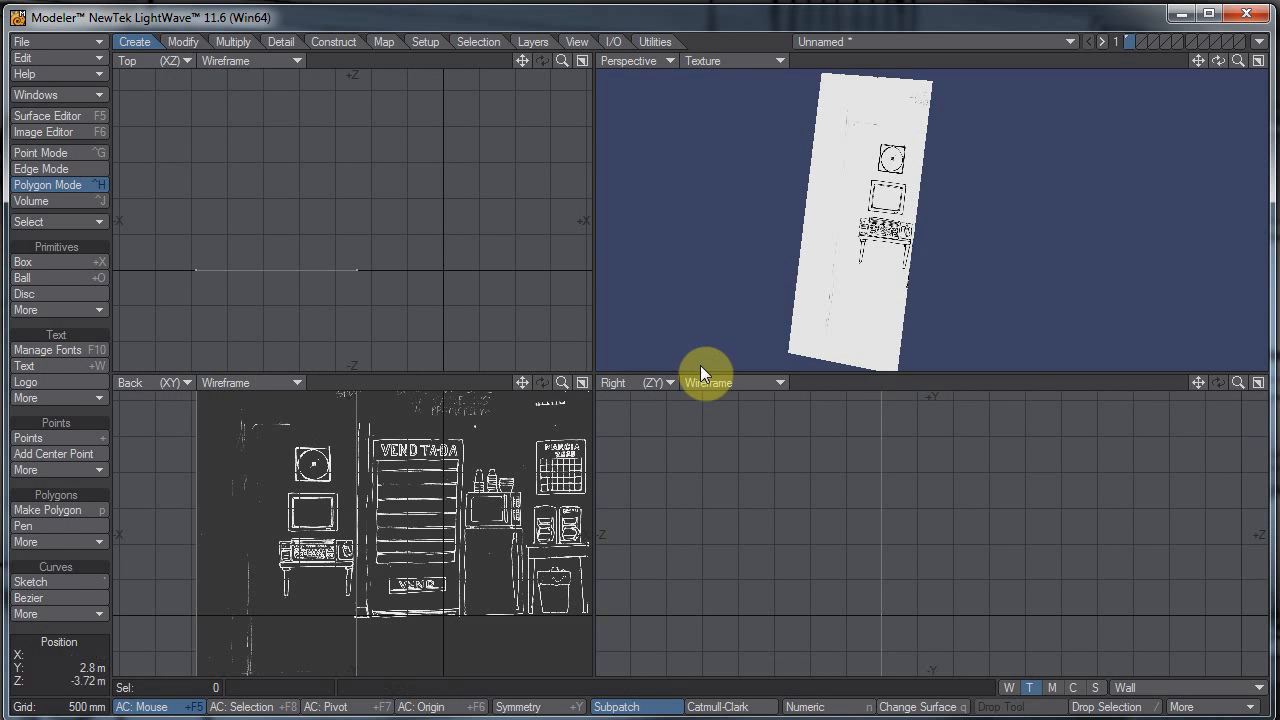
{"action": "left_click", "coordinate": [987, 175]}
{"action": "left_click_drag", "start_coordinate": [976, 209], "coordinate": [947, 198], "text": "ctrl+alt"}
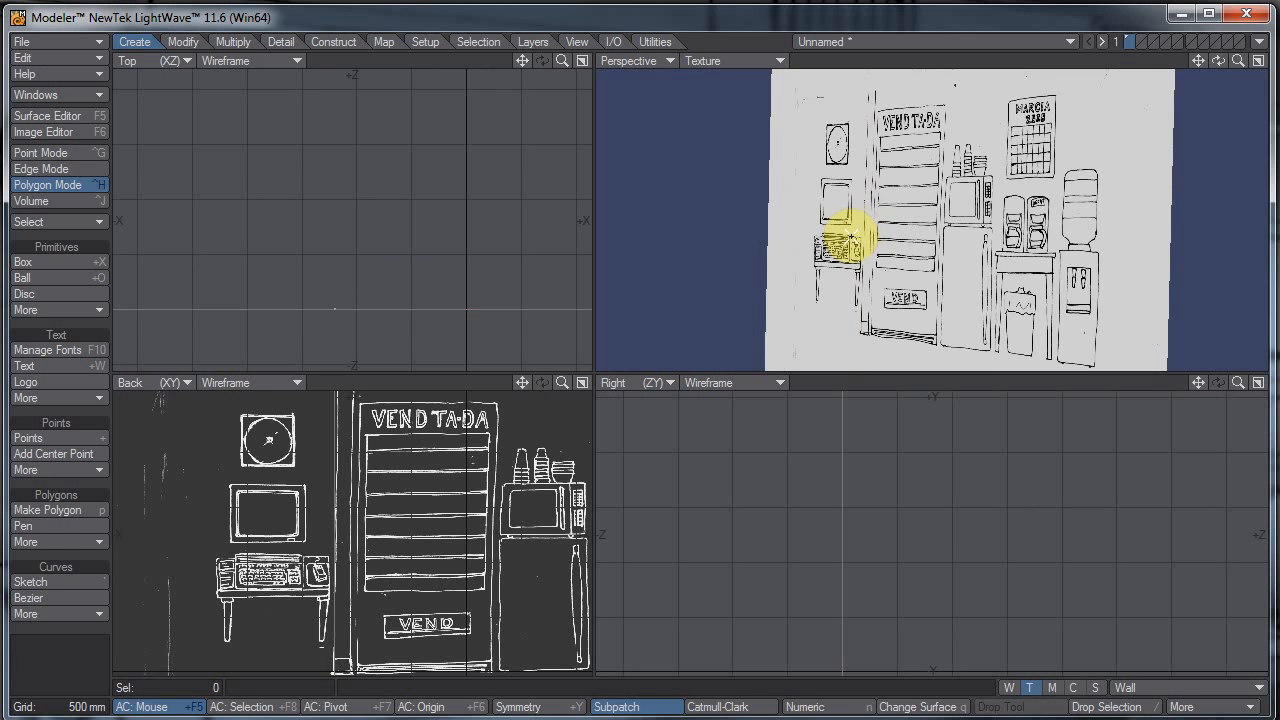
Step: Select the narrow desk piece in the Perspective view to check the seam of the cut, and clear the selection
{"action": "left_click_drag", "start_coordinate": [850, 238], "coordinate": [903, 175], "text": "alt"}
{"action": "left_click", "coordinate": [940, 201]}
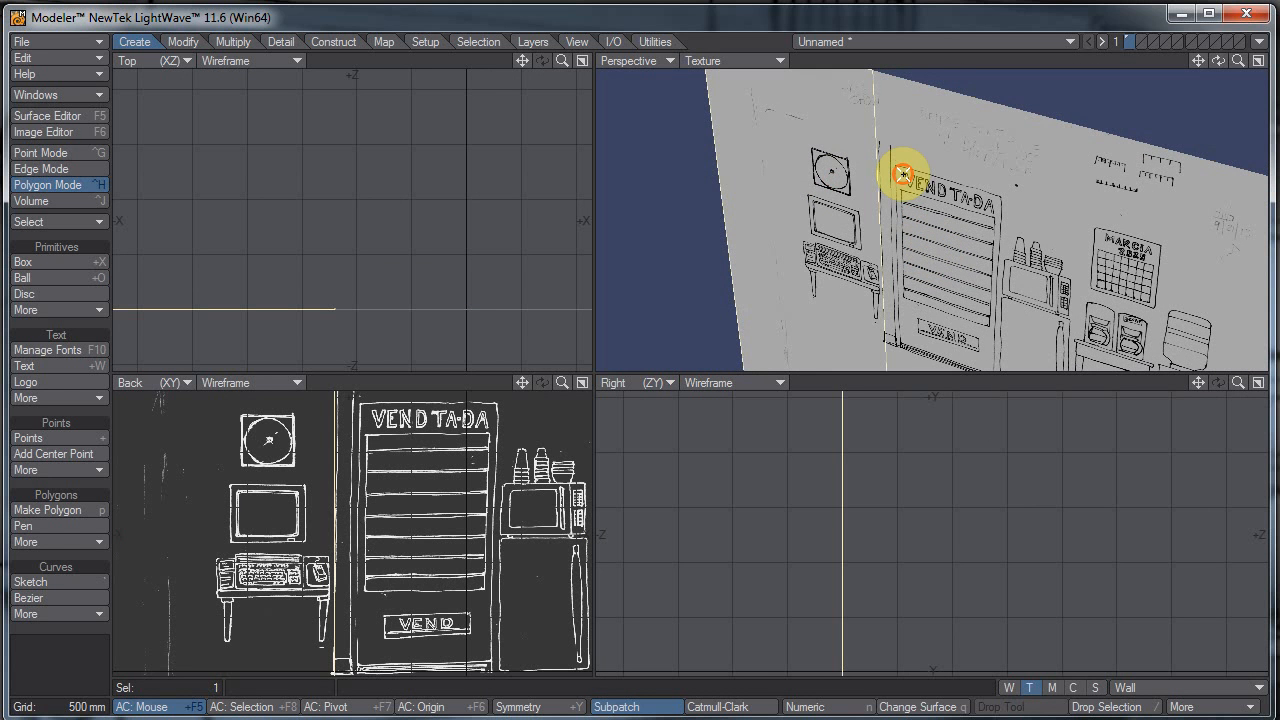
{"action": "left_click", "coordinate": [831, 195]}
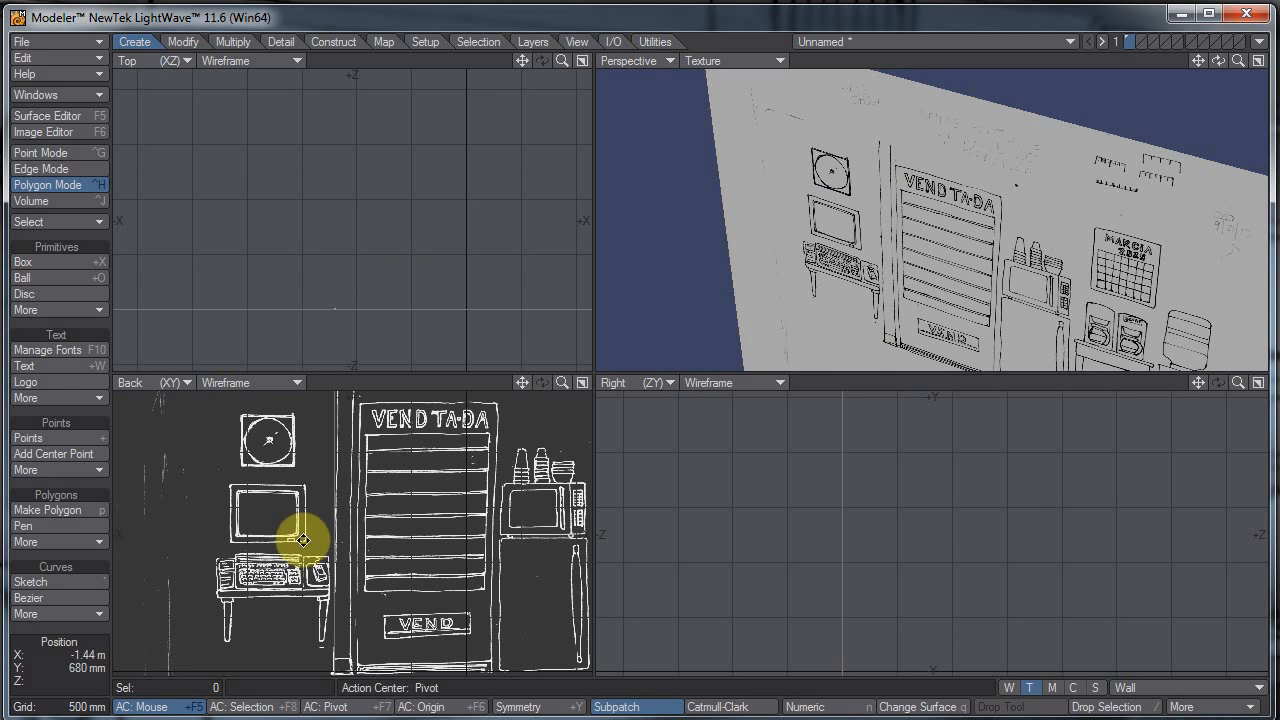
{"action": "left_click_drag", "start_coordinate": [316, 512], "coordinate": [352, 556], "text": "alt"}
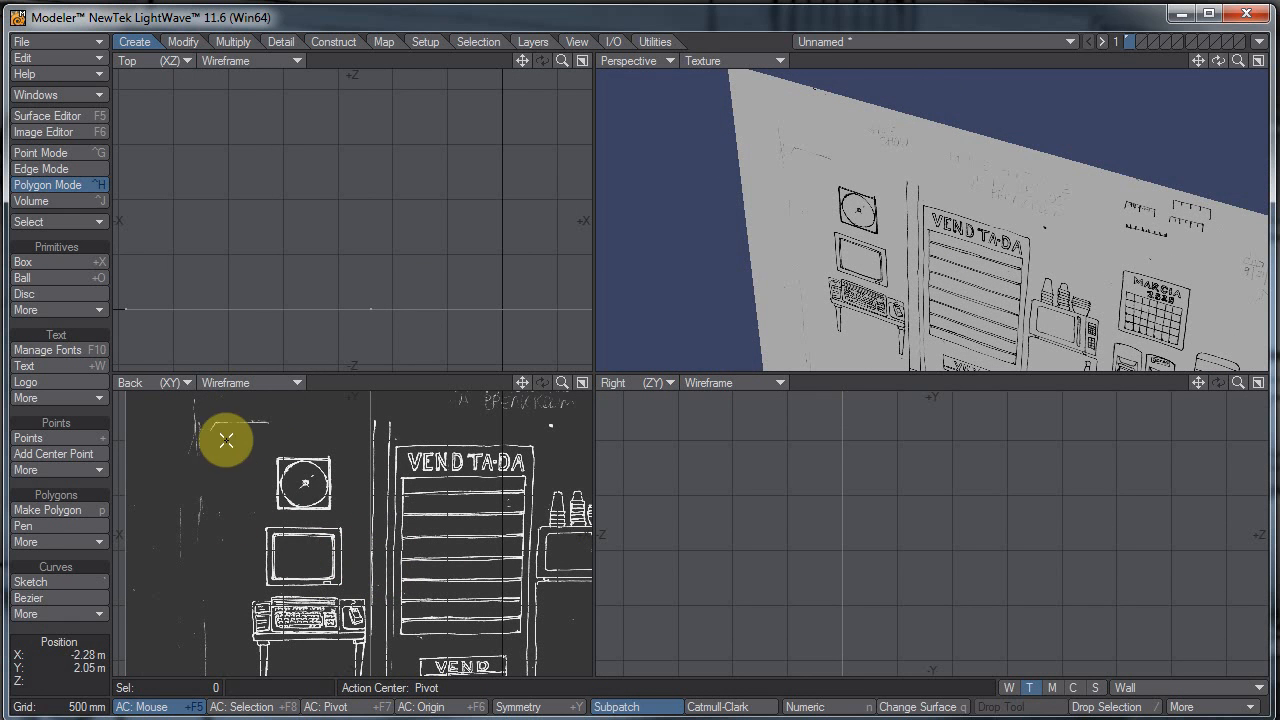
Step: Open the Image Editor, place it over the views, and bring up the brightness, contrast and invert settings for the scanned image
{"action": "left_click", "coordinate": [47, 135]}
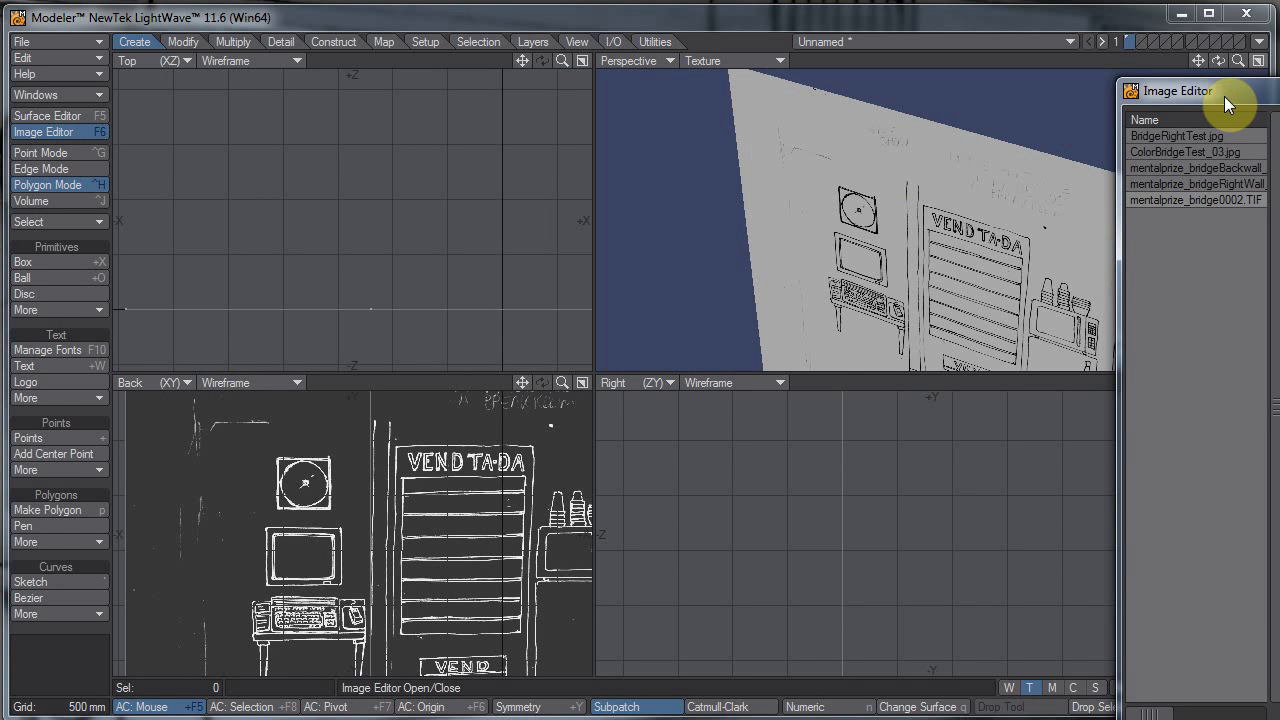
{"action": "left_click_drag", "start_coordinate": [1224, 96], "coordinate": [280, 75]}
{"action": "left_click_drag", "start_coordinate": [180, 73], "coordinate": [182, 74]}
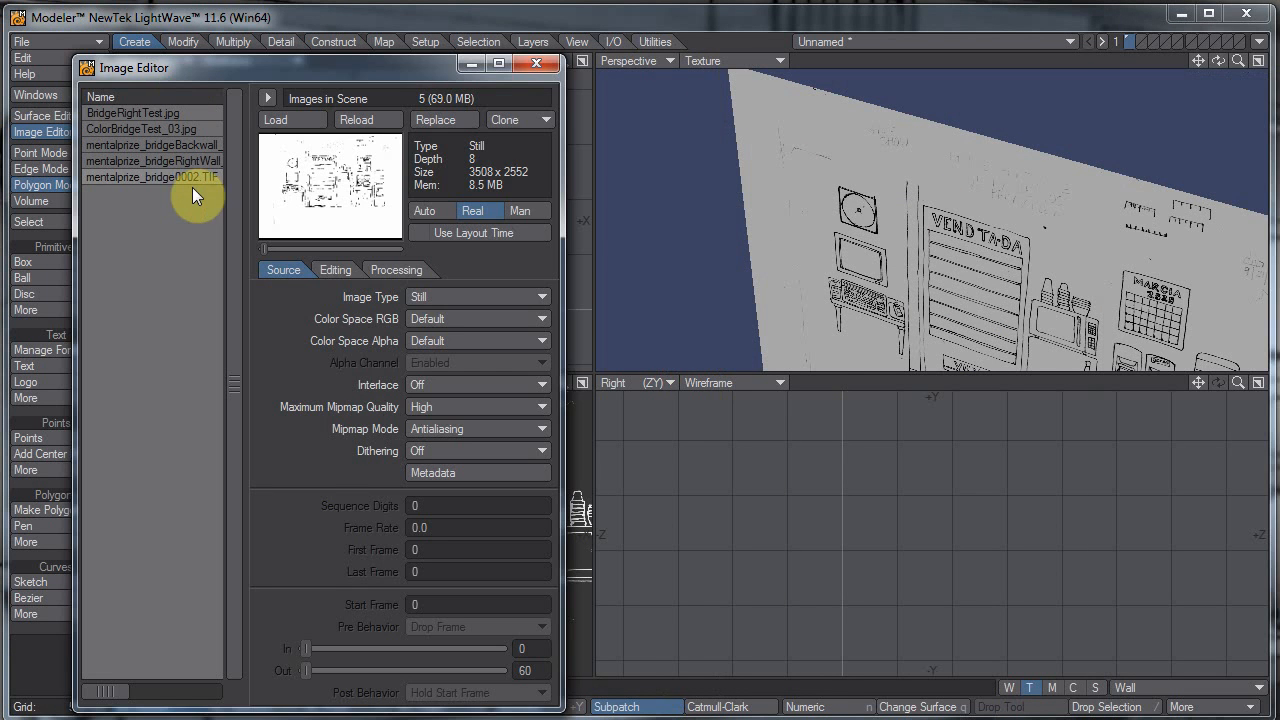
{"action": "left_click", "coordinate": [394, 270]}
{"action": "left_click", "coordinate": [337, 271]}
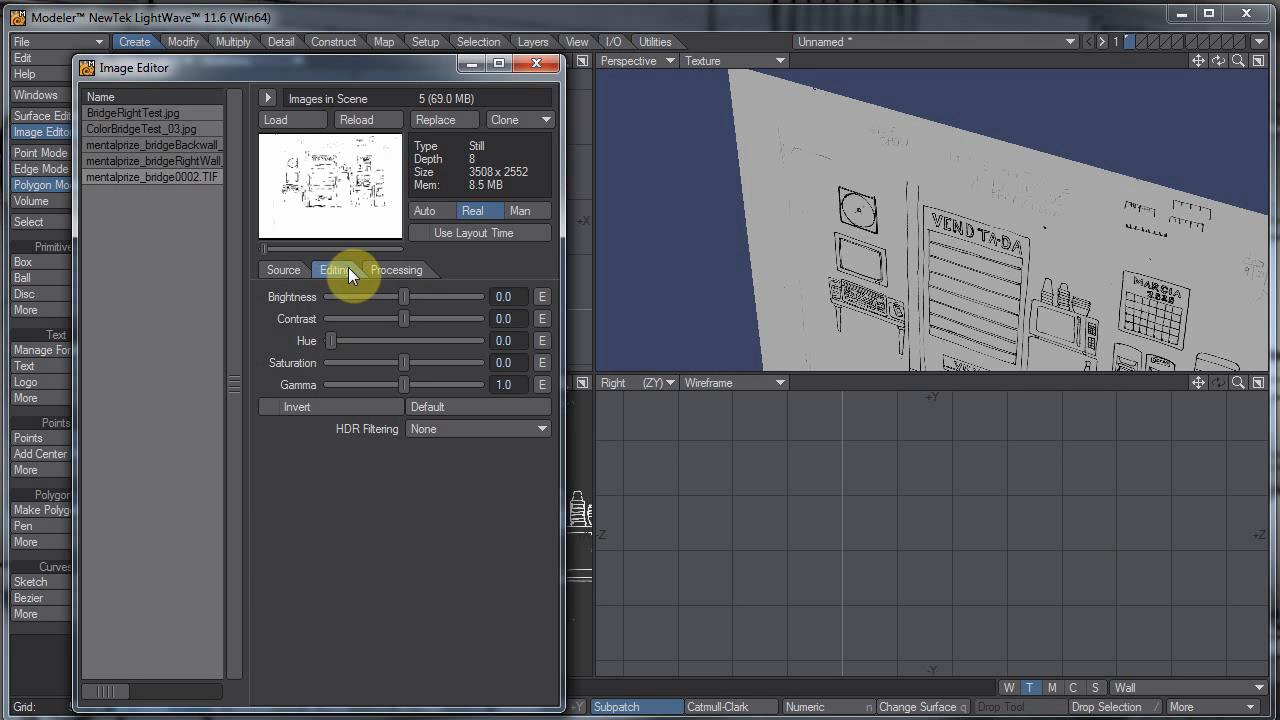
Step: Try darkening the scanned image with brightness -0.8 and contrast -0.87, and raise them to 0.09 and -0.18
{"action": "left_click", "coordinate": [361, 297]}
{"action": "left_click", "coordinate": [358, 318]}
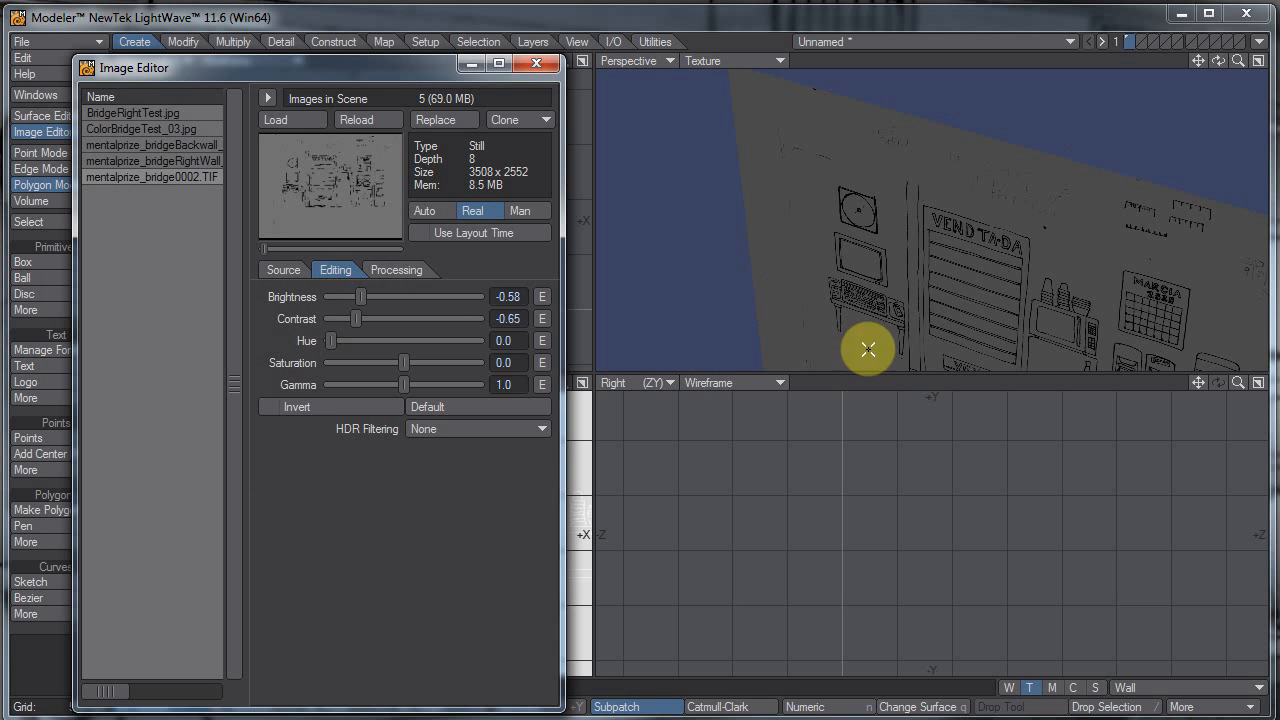
{"action": "left_click_drag", "start_coordinate": [368, 326], "coordinate": [343, 300]}
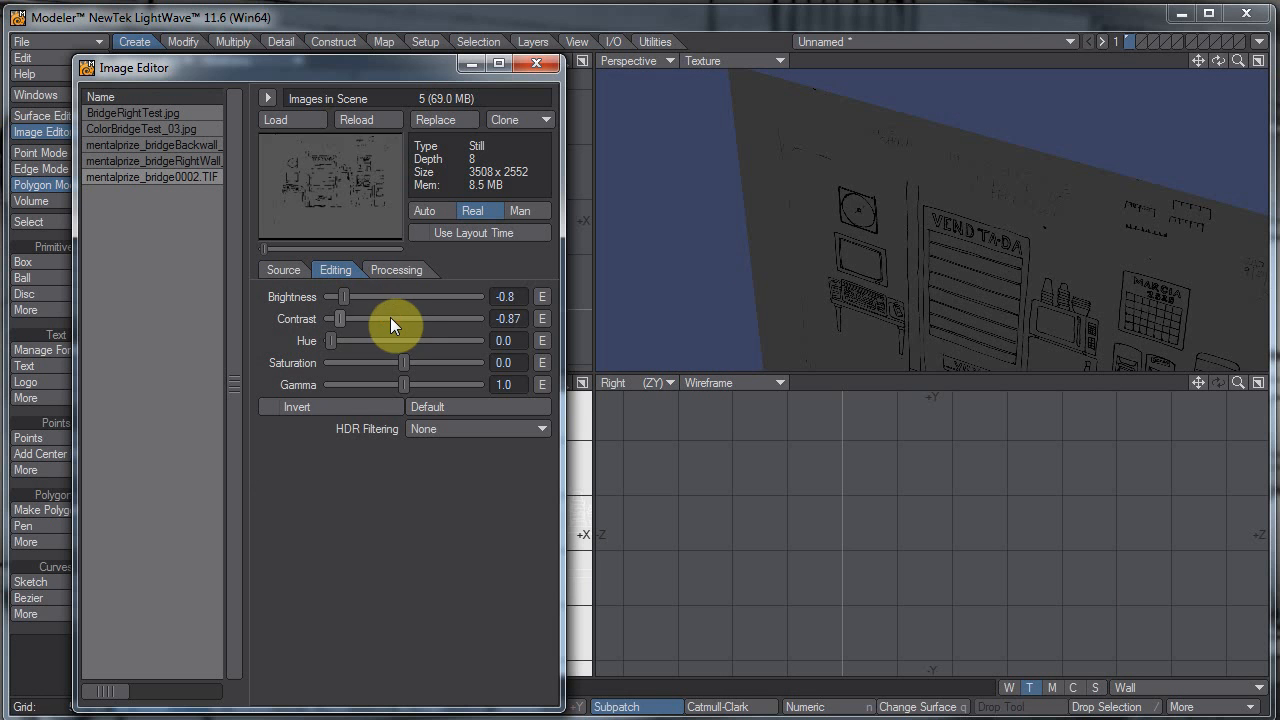
{"action": "left_click", "coordinate": [390, 317]}
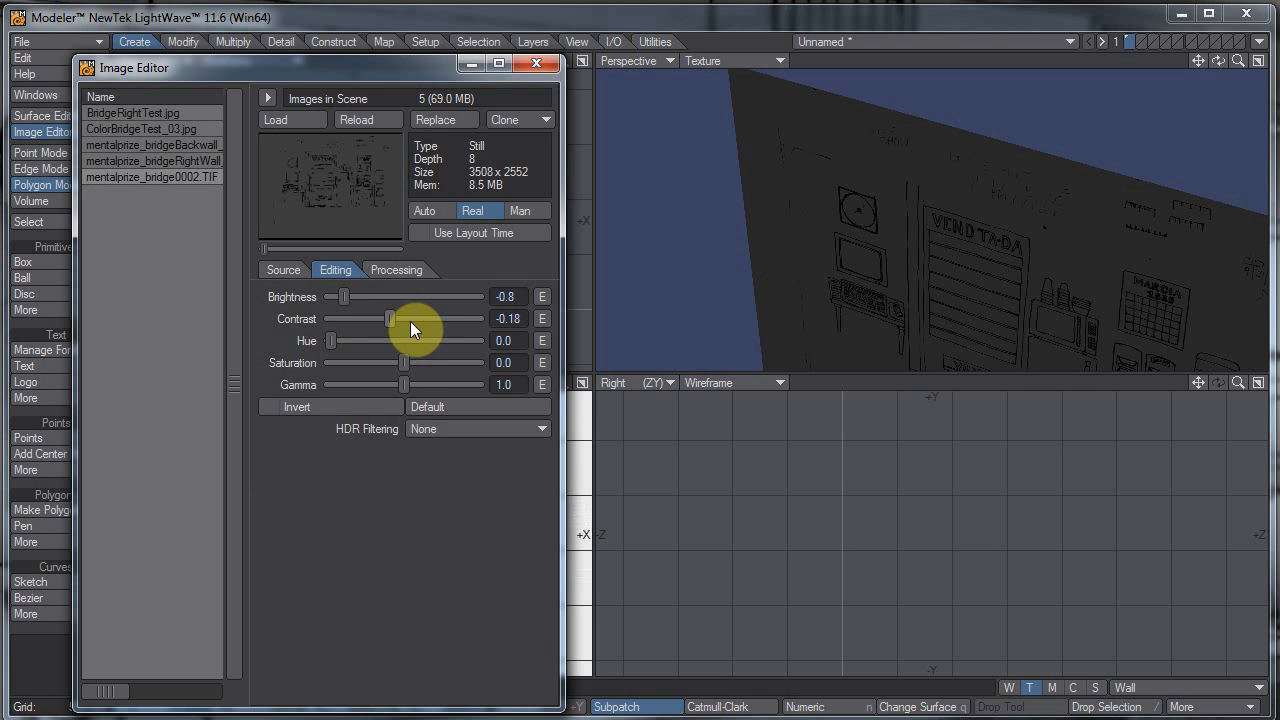
{"action": "left_click", "coordinate": [410, 297]}
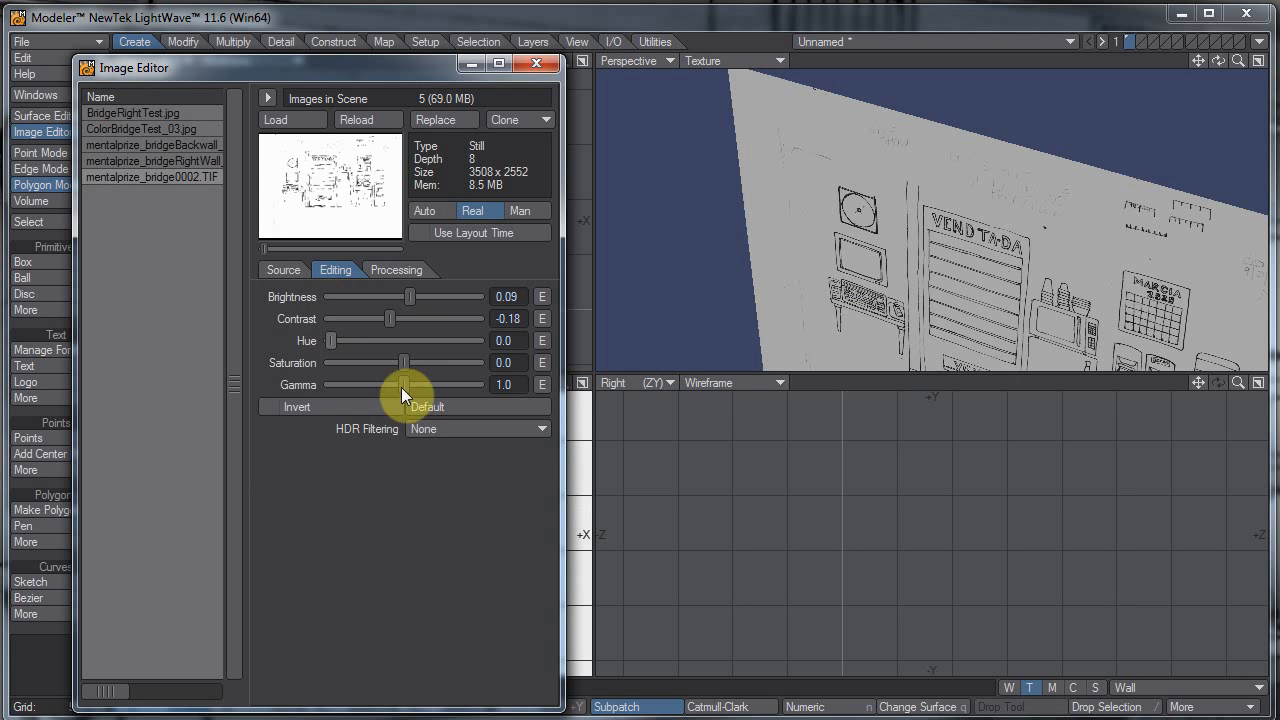
Step: Set the scanned image's gamma to 0.47, contrast to -0.55 and brightness to 0.19
{"action": "left_click_drag", "start_coordinate": [402, 386], "coordinate": [365, 384]}
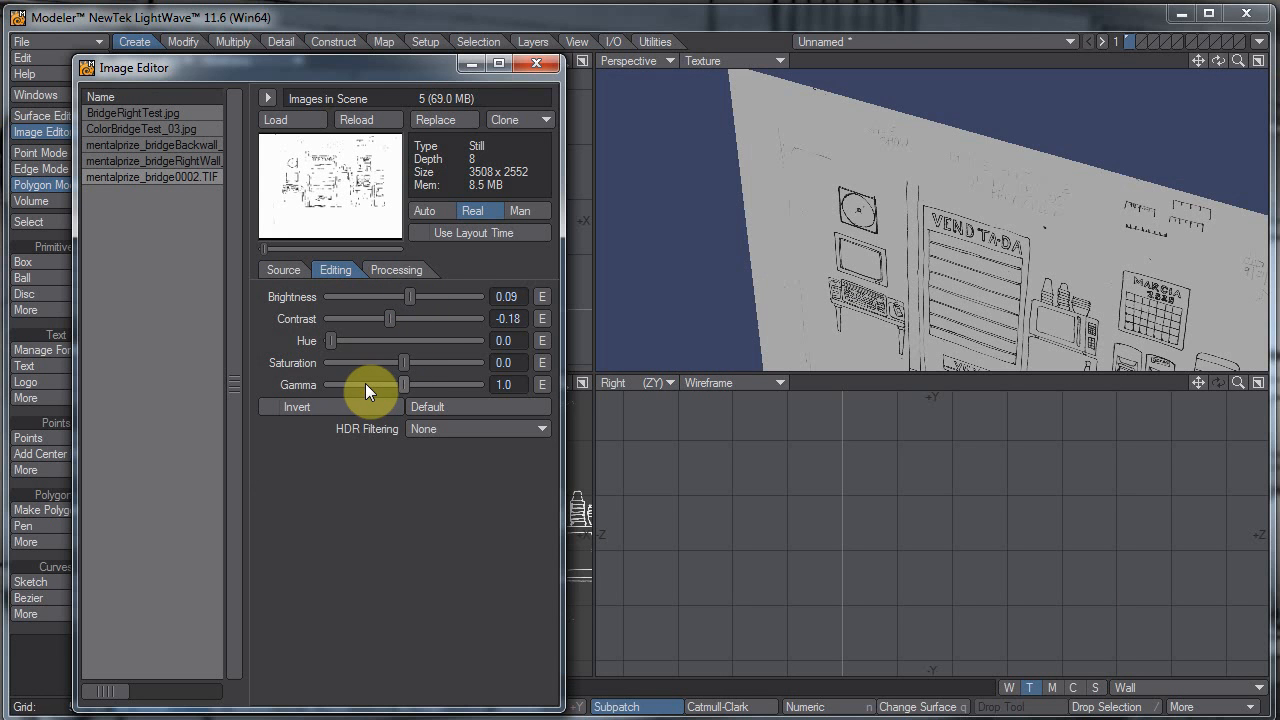
{"action": "left_click", "coordinate": [352, 297]}
{"action": "left_click", "coordinate": [364, 318]}
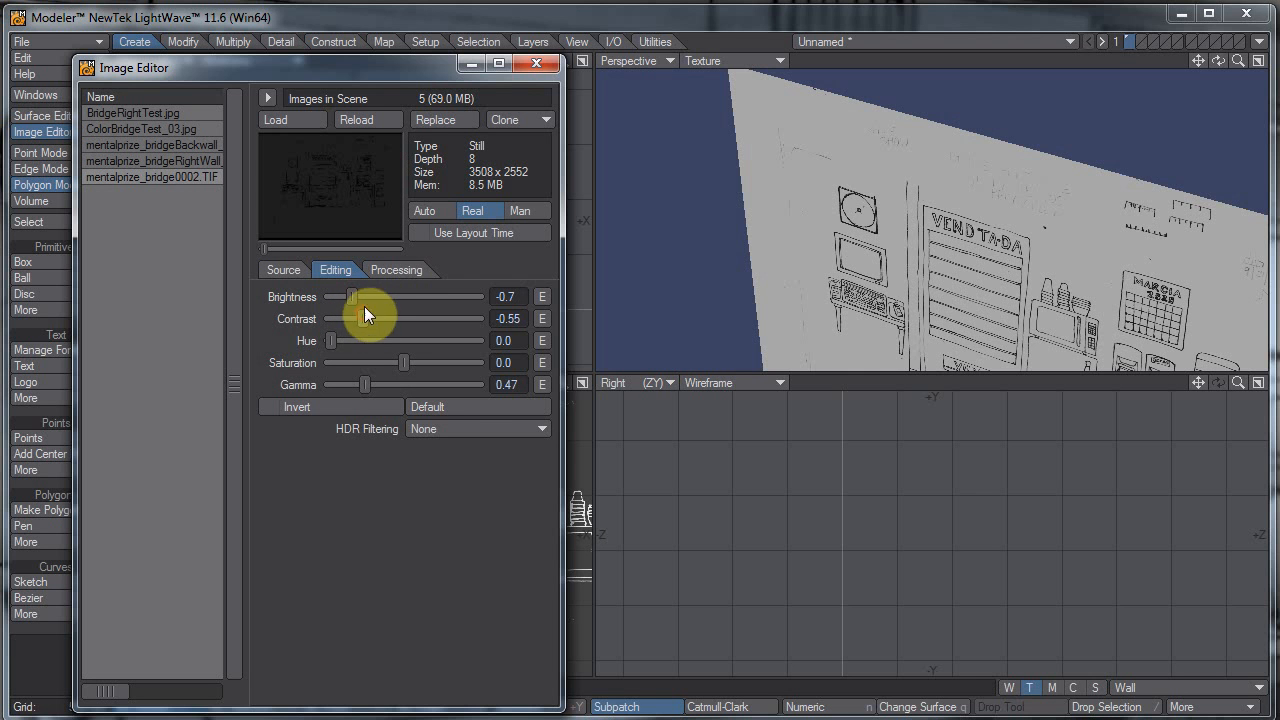
{"action": "left_click", "coordinate": [397, 297]}
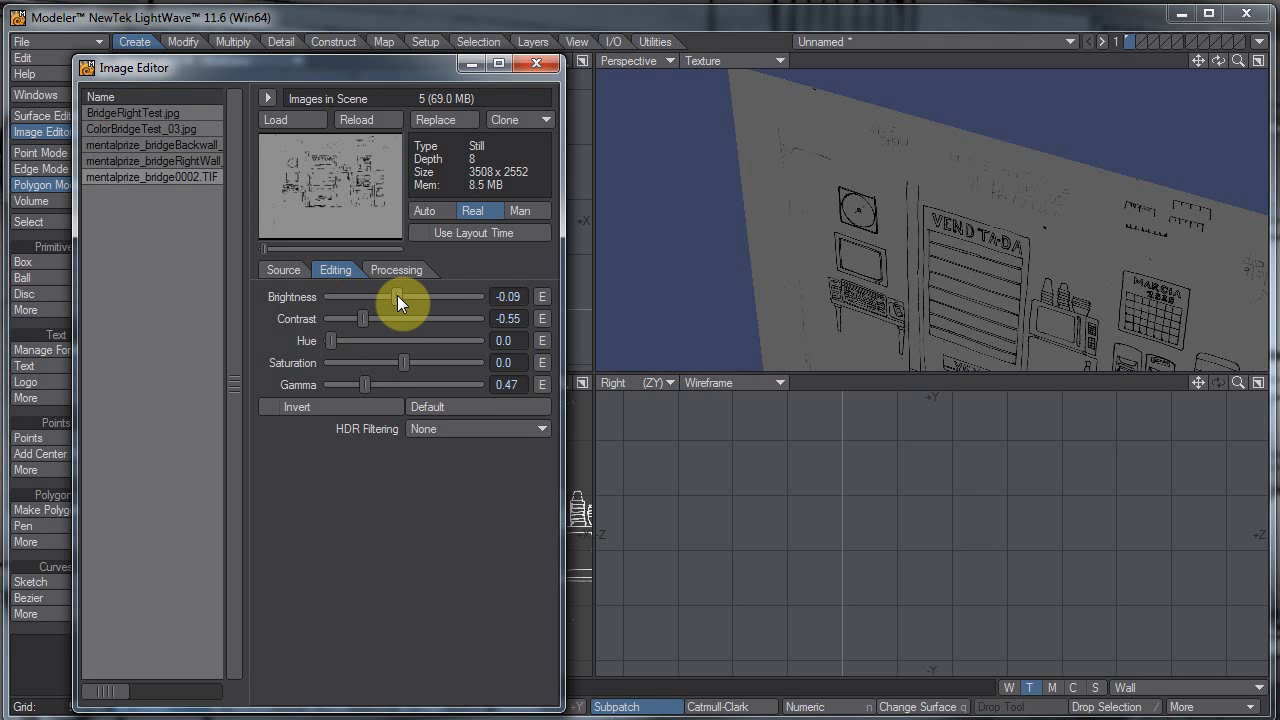
{"action": "left_click", "coordinate": [417, 297]}
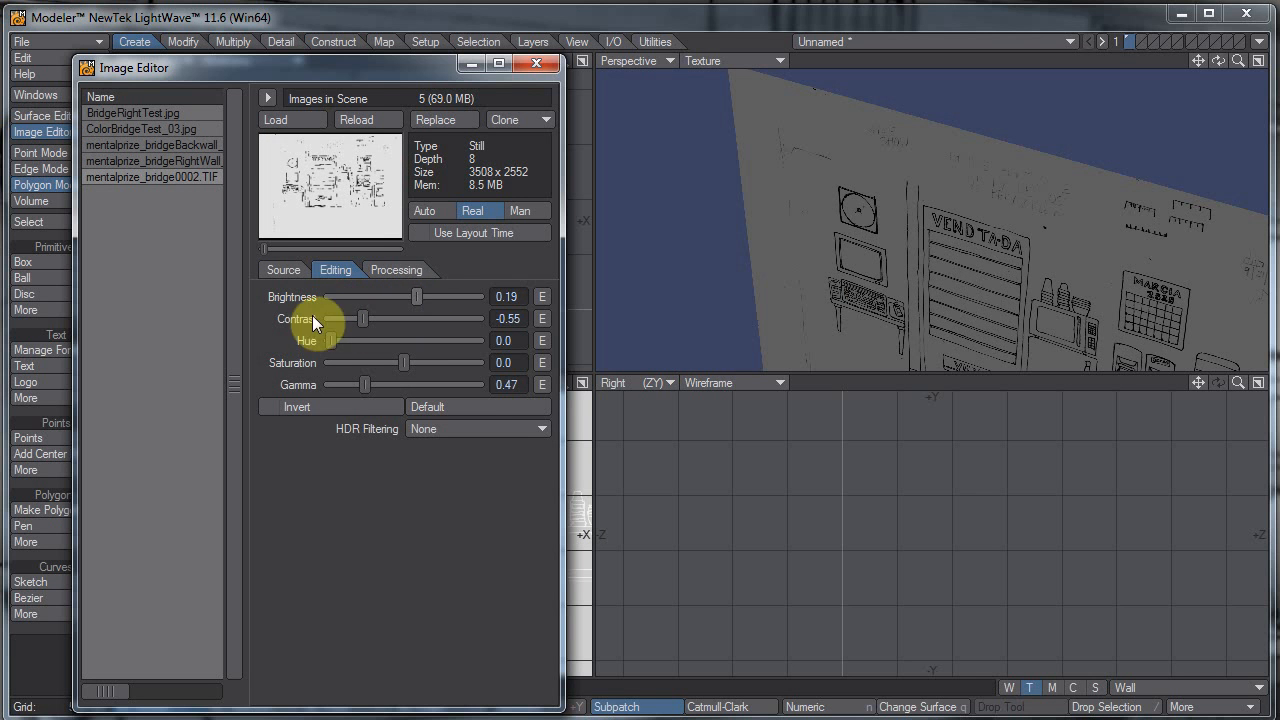
Step: Move the Image Editor clear of the Back view and bring up that viewport's backdrop settings (BottL) in the Display Options beside it
{"action": "left_click_drag", "start_coordinate": [399, 62], "coordinate": [1027, 109]}
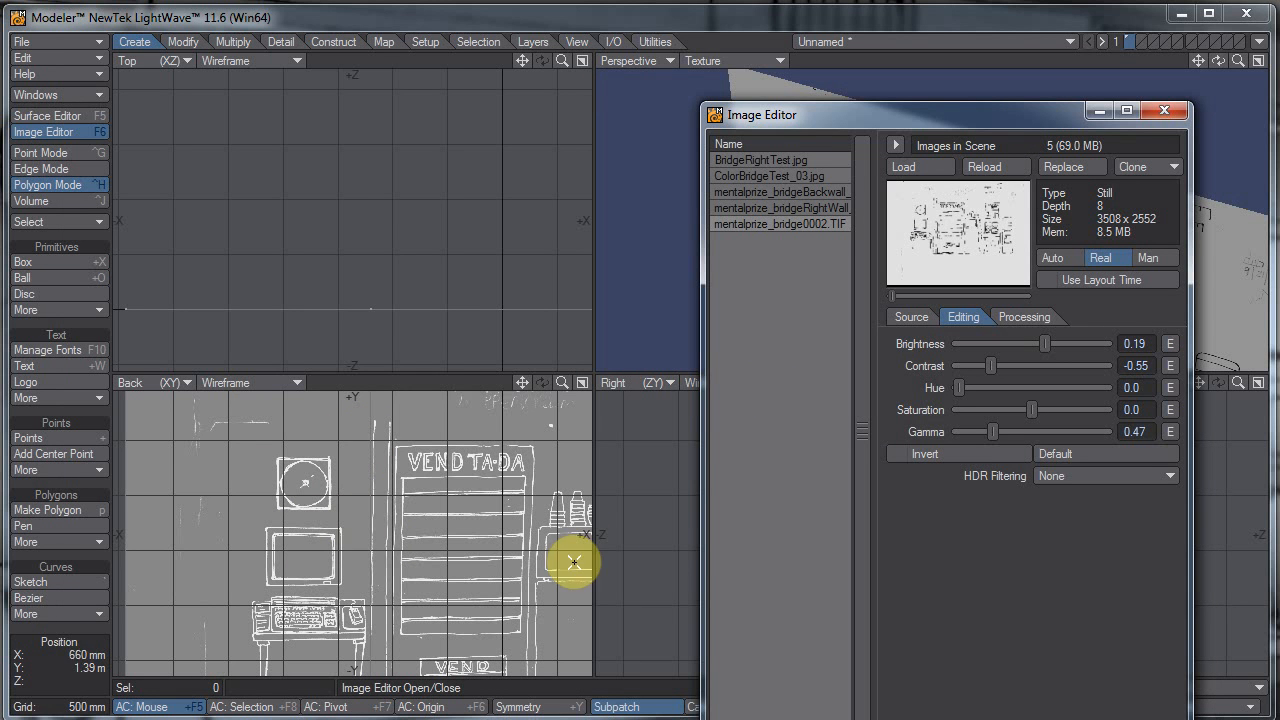
{"action": "key", "text": "d"}
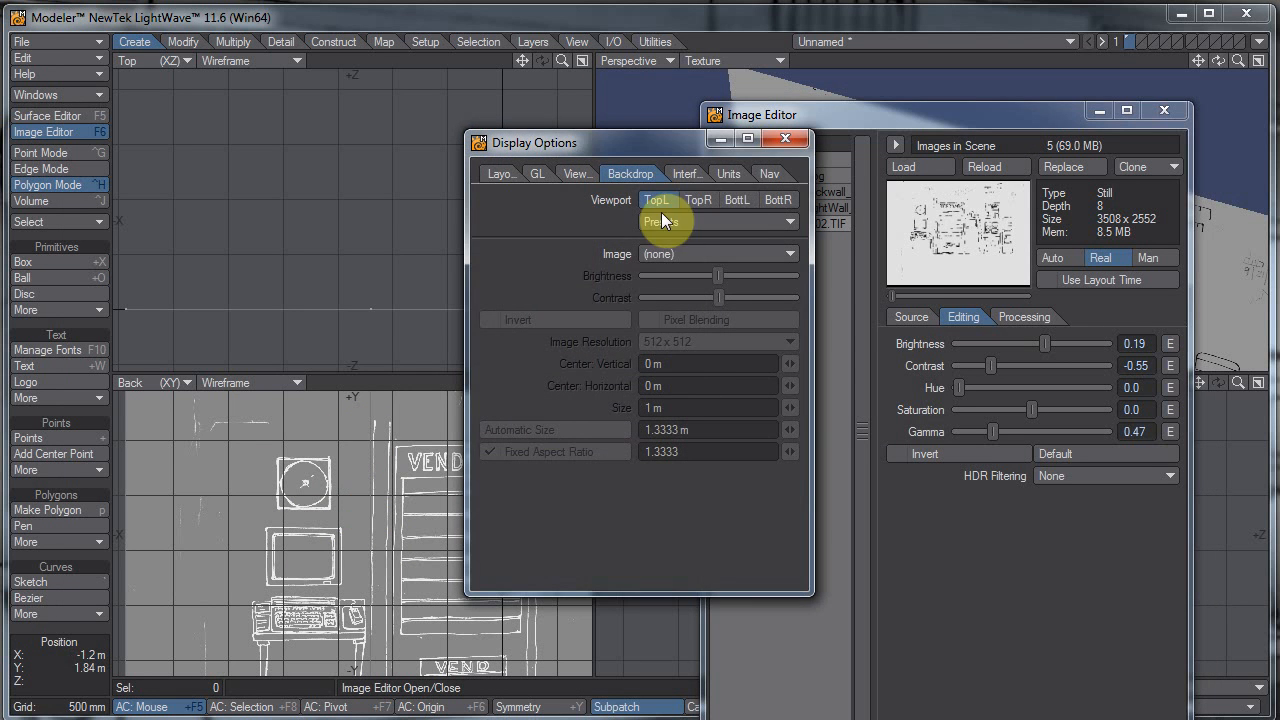
{"action": "left_click_drag", "start_coordinate": [913, 120], "coordinate": [962, 87]}
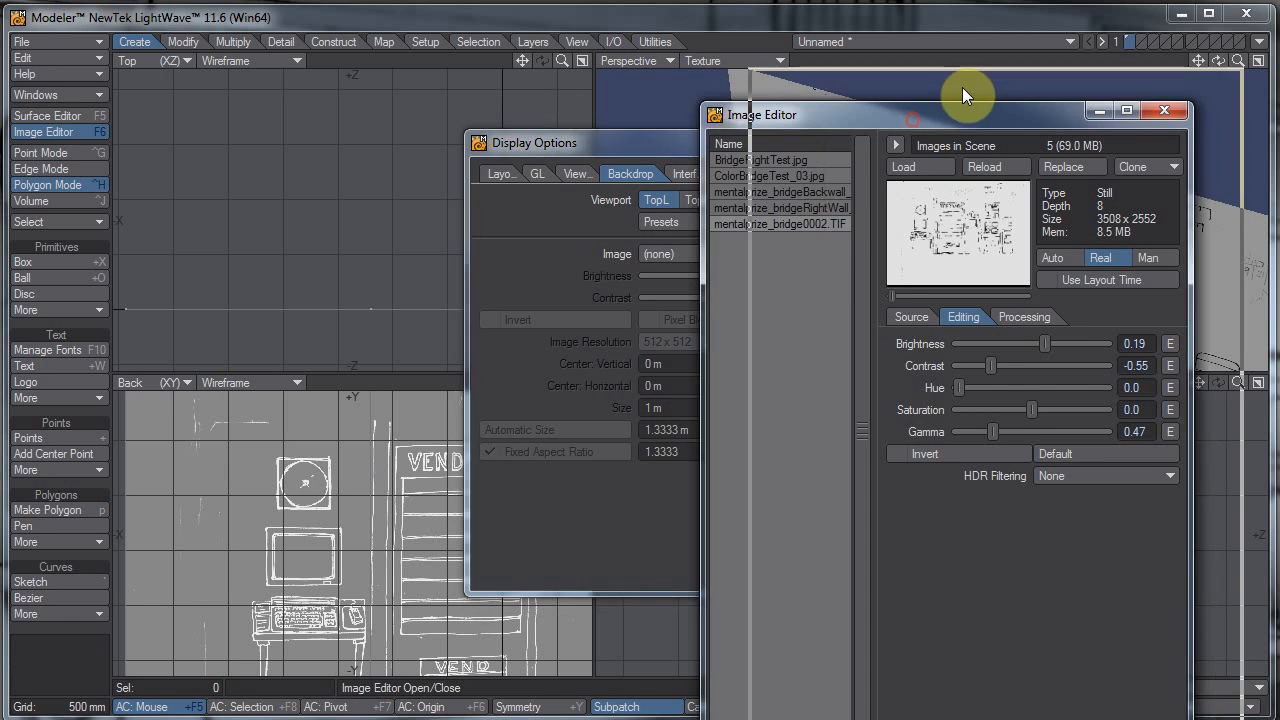
{"action": "left_click", "coordinate": [616, 156]}
{"action": "left_click_drag", "start_coordinate": [580, 154], "coordinate": [545, 155]}
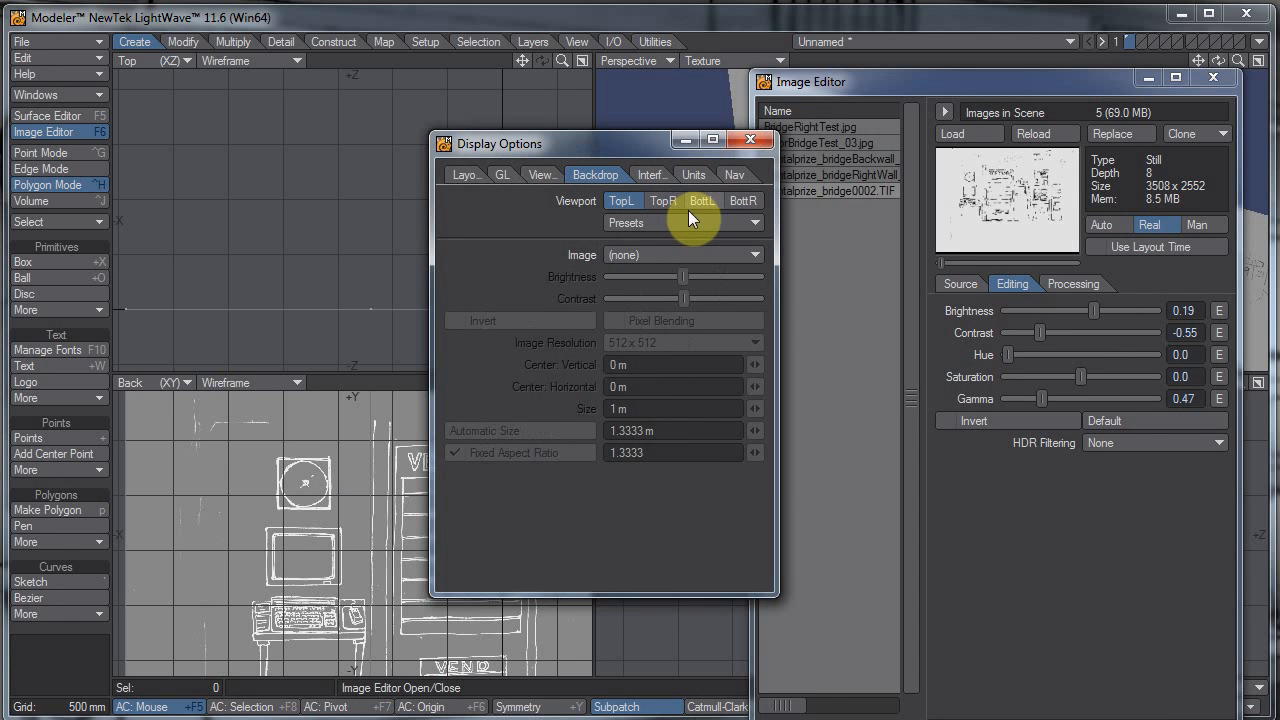
{"action": "left_click", "coordinate": [672, 207]}
{"action": "left_click", "coordinate": [690, 202]}
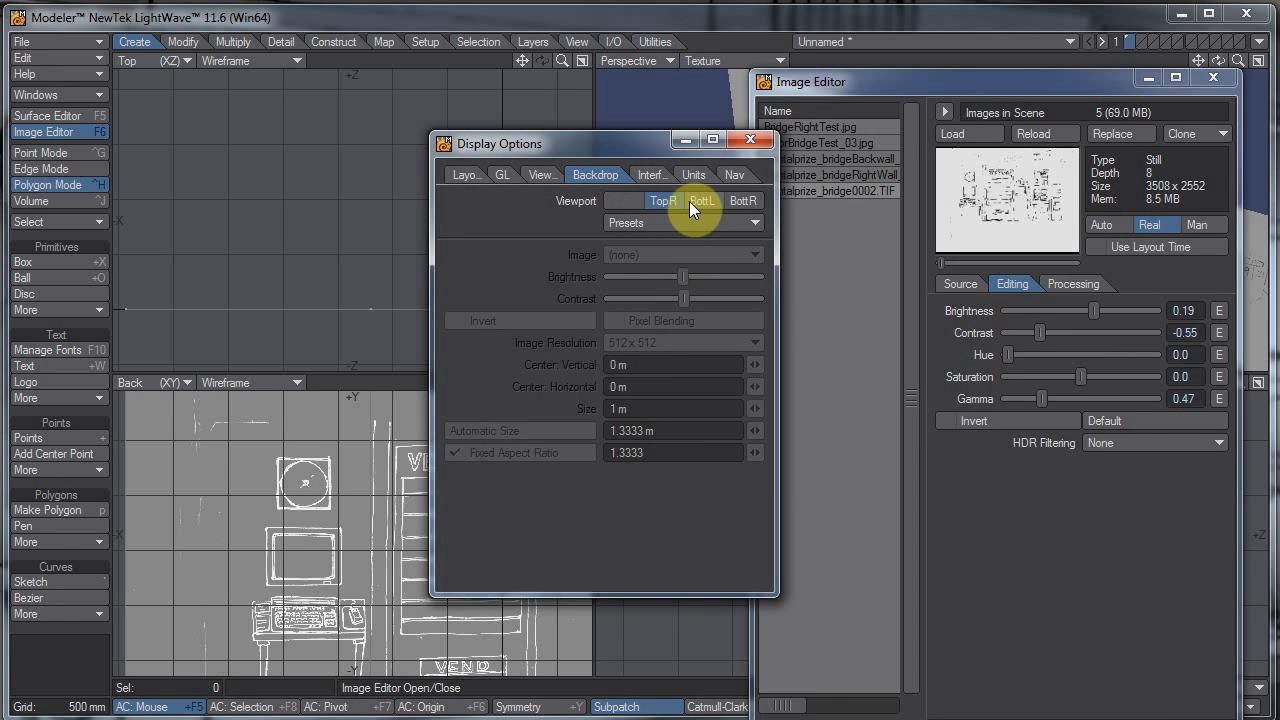
{"action": "left_click", "coordinate": [716, 203]}
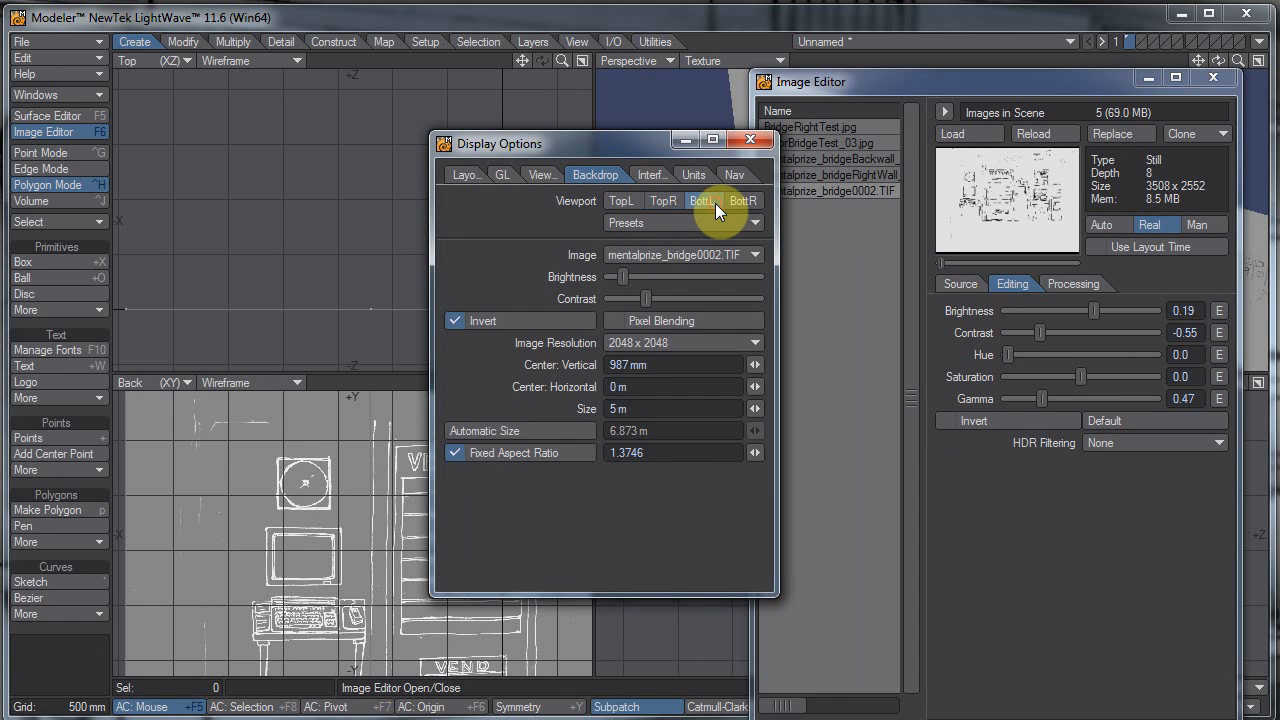
Step: Turn off inversion for the Back view's backdrop, raise its brightness and contrast, and close the Display Options
{"action": "left_click", "coordinate": [516, 324]}
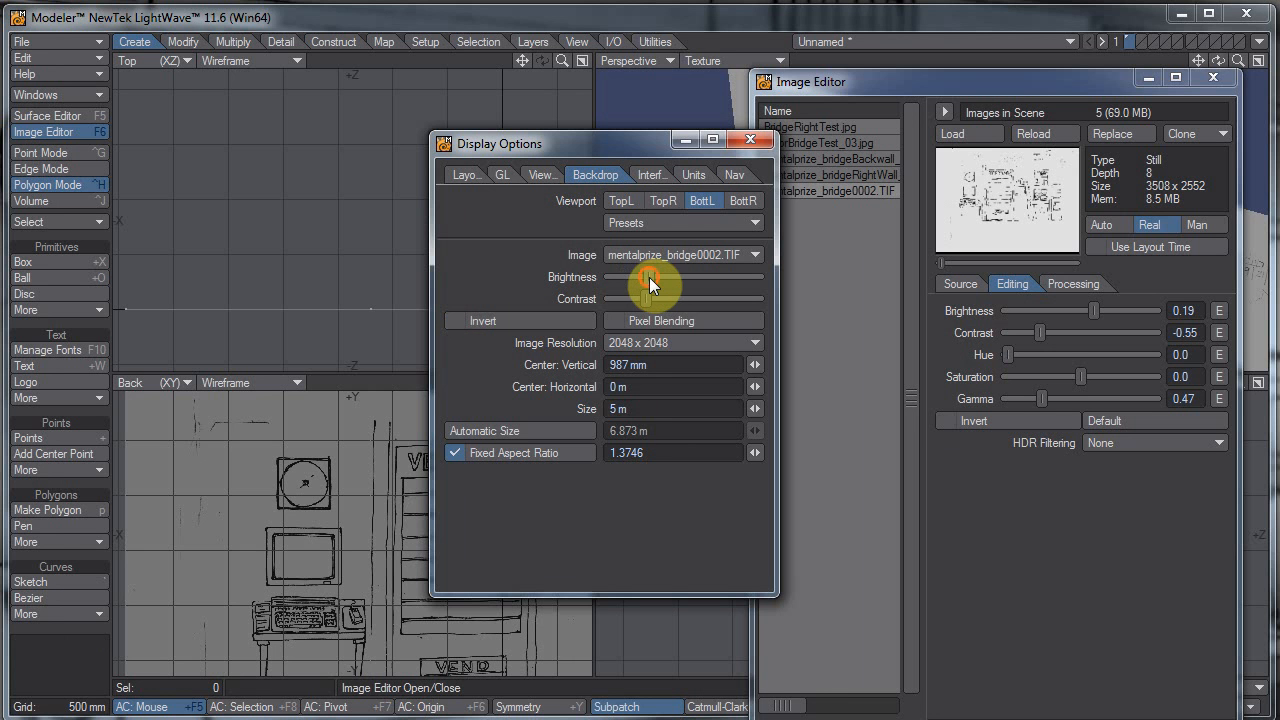
{"action": "left_click_drag", "start_coordinate": [654, 299], "coordinate": [677, 300]}
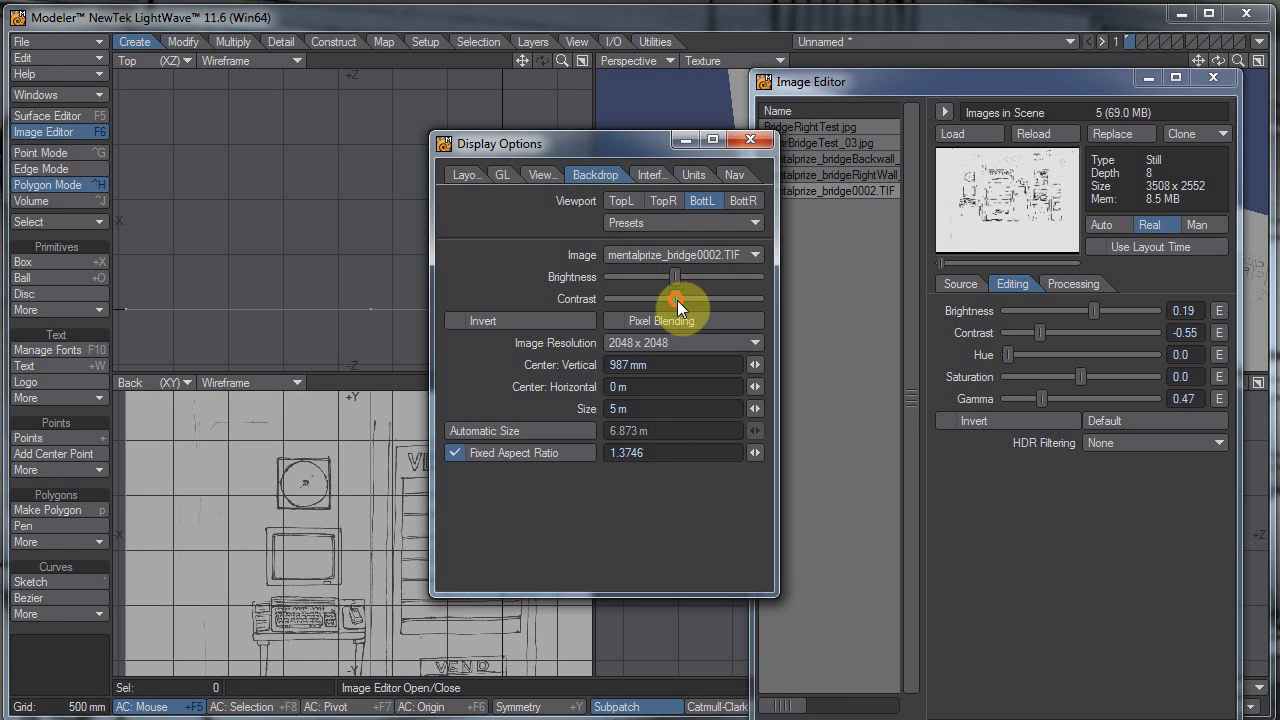
{"action": "left_click", "coordinate": [754, 139]}
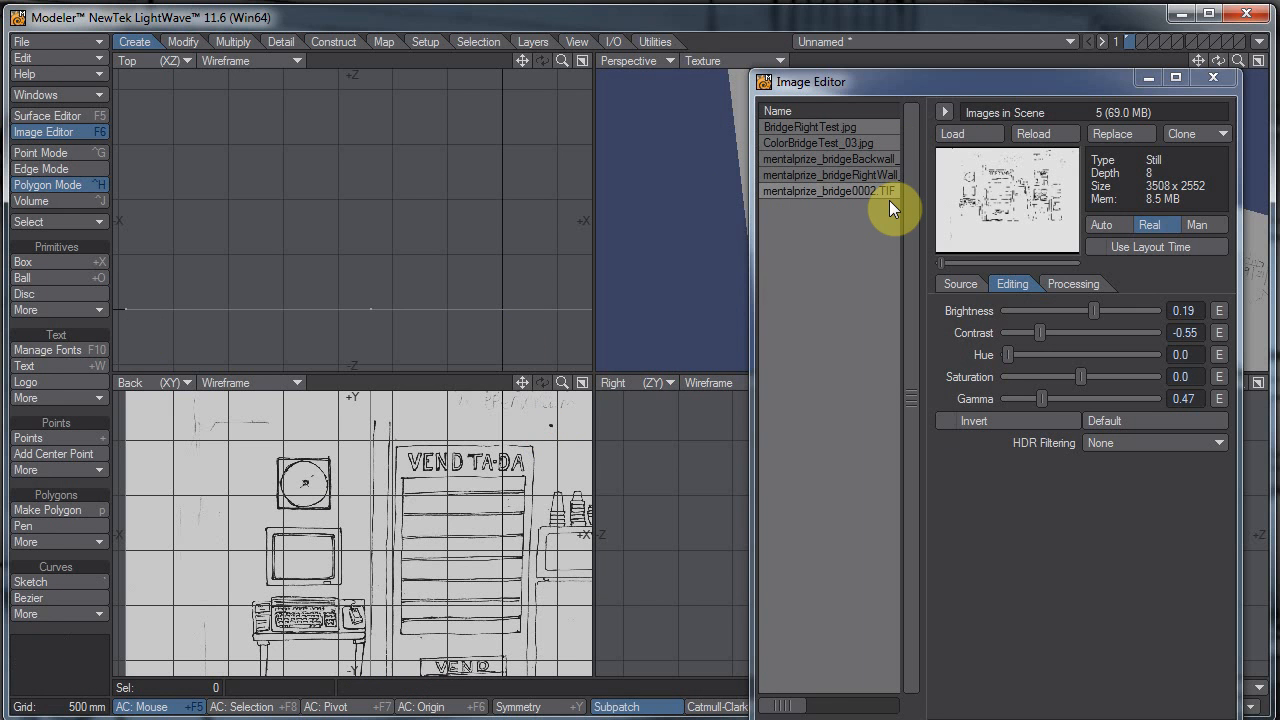
Step: Examine the preset choices for loading and saving backdrops in the Display Options, and close both the options and the Image Editor
{"action": "key", "text": "d"}
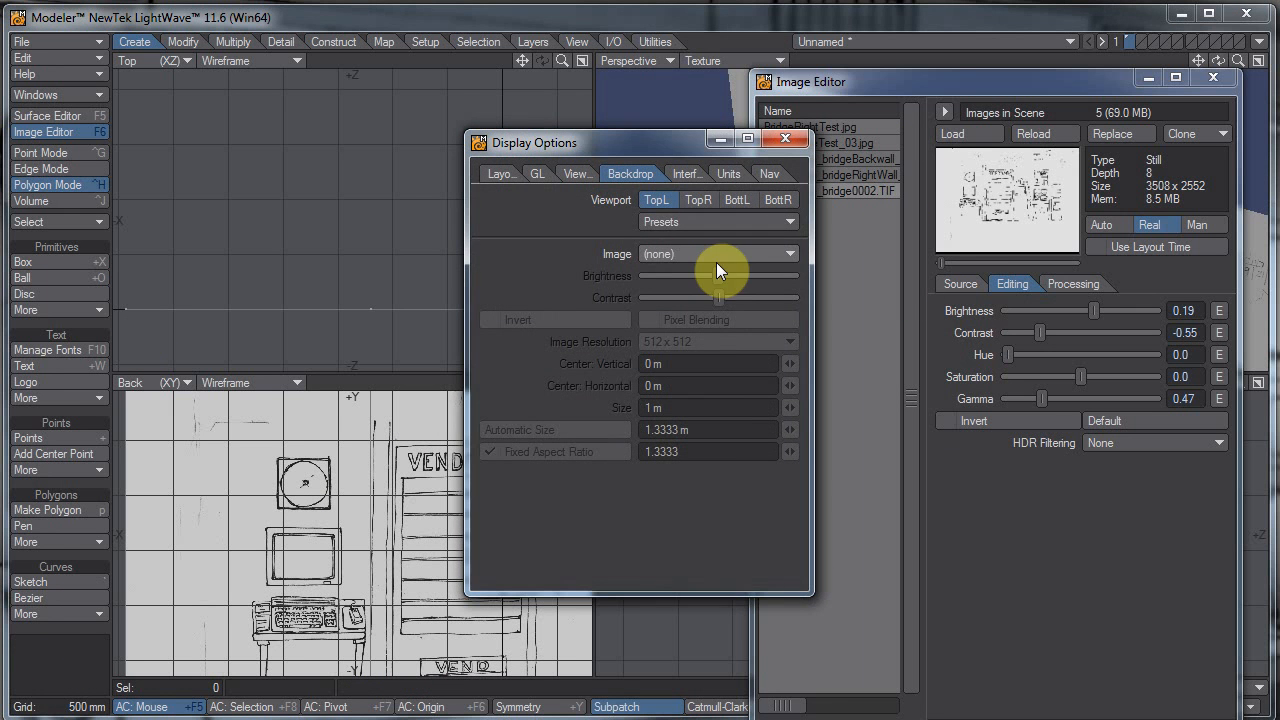
{"action": "left_click", "coordinate": [716, 222]}
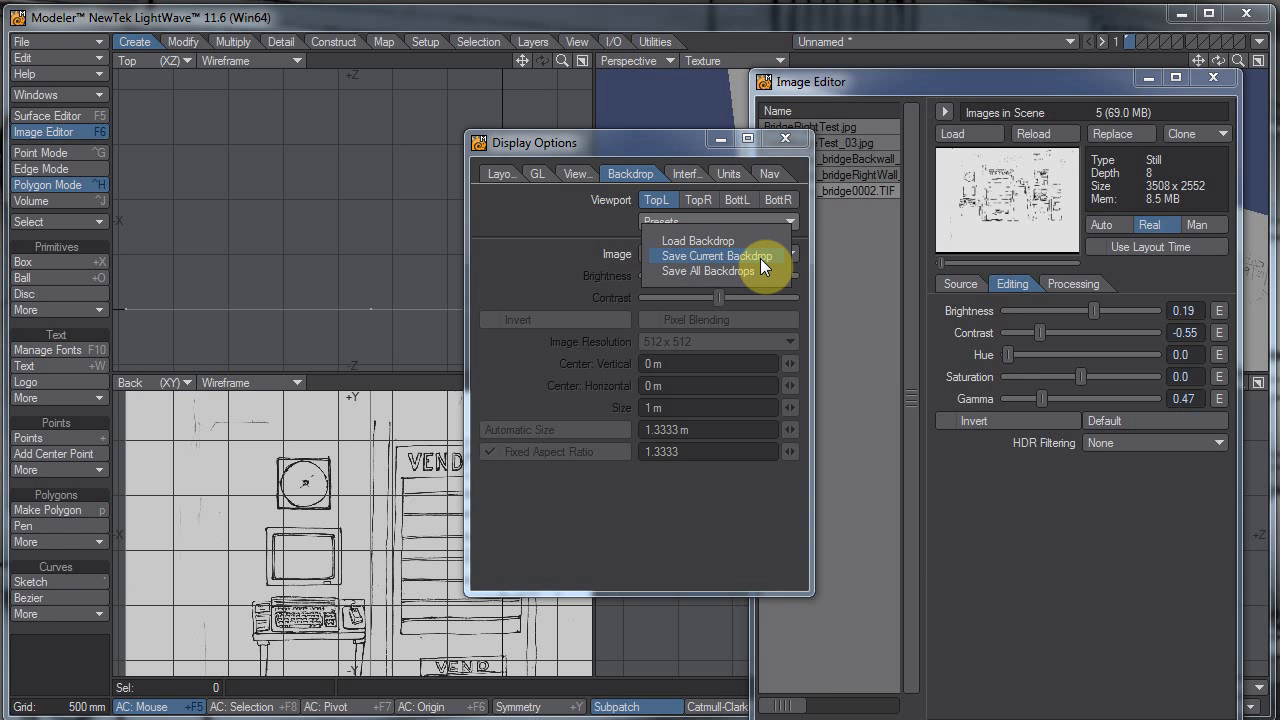
{"action": "left_click", "coordinate": [764, 142]}
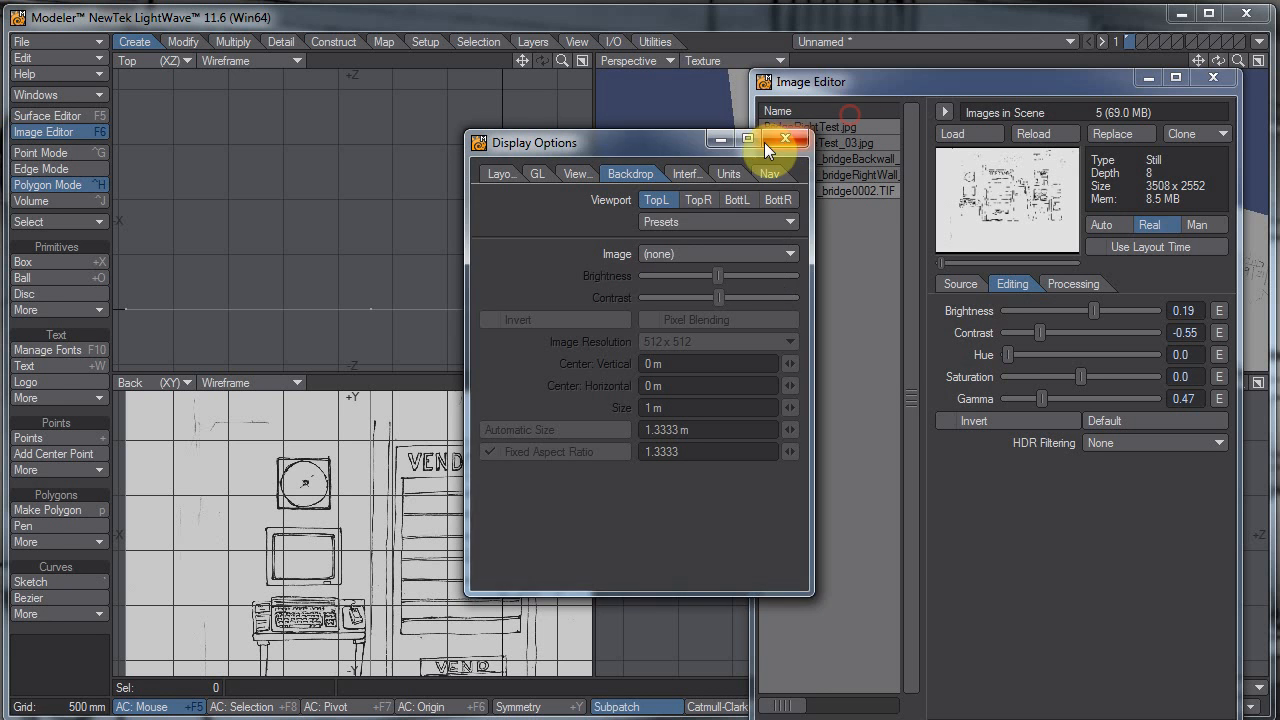
{"action": "left_click", "coordinate": [785, 138]}
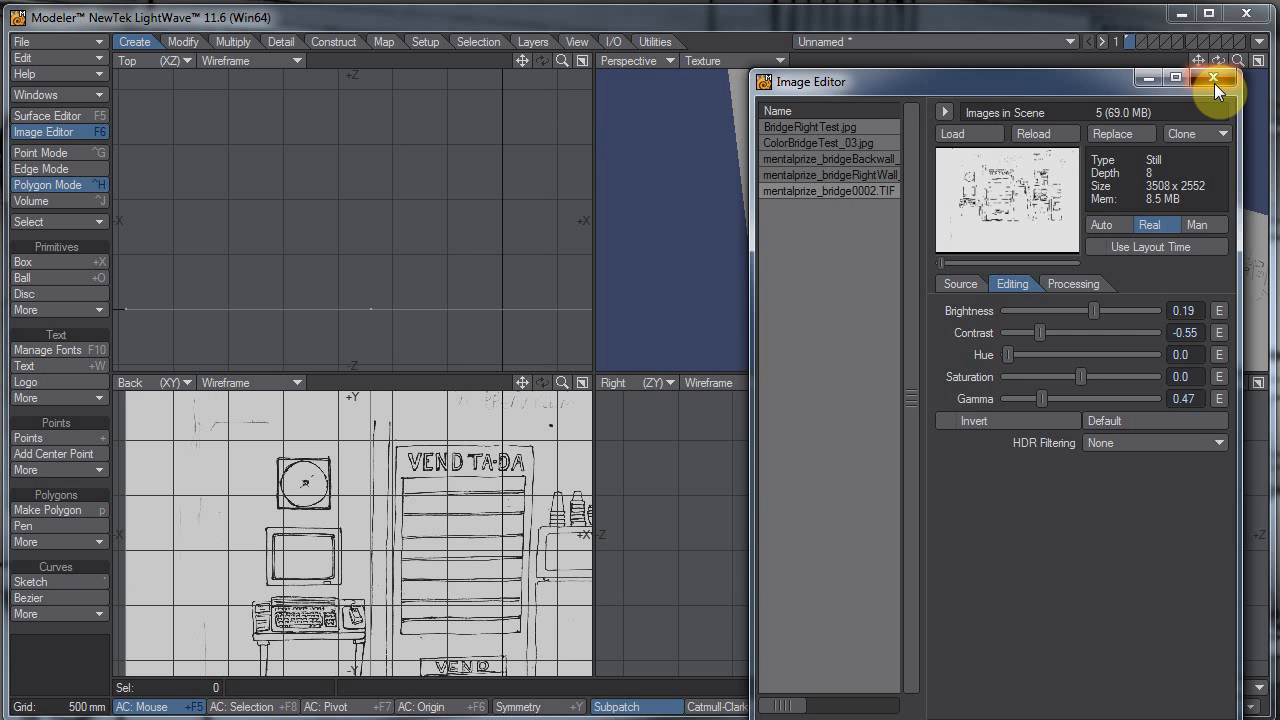
{"action": "left_click", "coordinate": [1214, 83]}
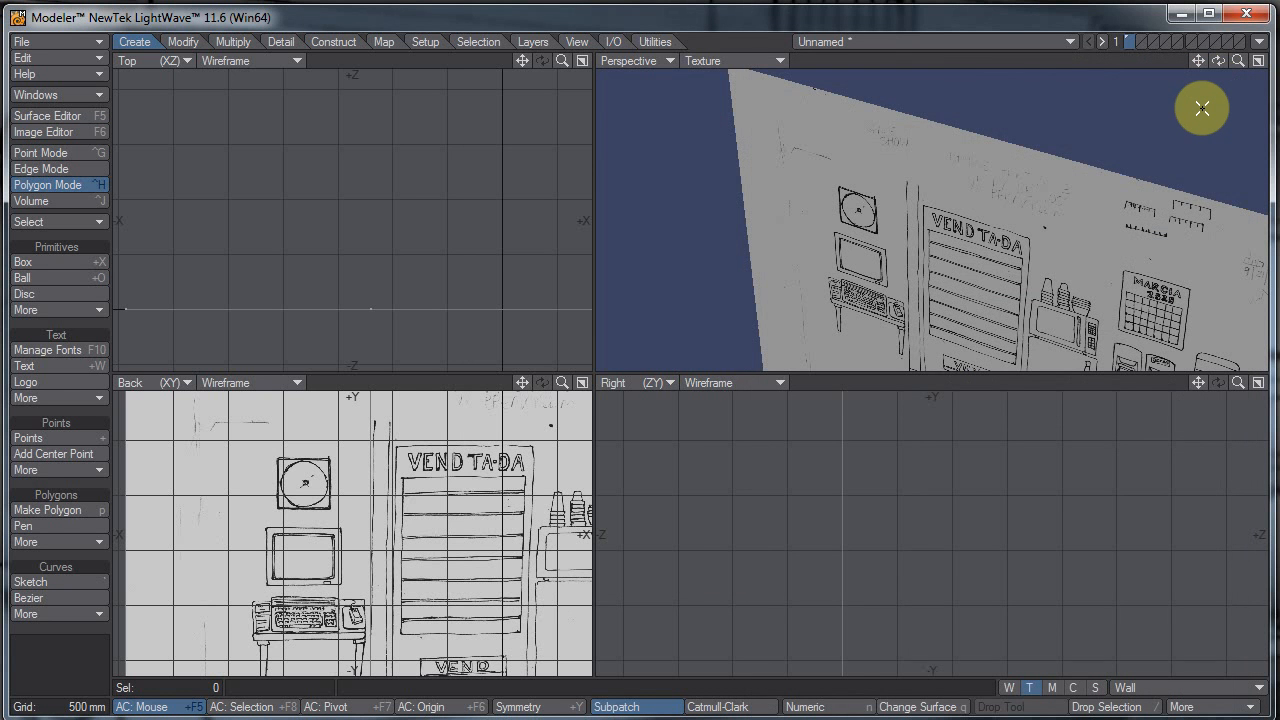